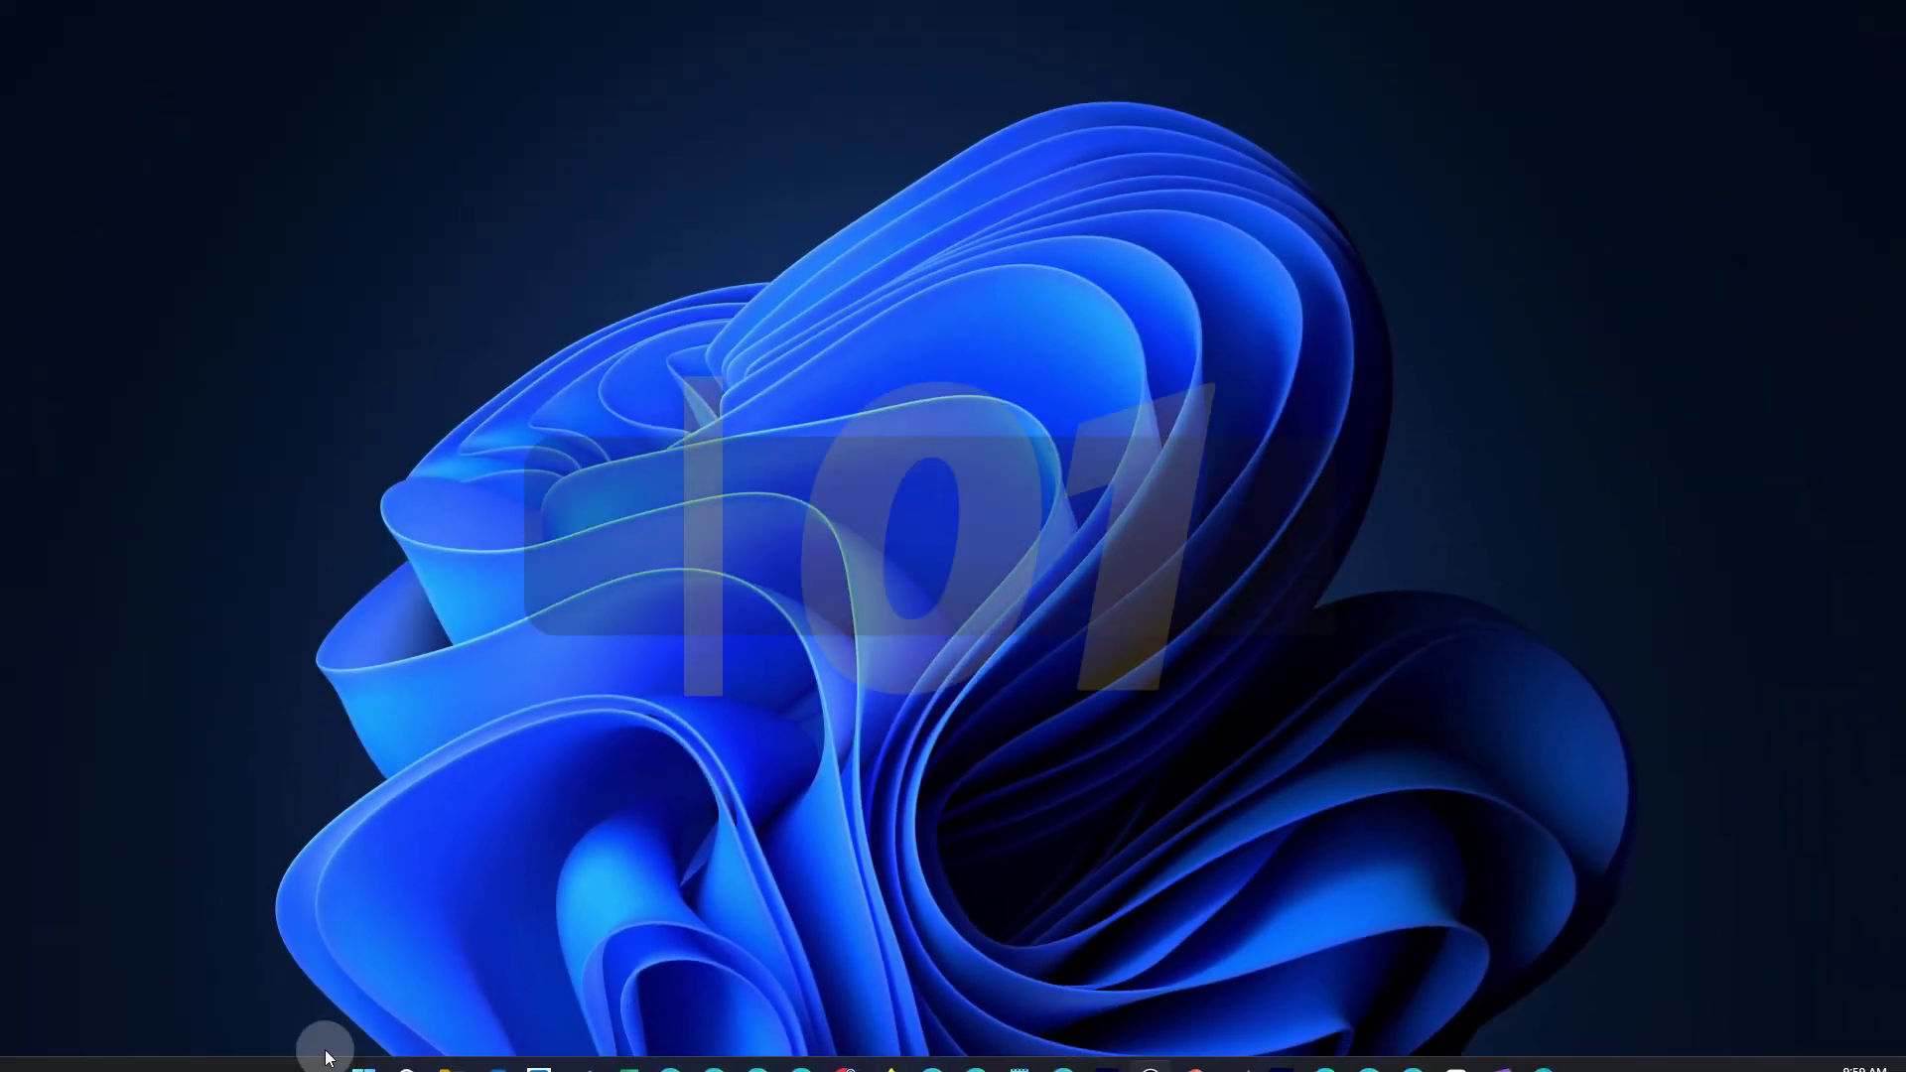
Step: Launch the Hatari Games Med configuration from the Atari group of pinned apps
click(365, 1050)
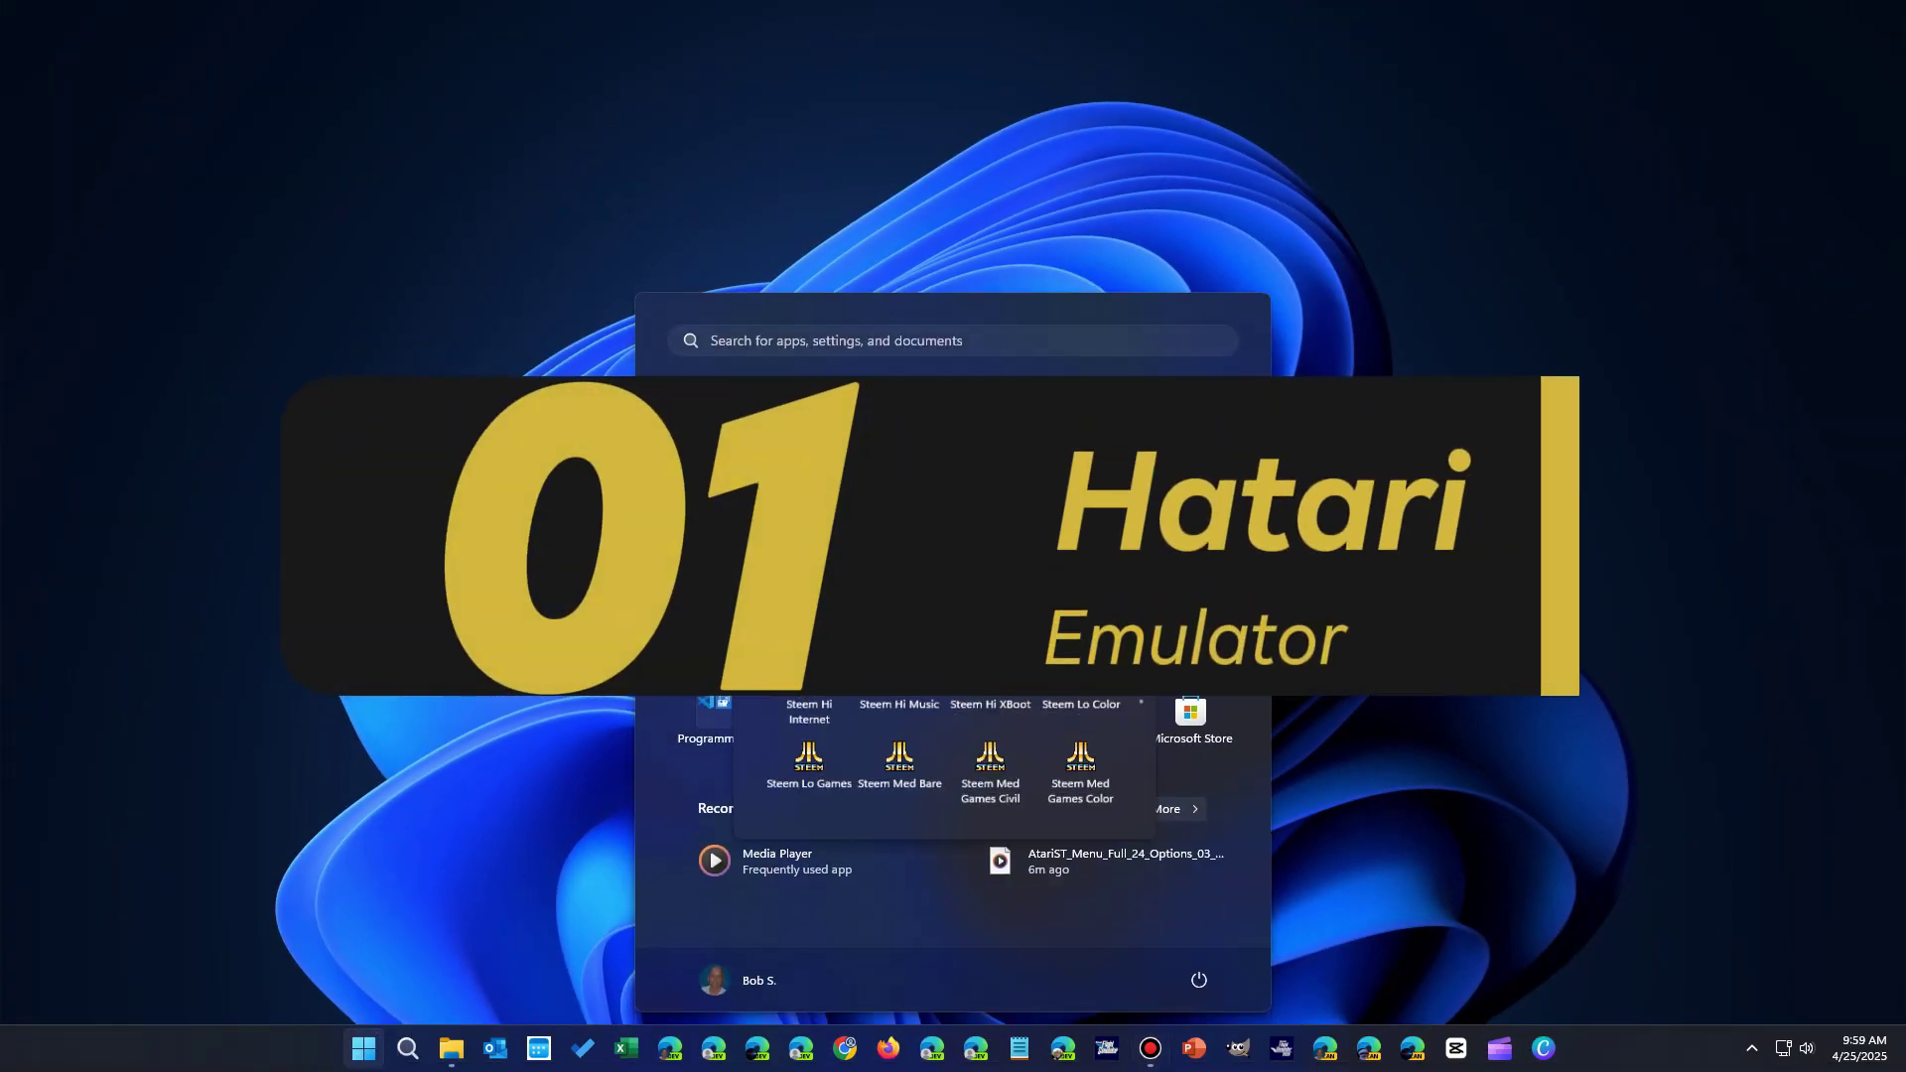
scroll(884, 657, down, 2)
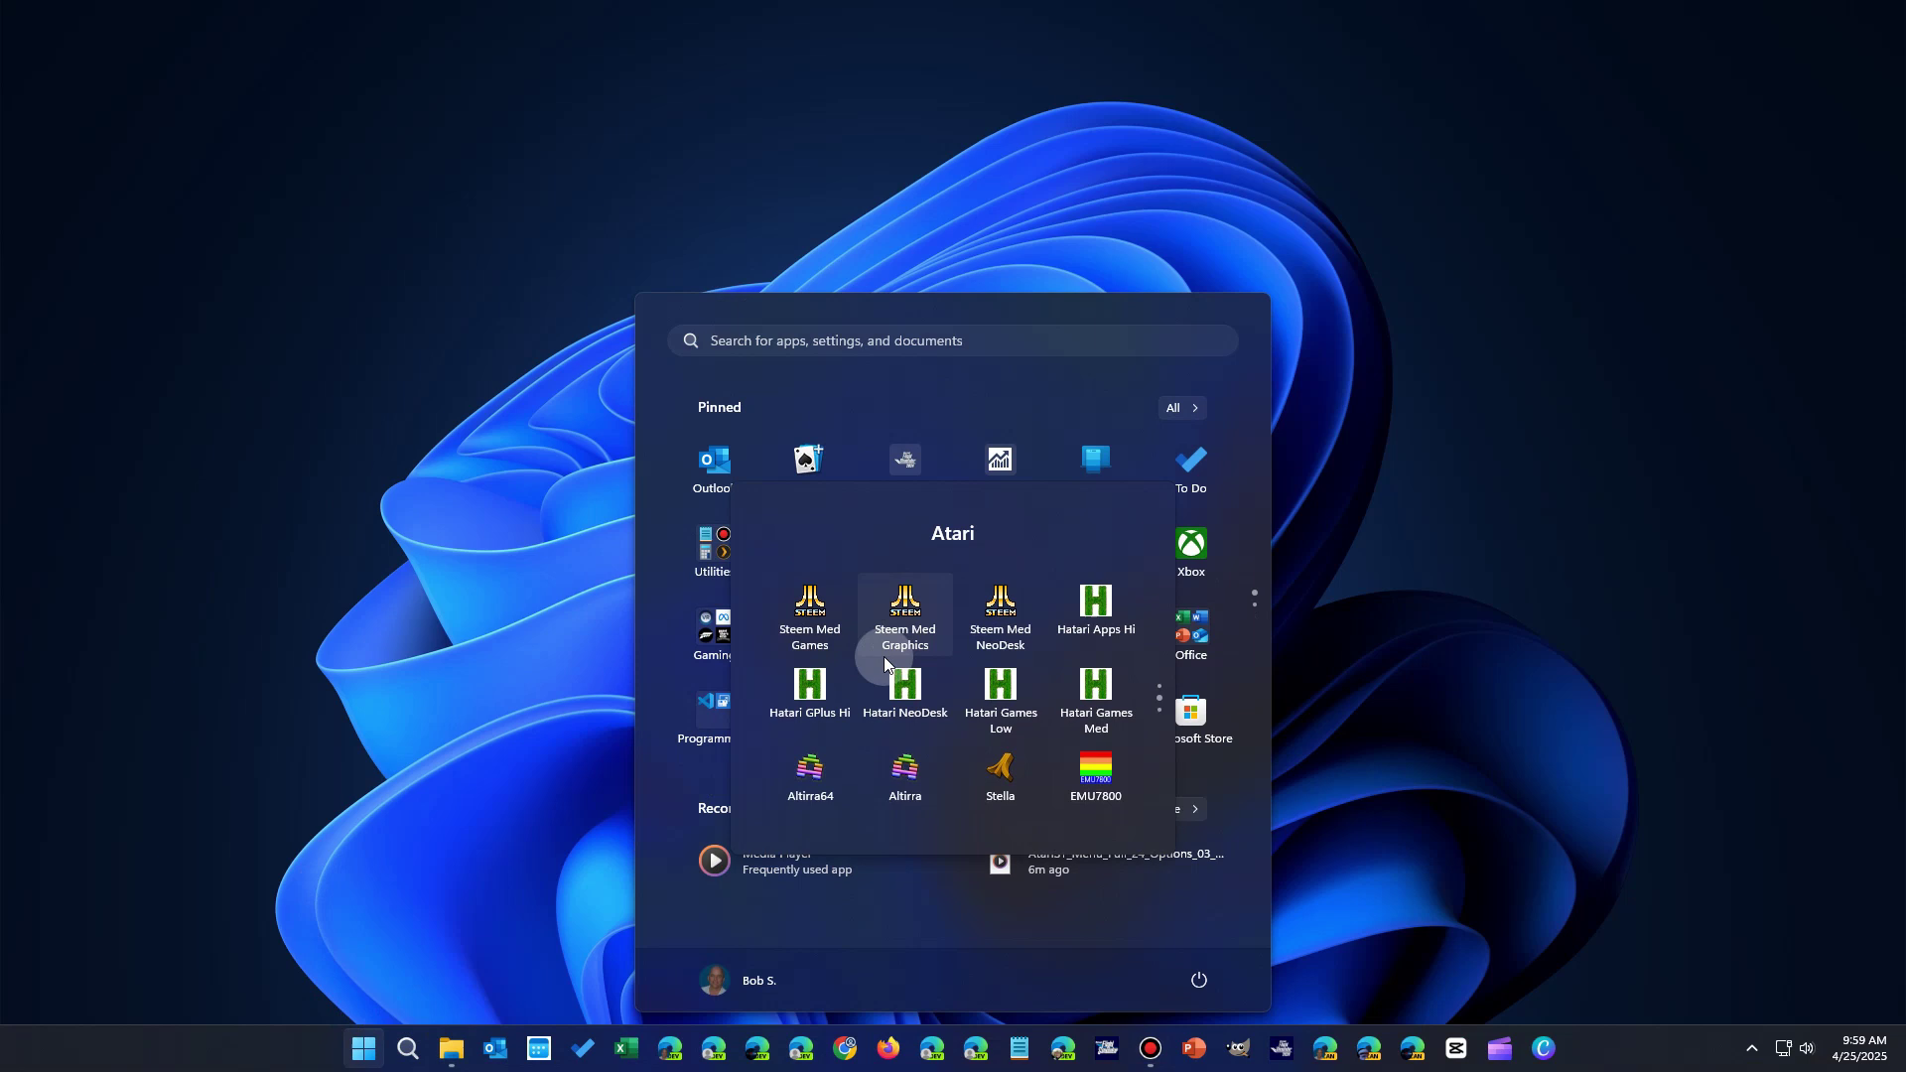
click(1097, 693)
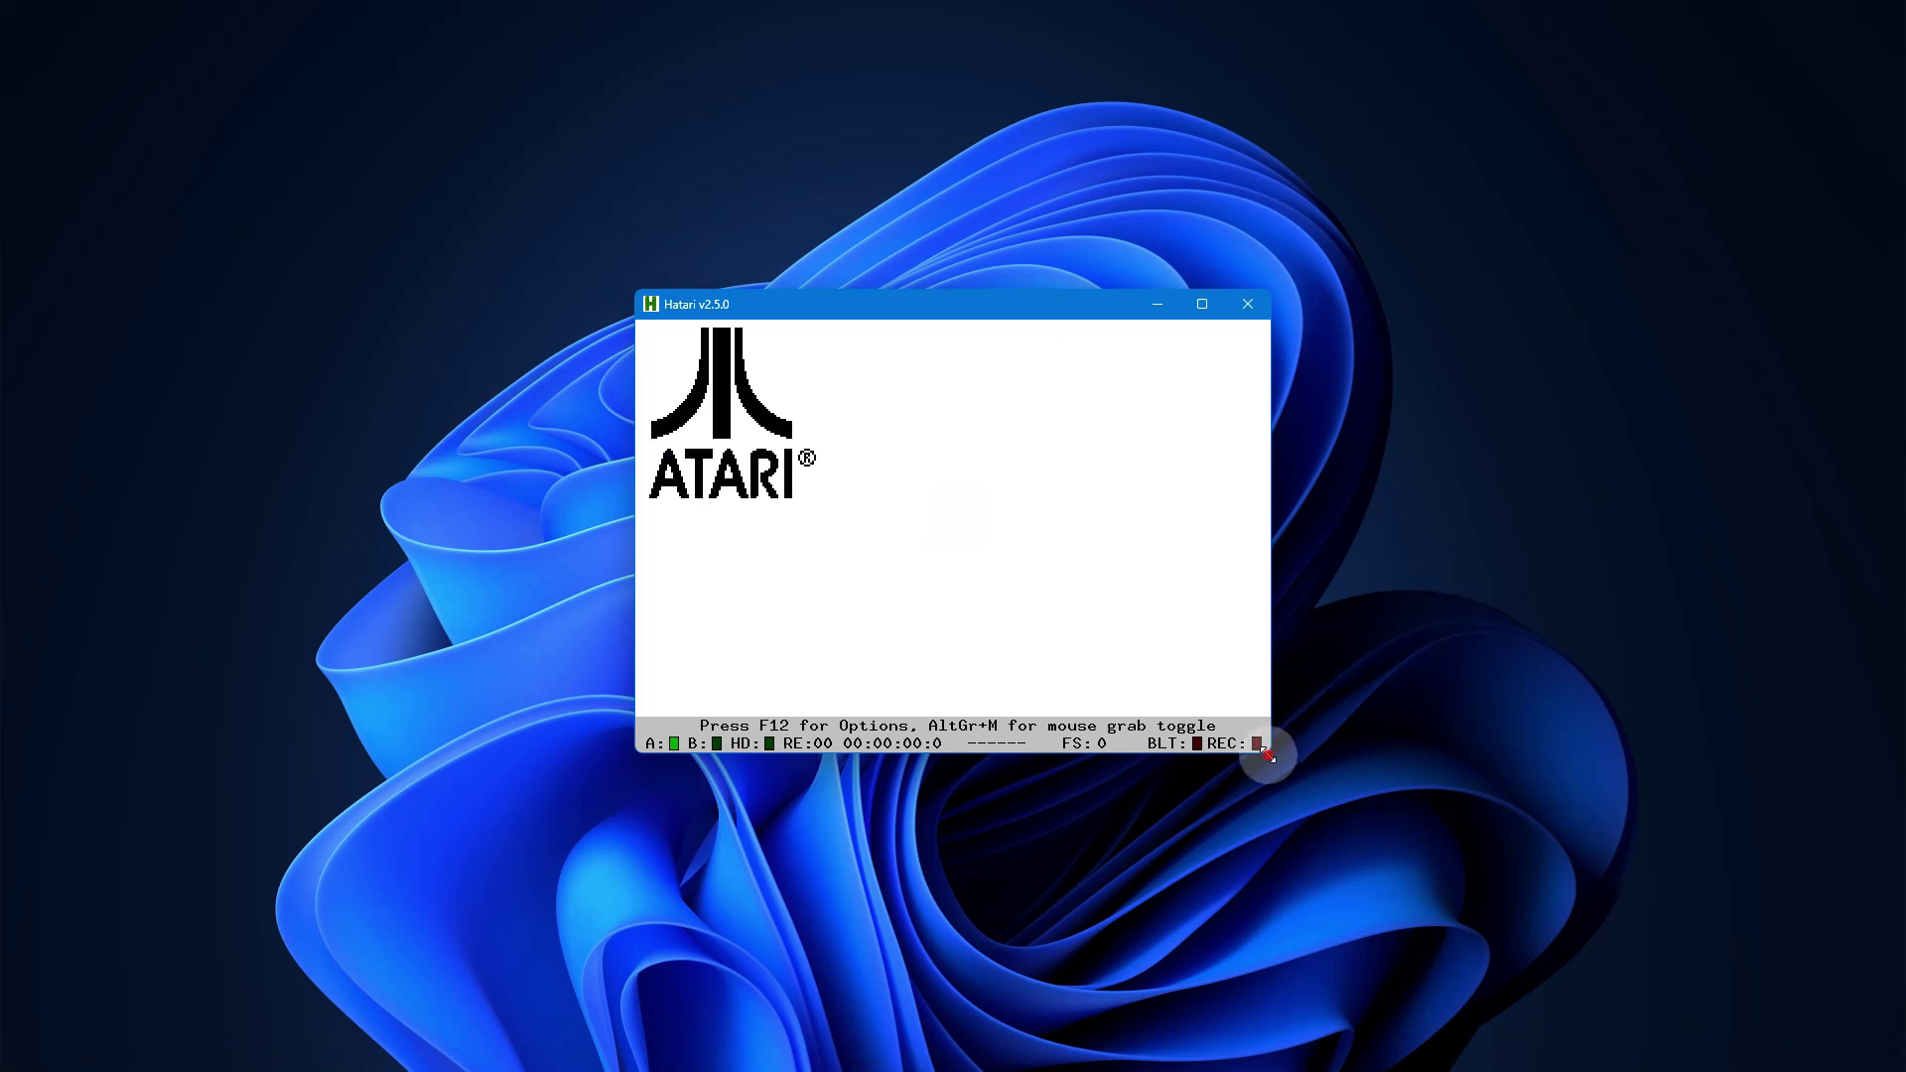
Step: Enlarge the emulator window, move it to the middle of the screen and skip the startup memory test
drag(1271, 753, 1650, 1053)
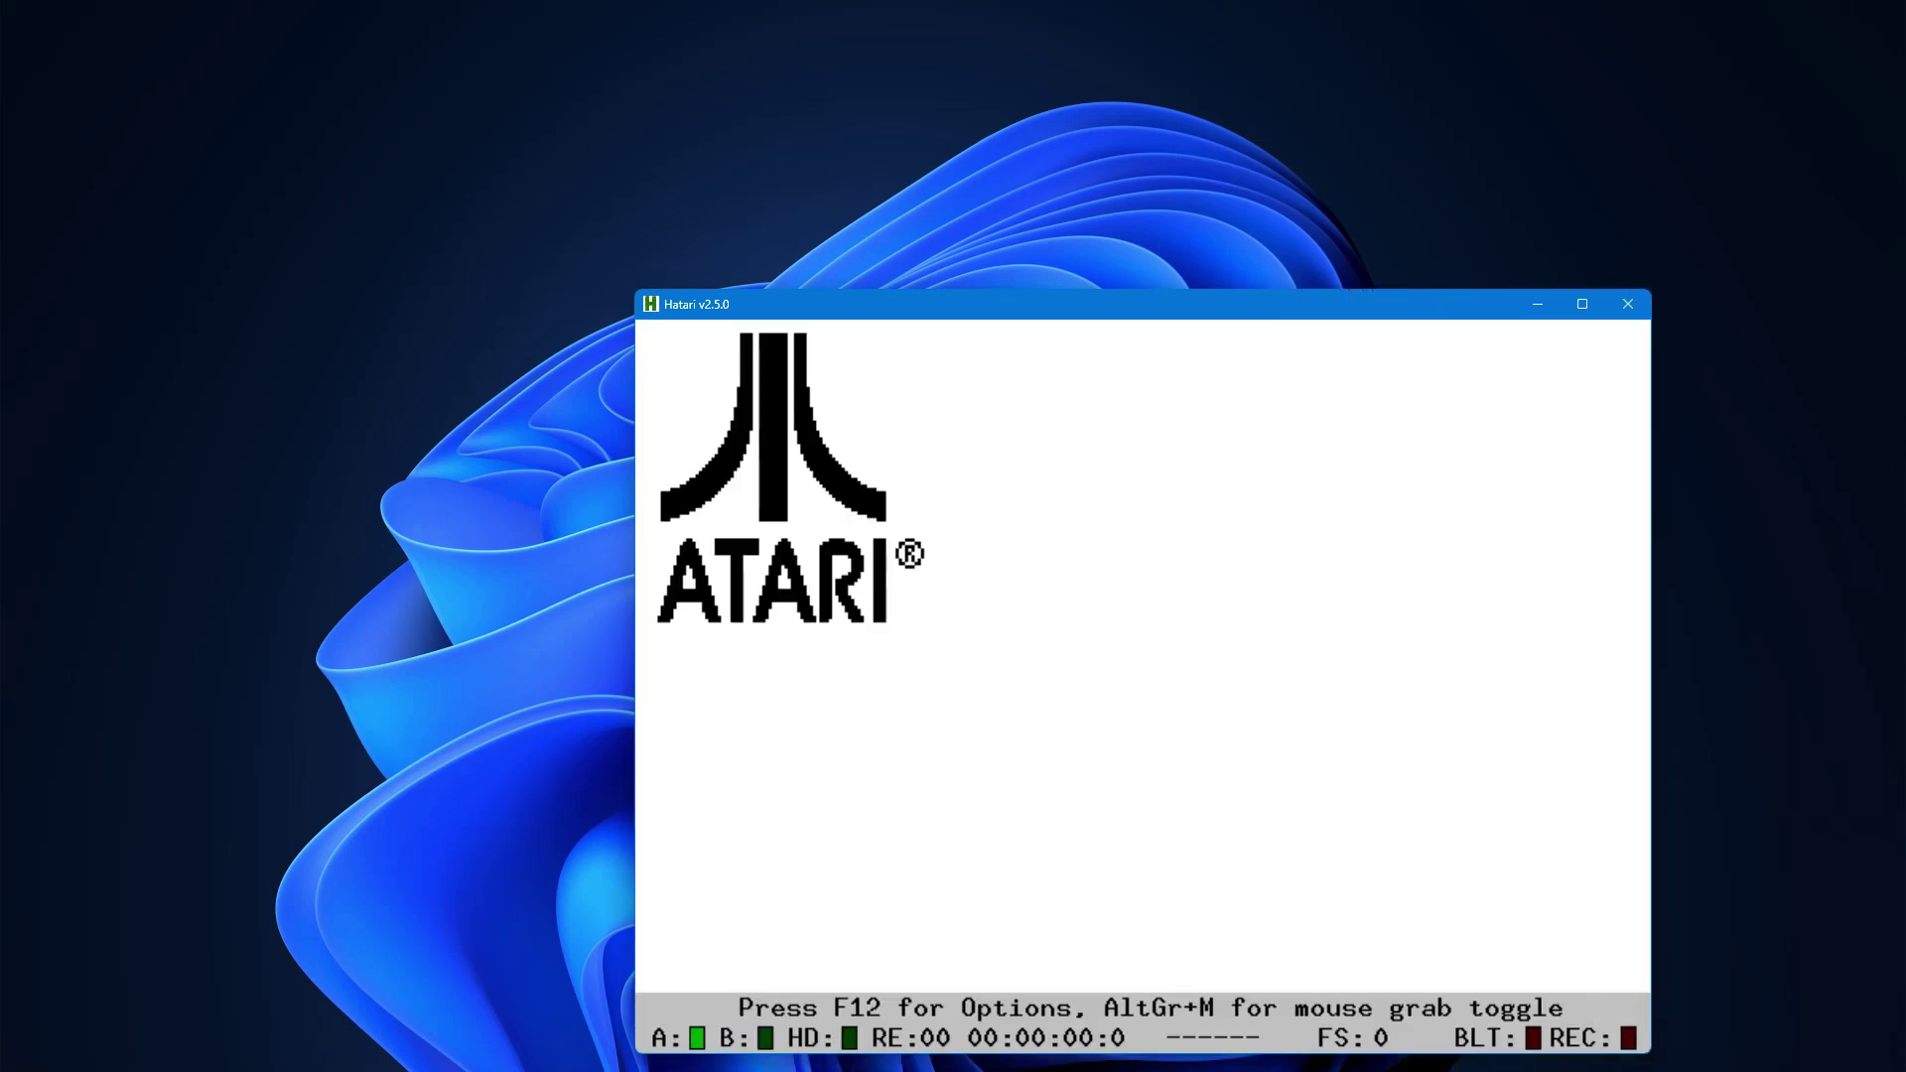
drag(1149, 302, 988, 176)
click(945, 303)
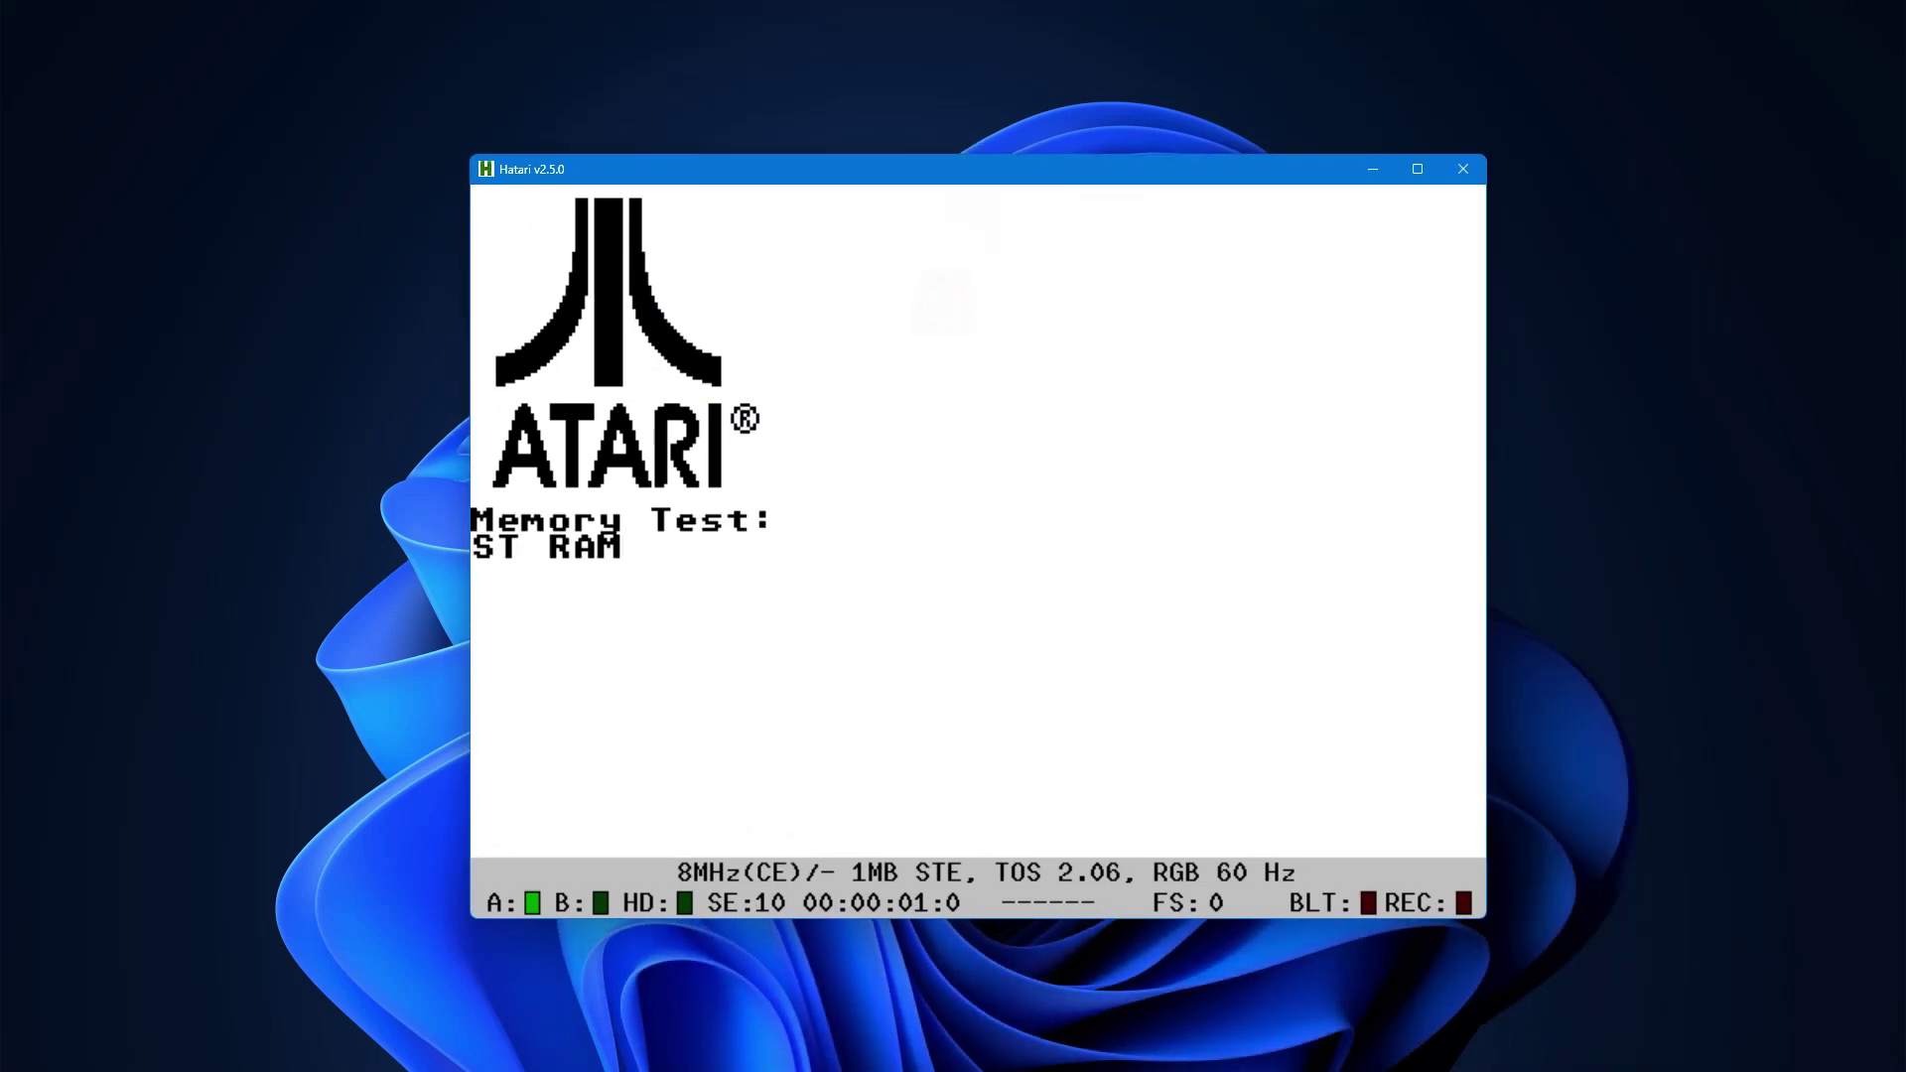
key(space)
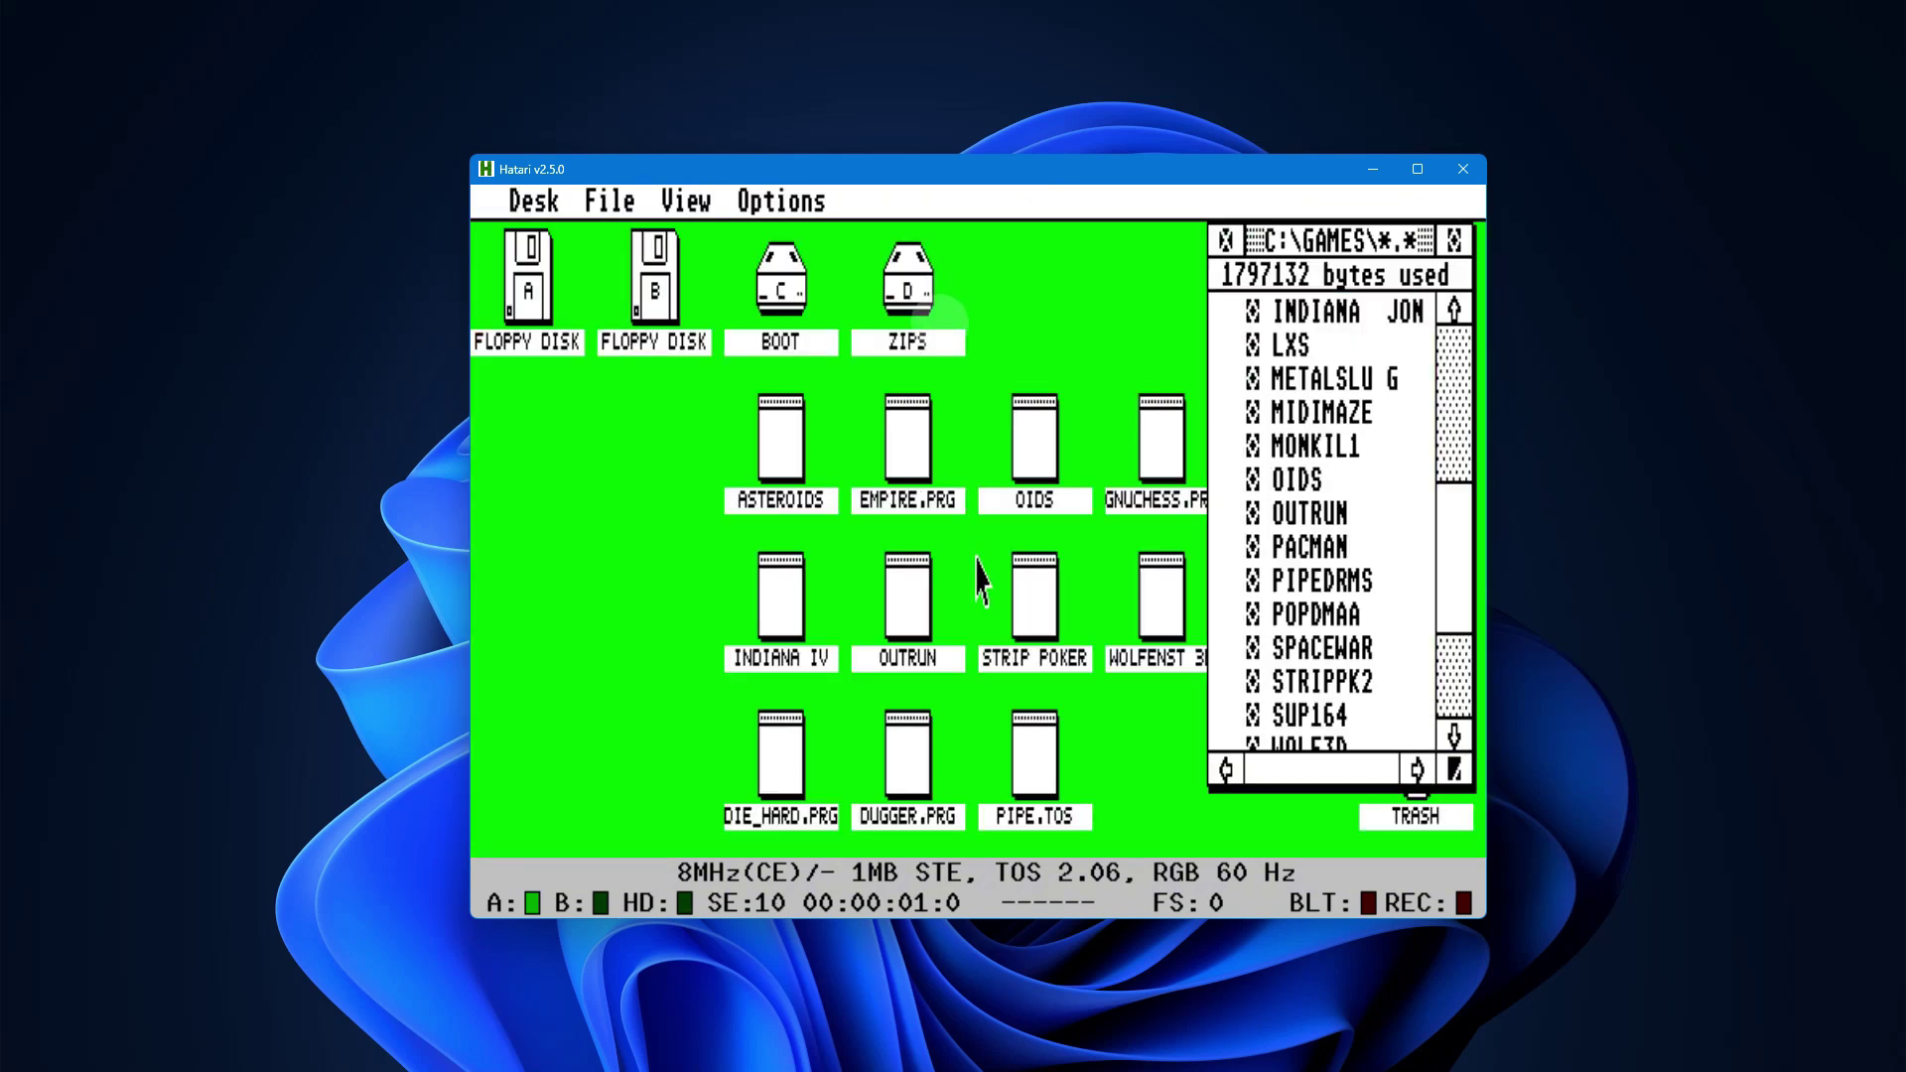
Step: Look through the ports in the joystick setup and set ST Joystick 1 to use the keyboard
key(F12)
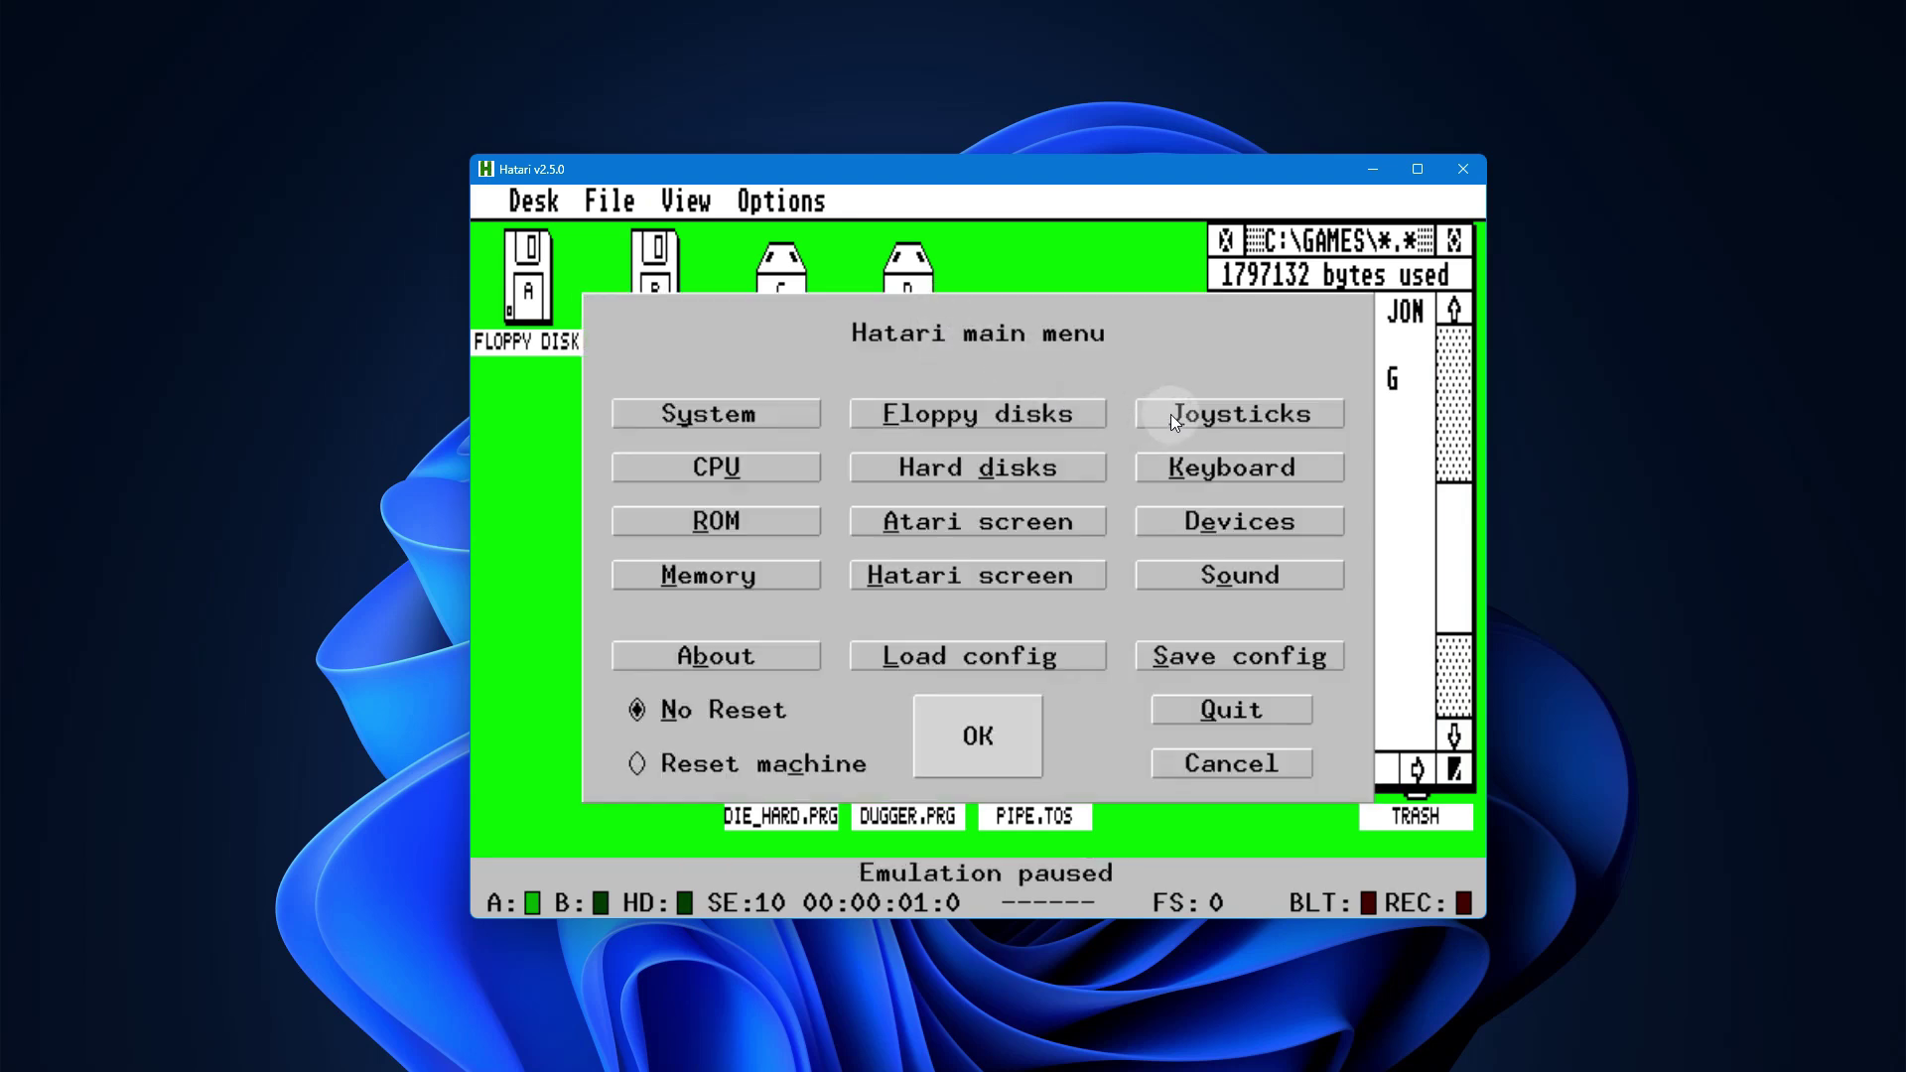
click(1219, 415)
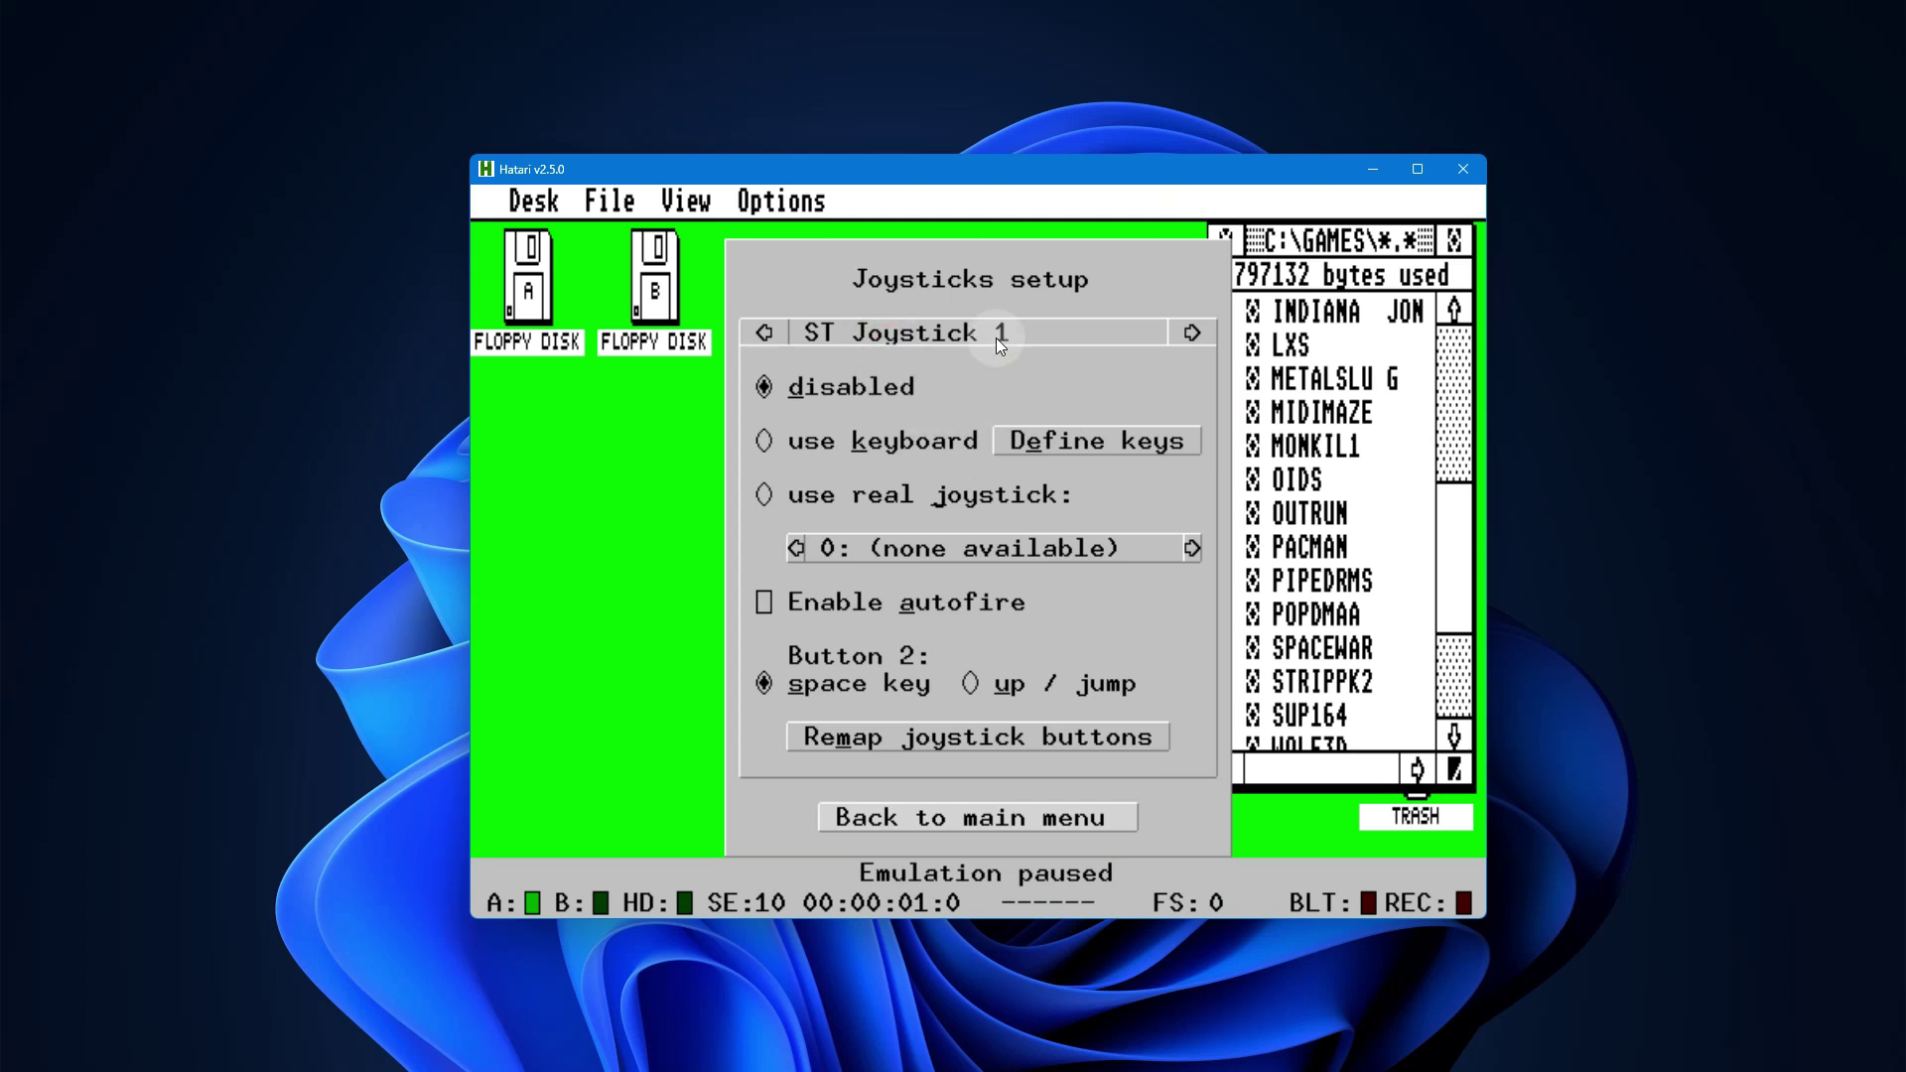
click(1182, 337)
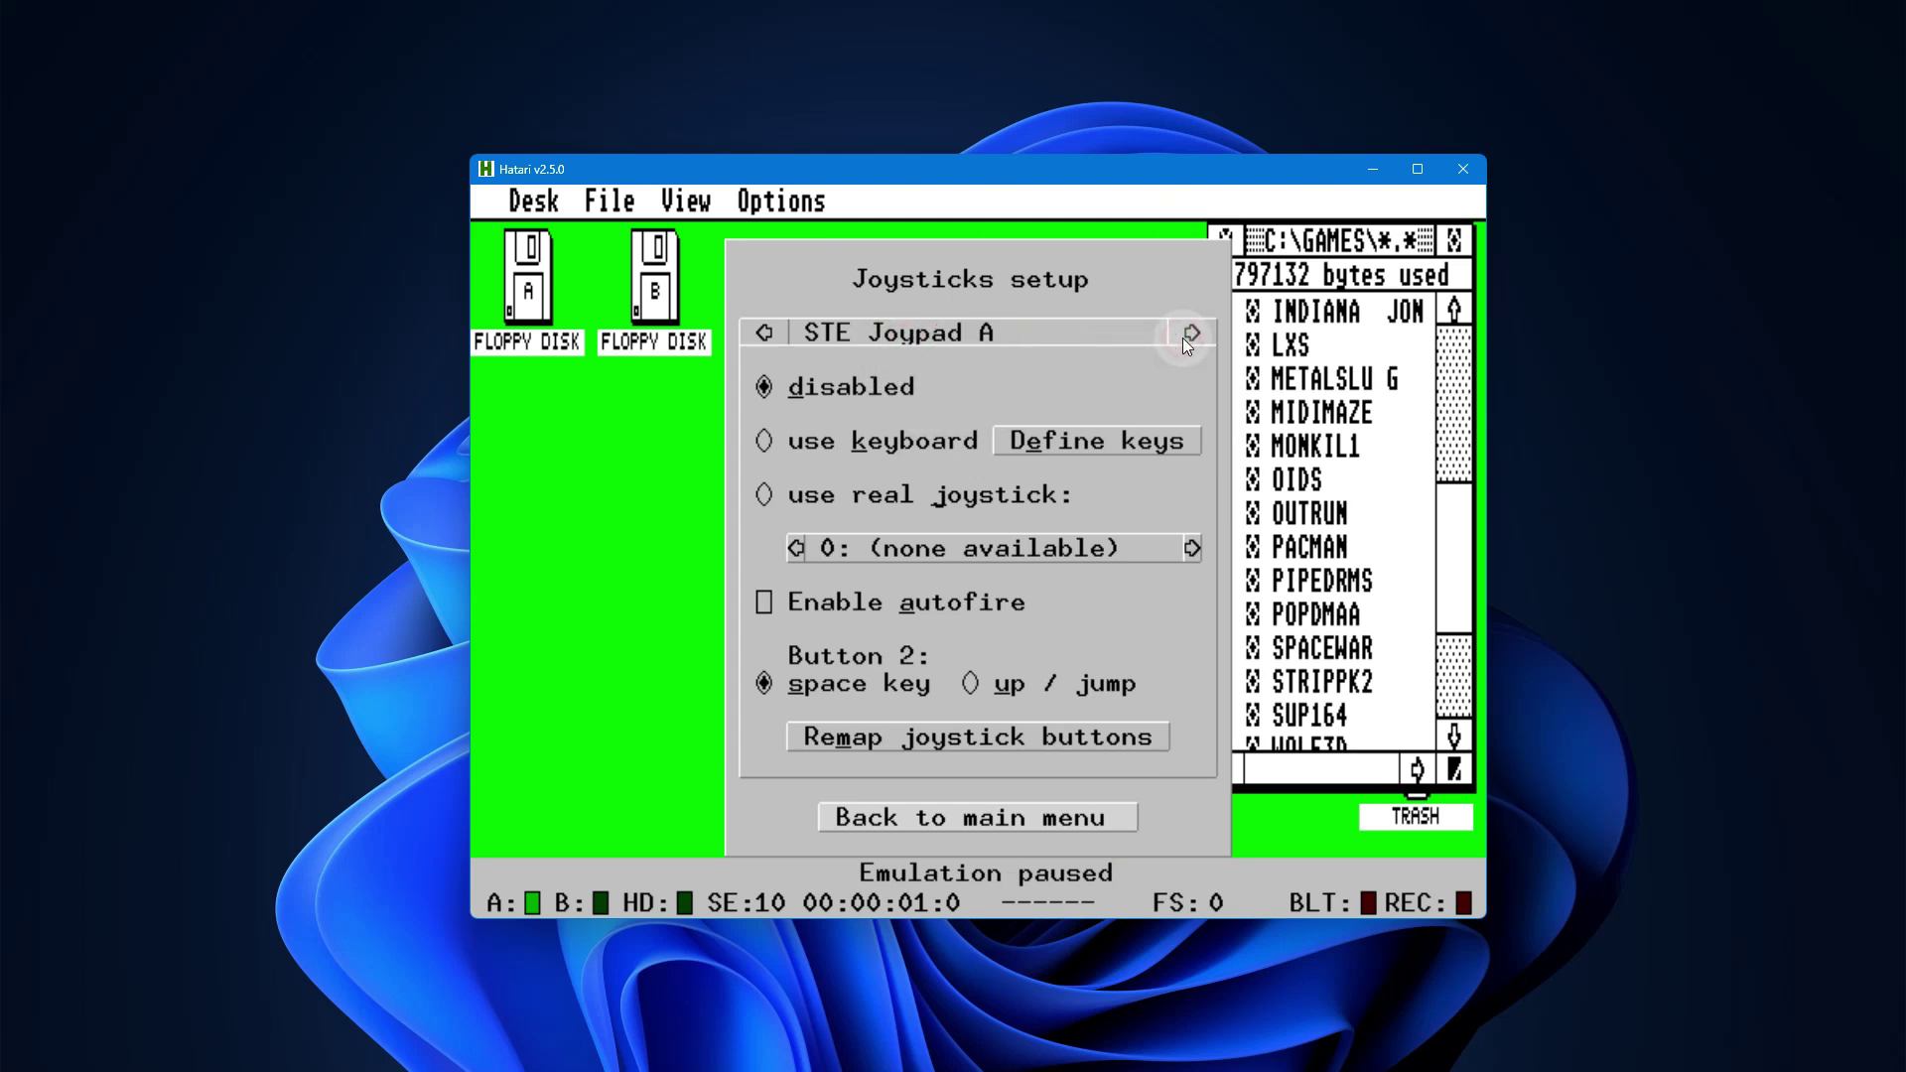
click(770, 332)
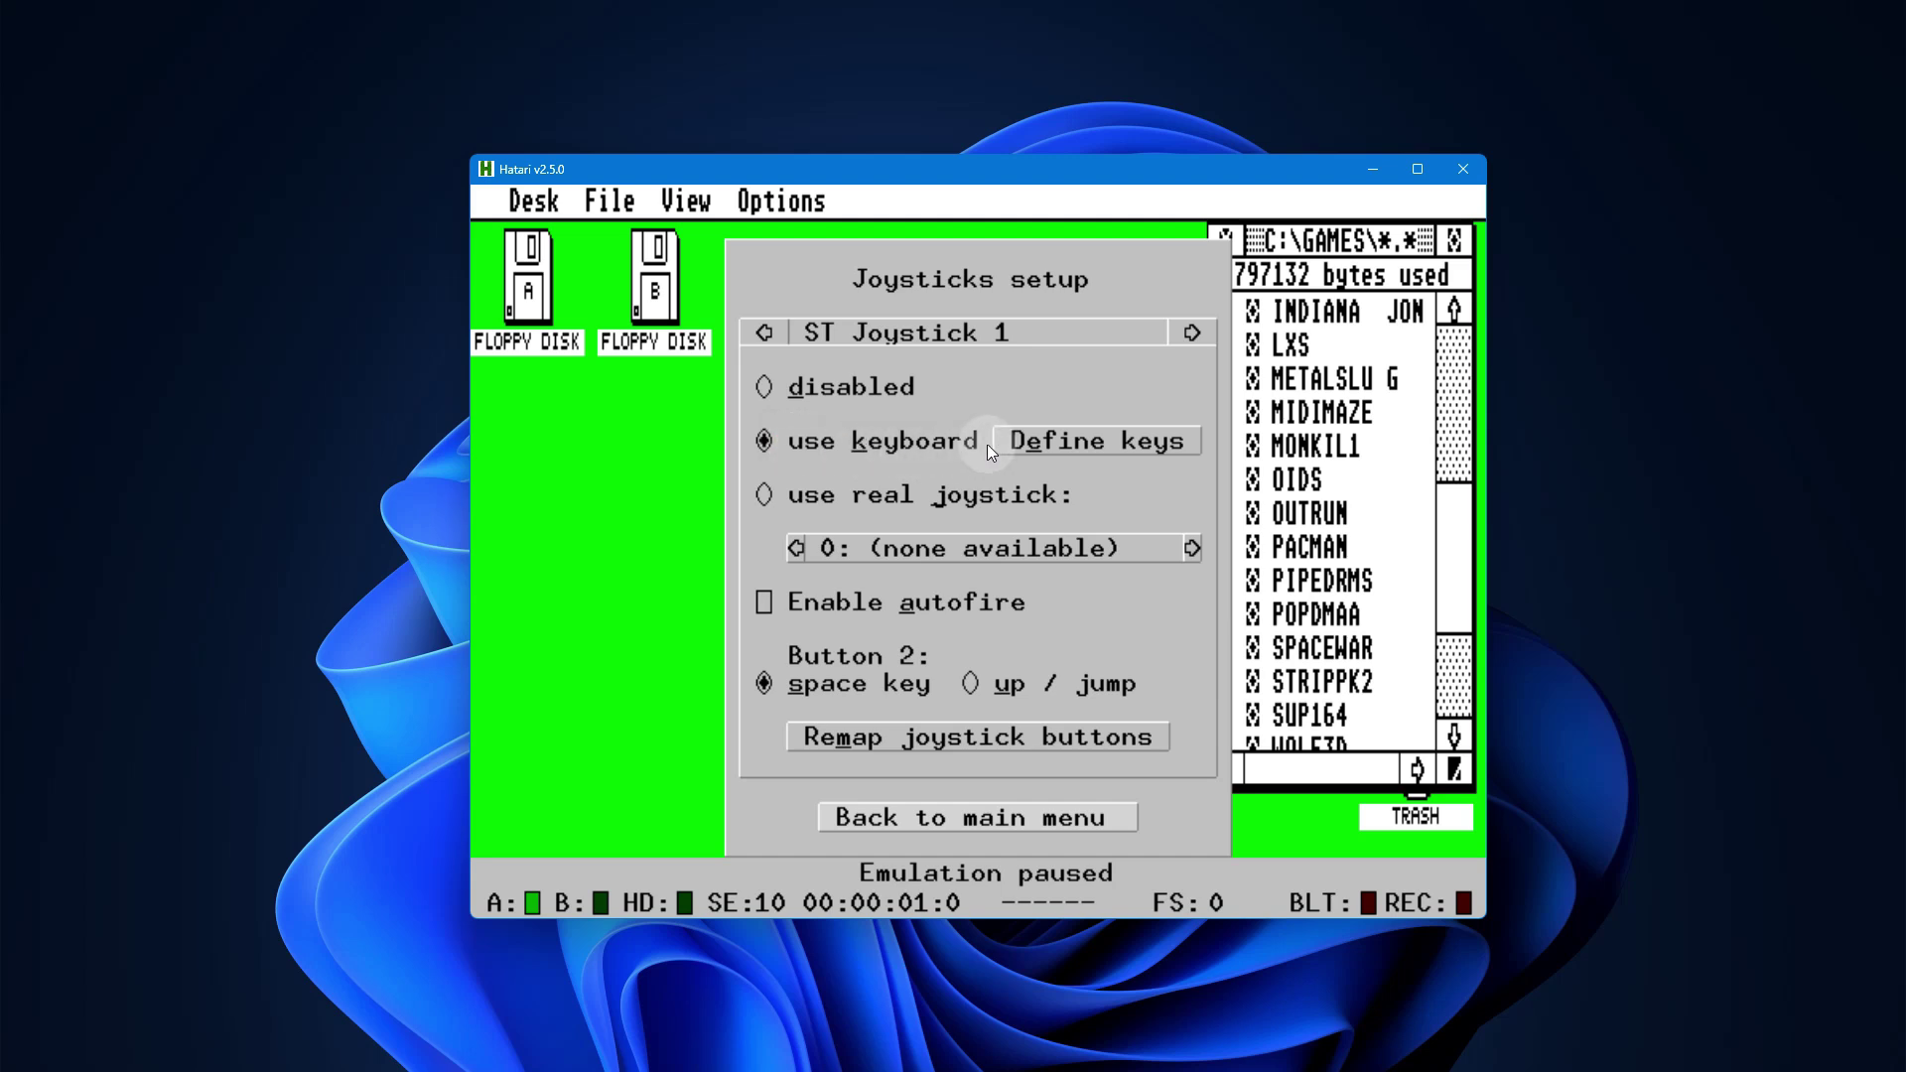
Step: Define the ST Joystick 1 keys as the four arrow keys for the directions and Right Ctrl for fire
click(1064, 439)
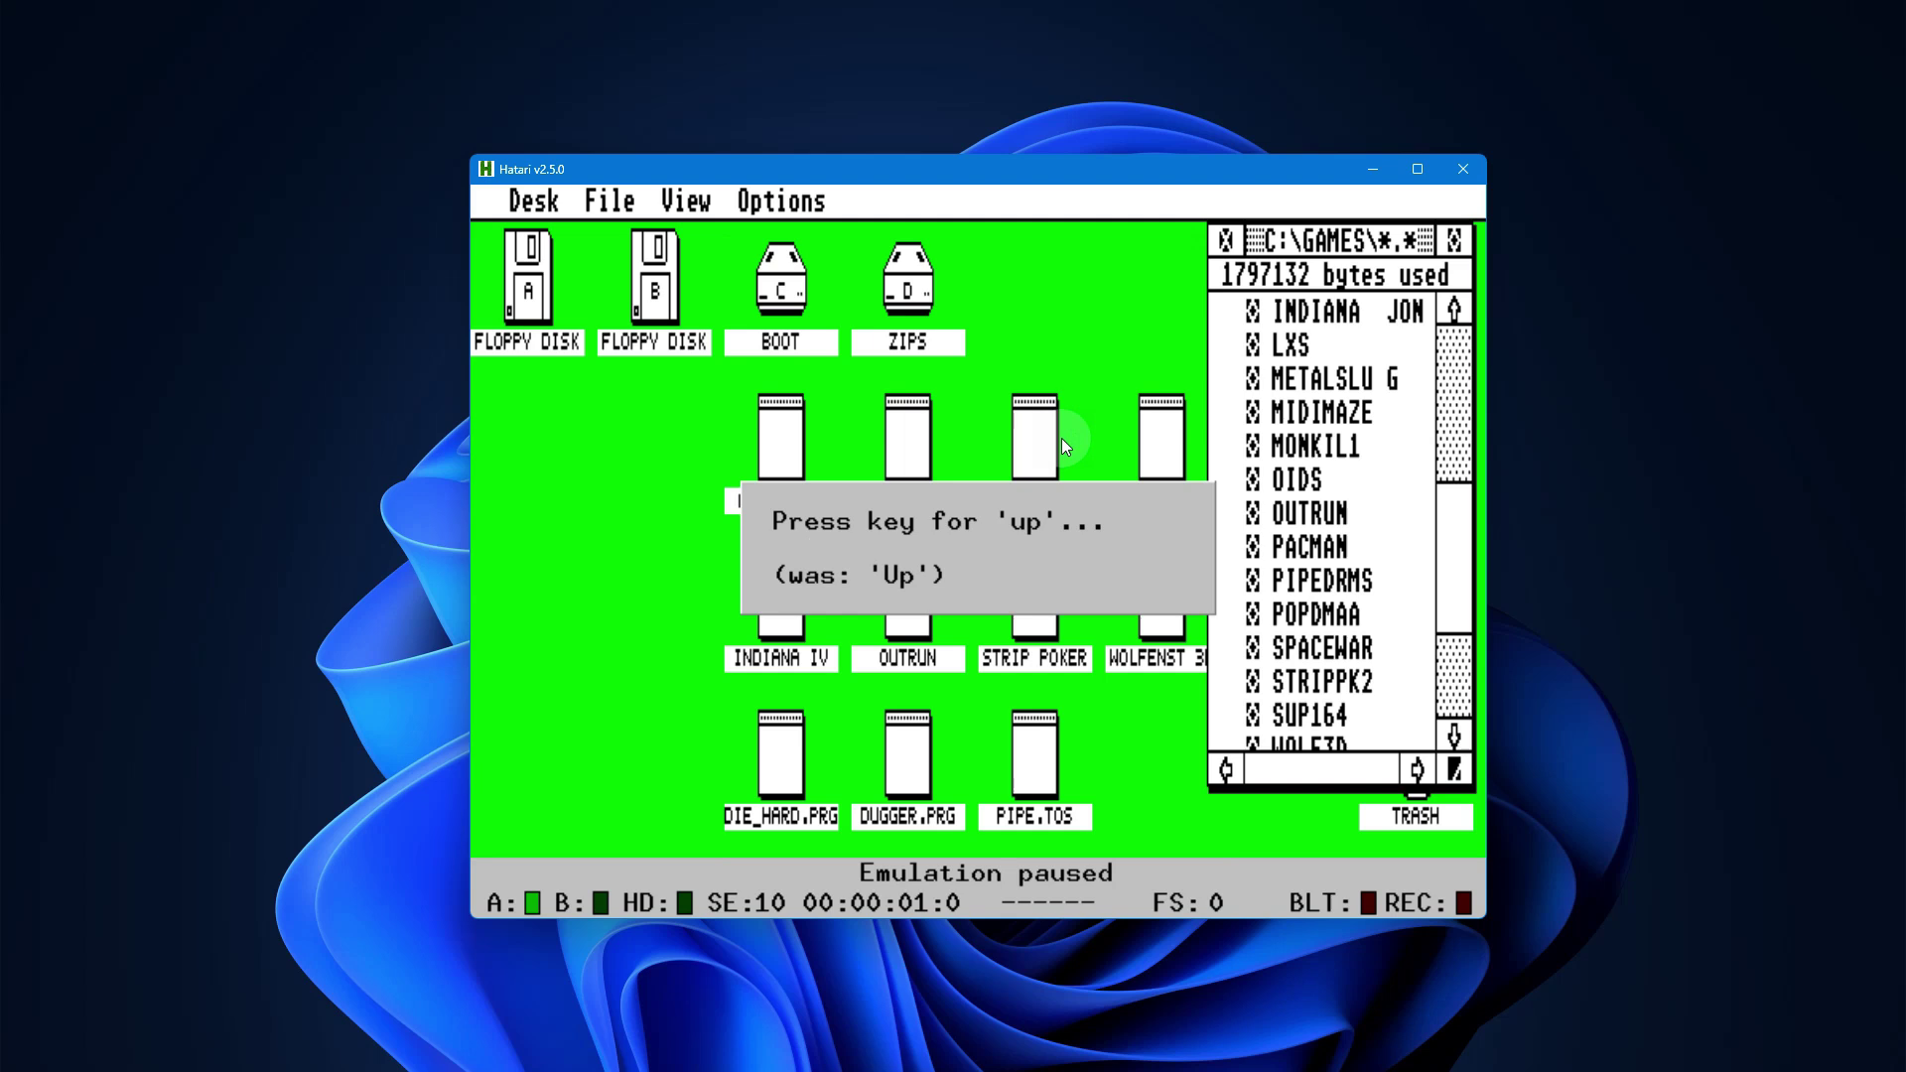
key(Up)
key(Down)
key(Left)
key(Right)
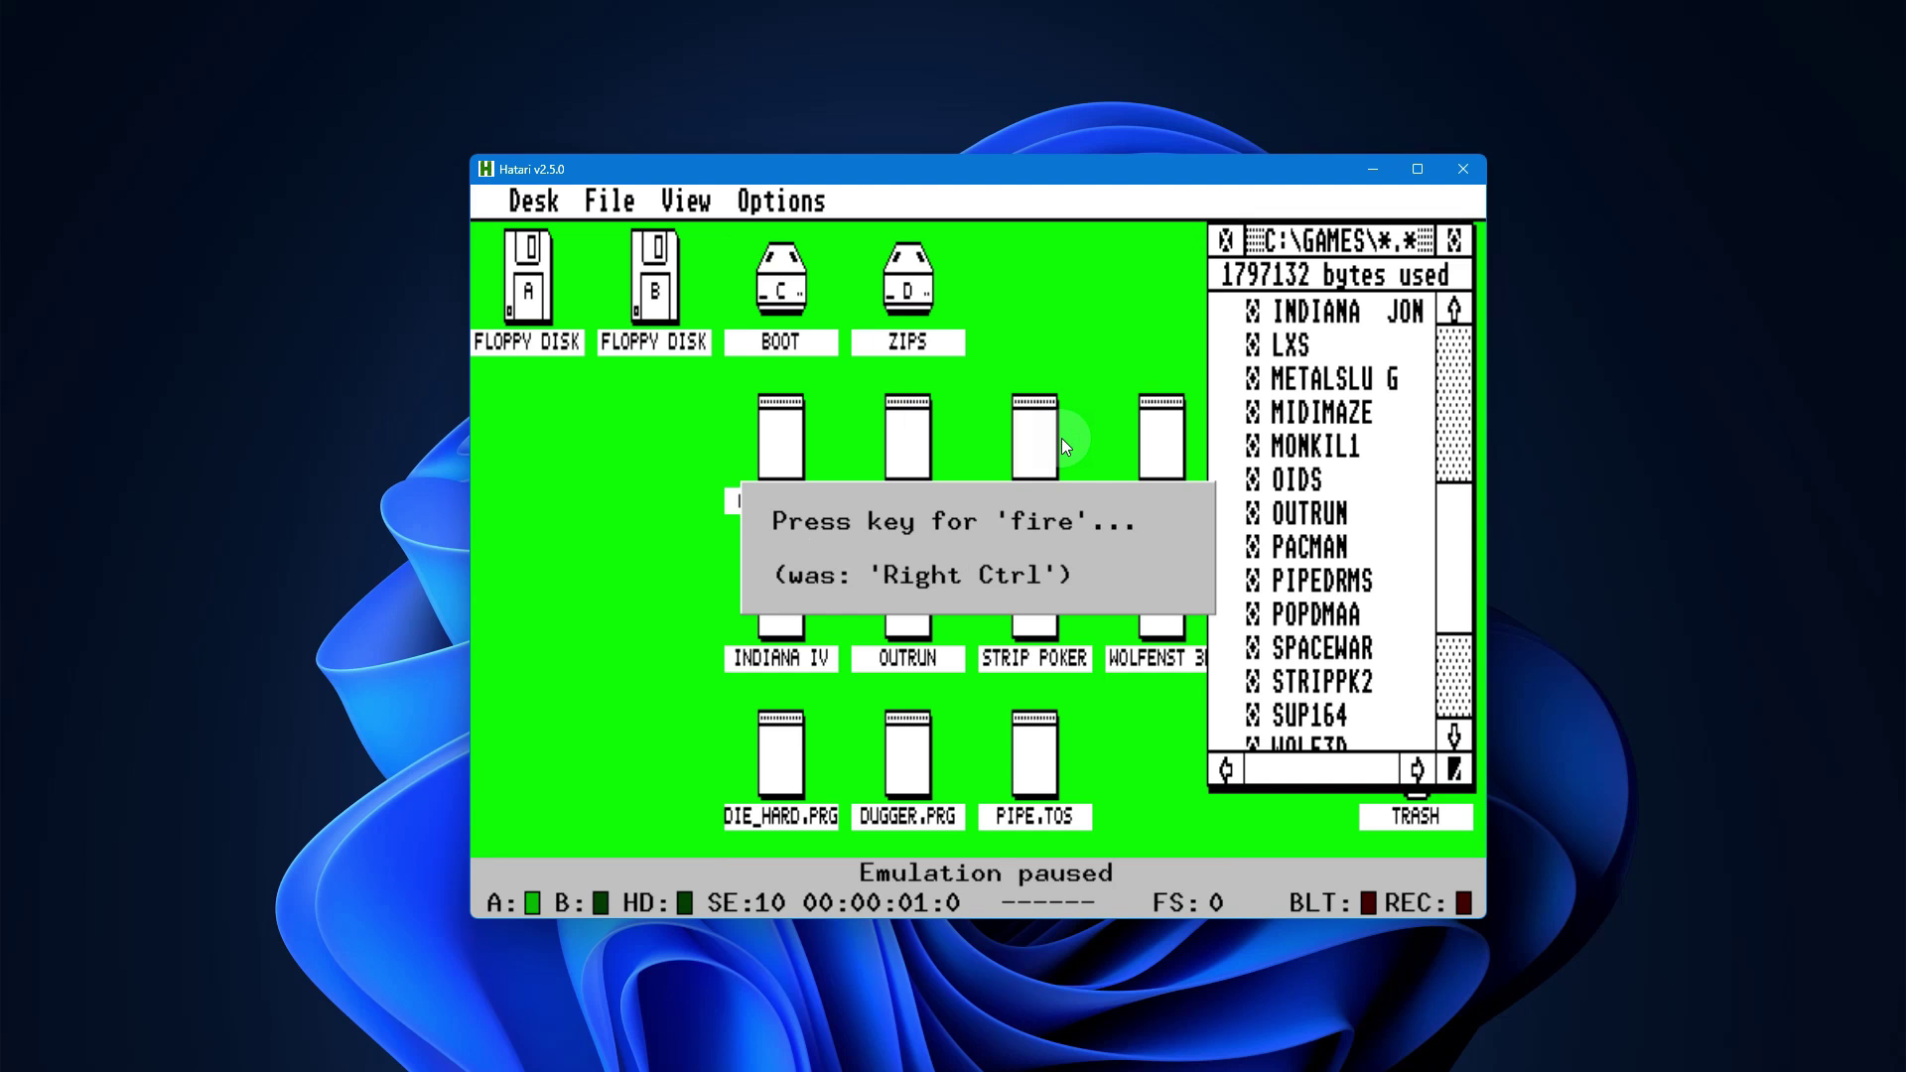
key(Control_R)
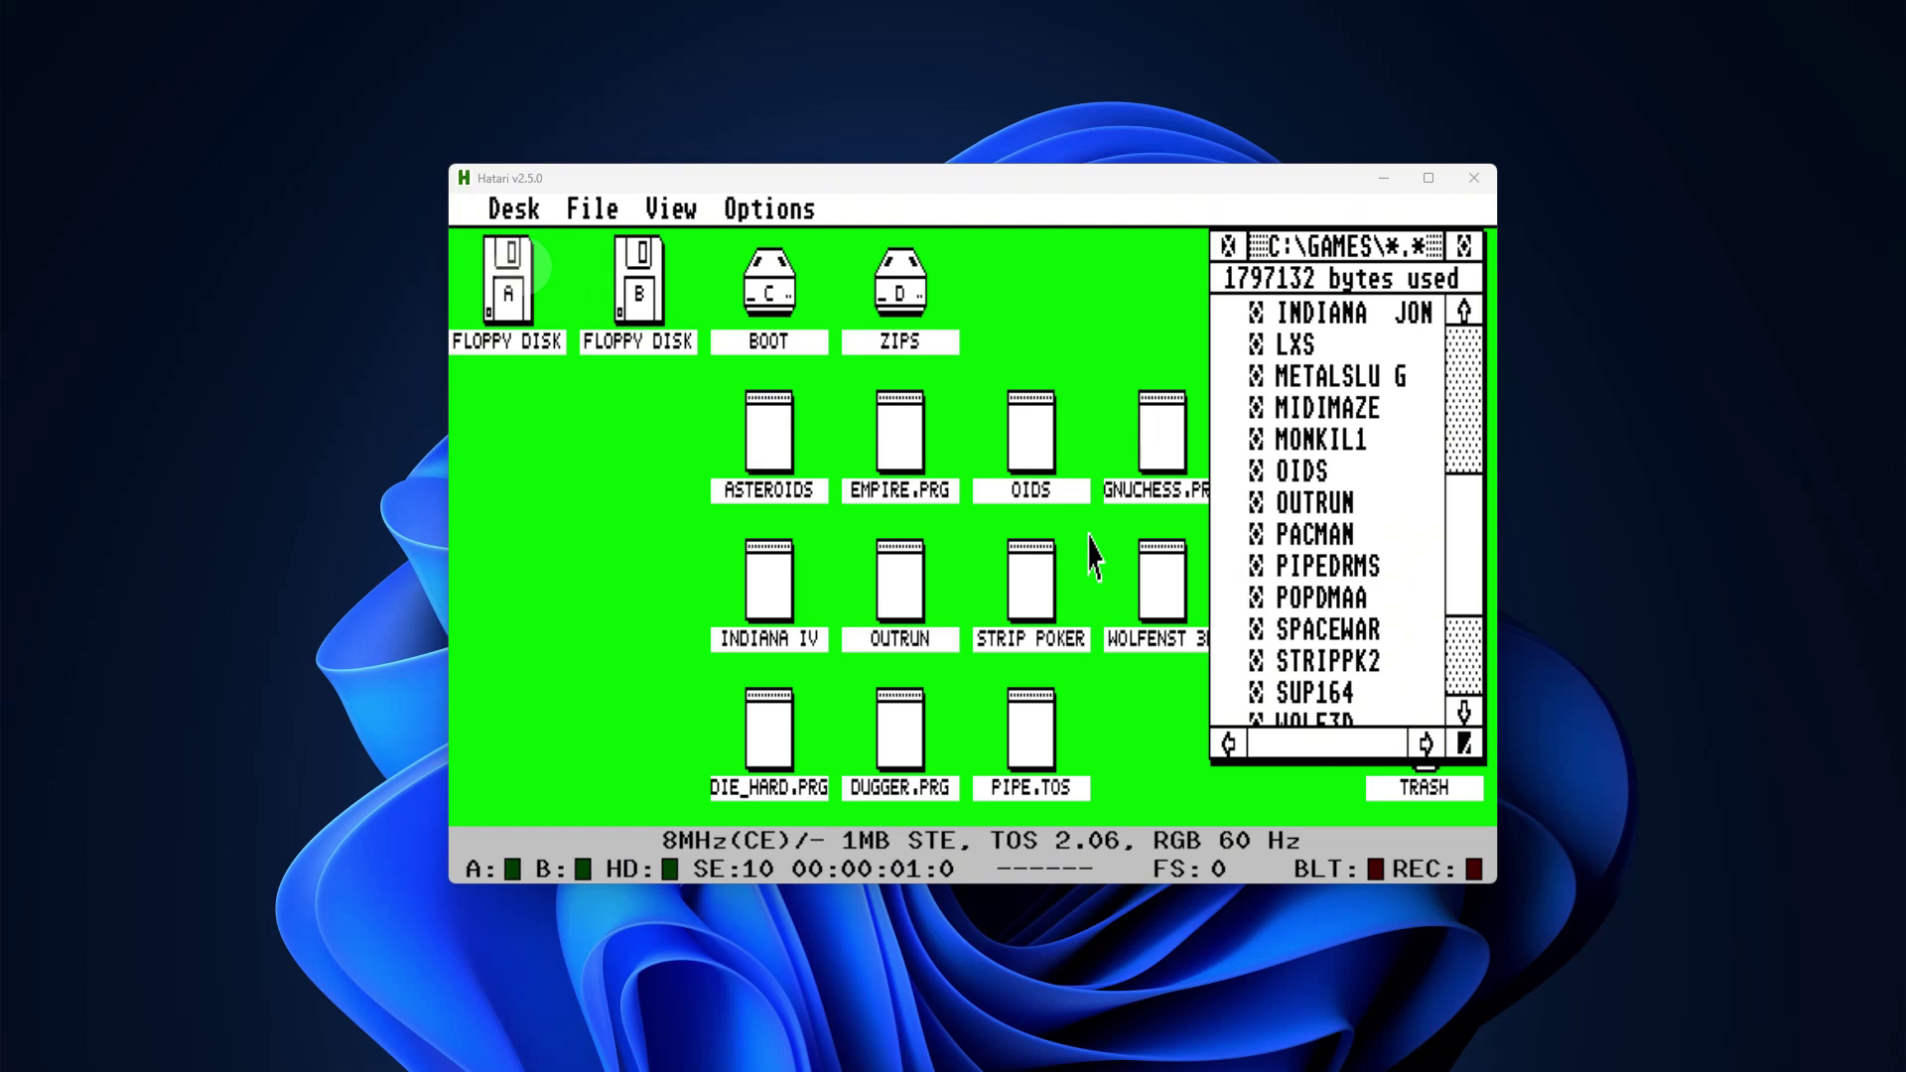
Step: Set ST Joystick 1 to use the real joystick, with the Xbox 360 controller as device 0
key(F12)
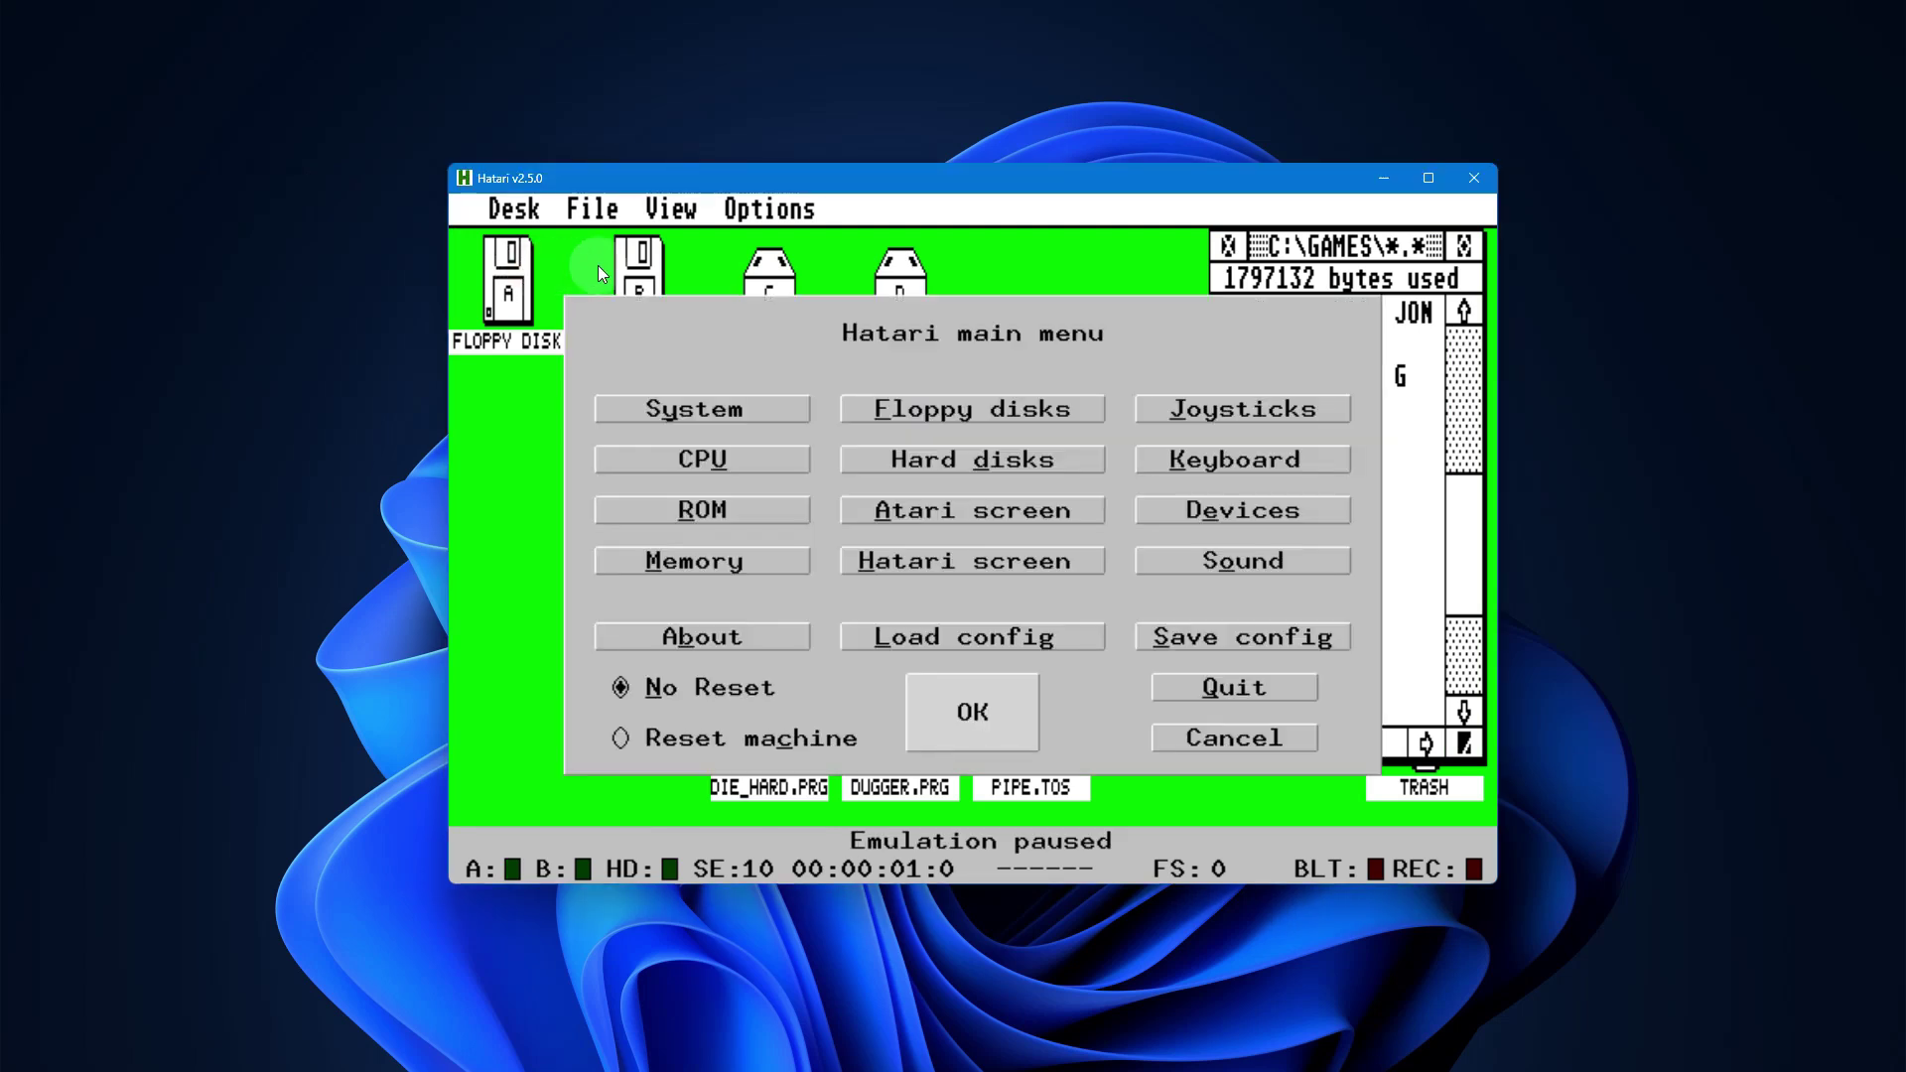
click(1197, 421)
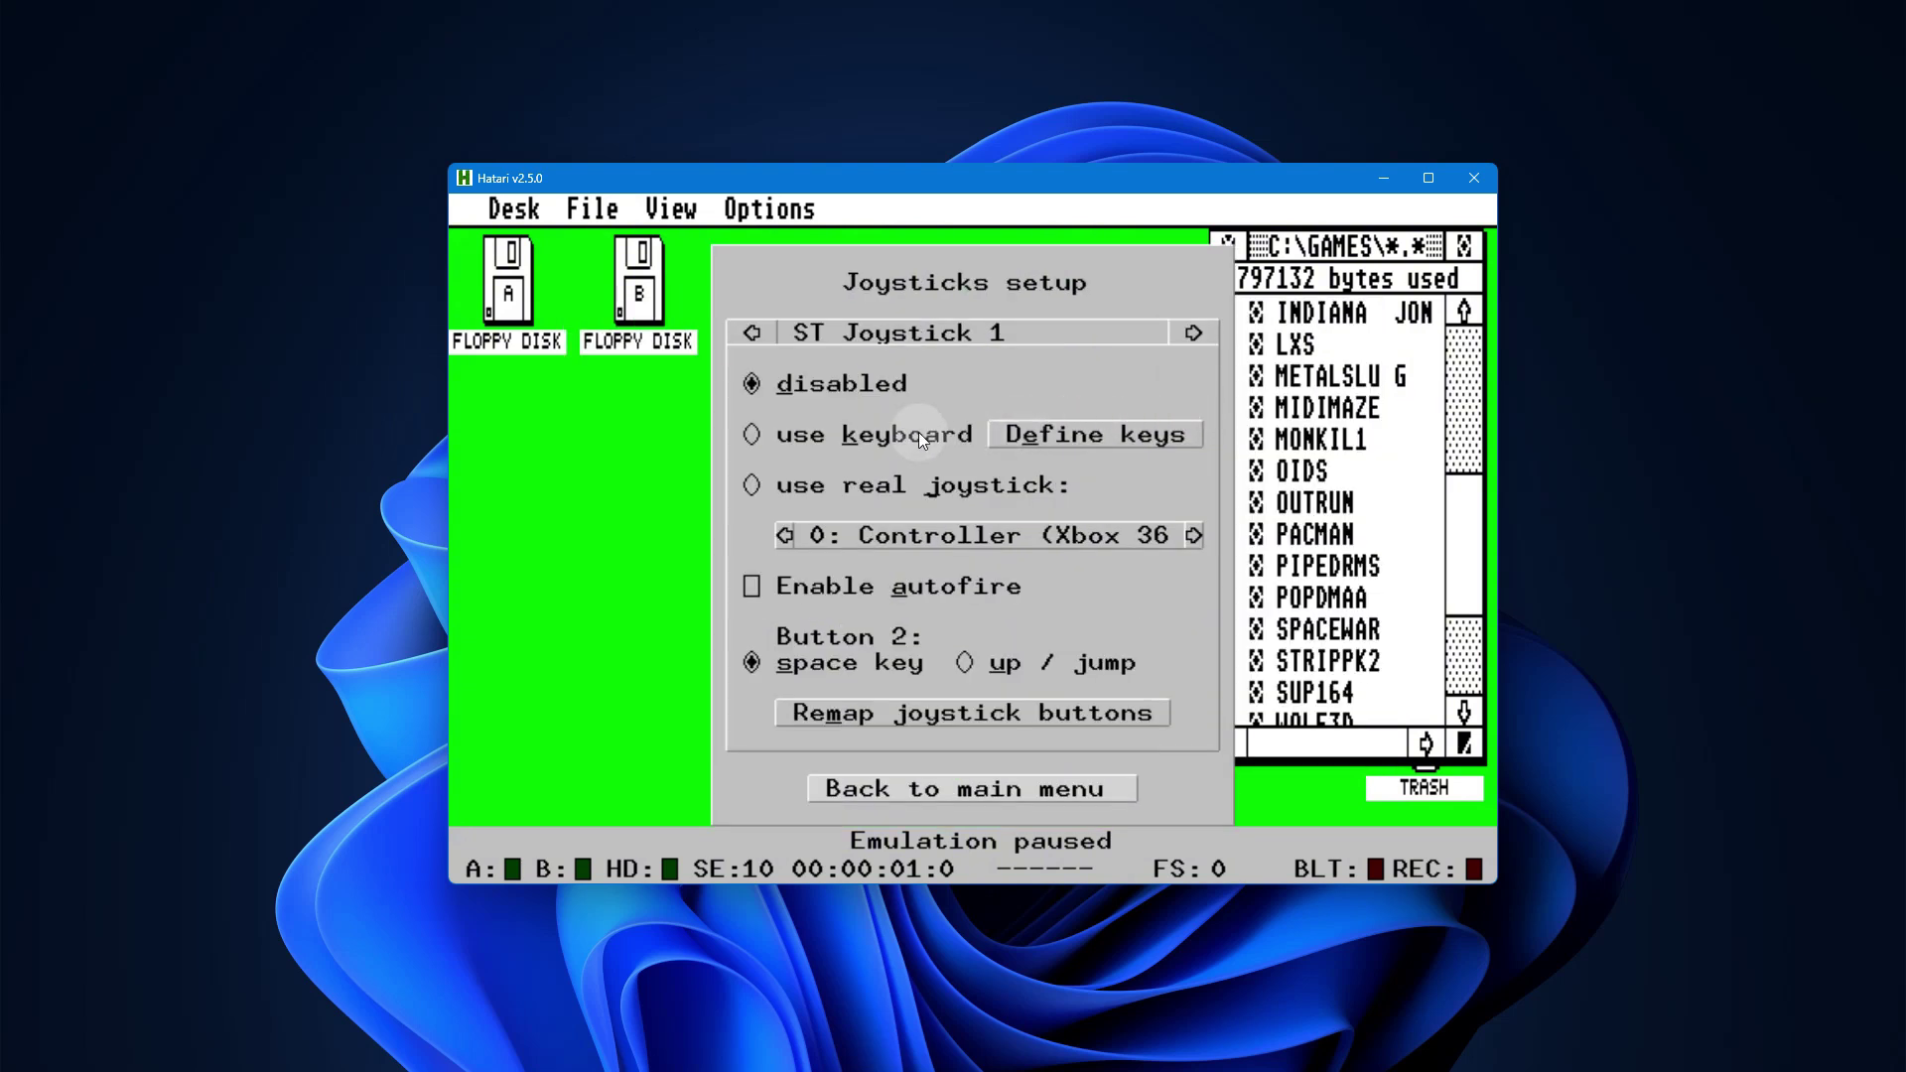
click(879, 434)
click(828, 490)
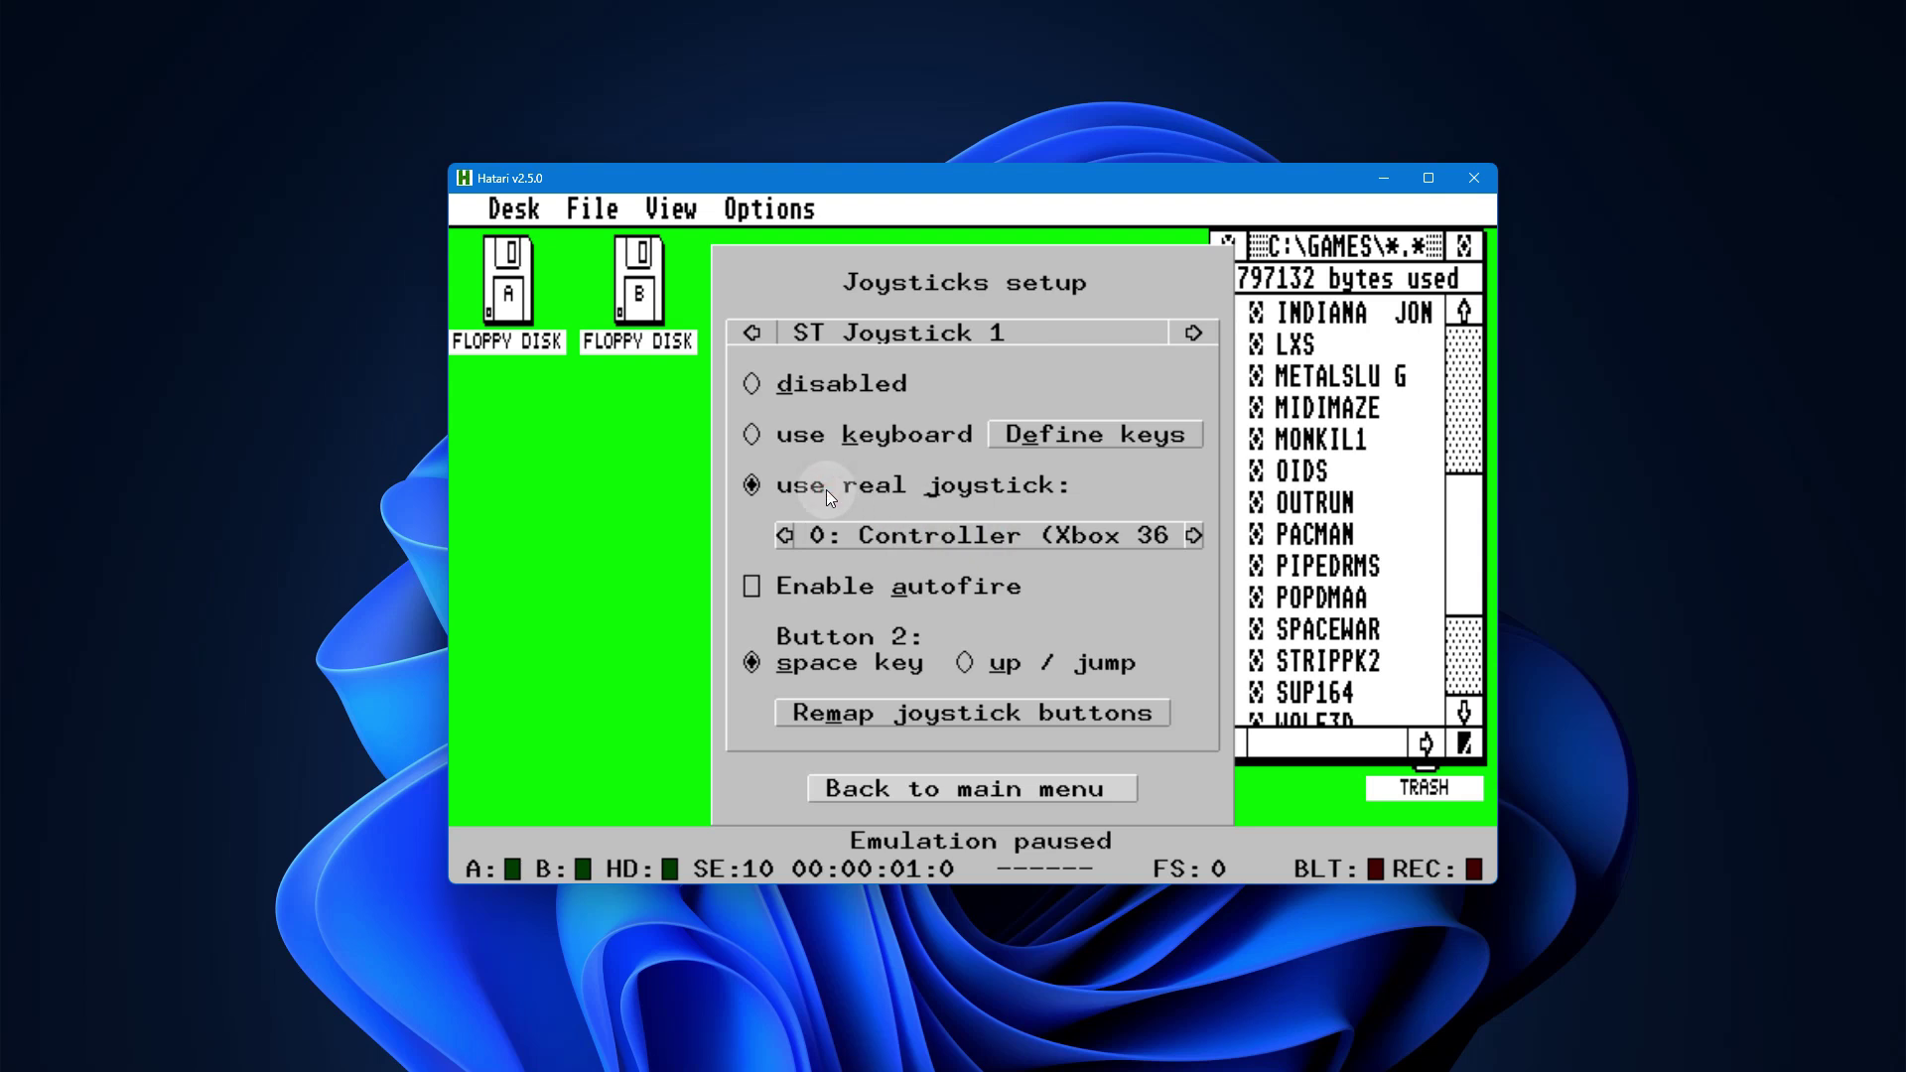
click(931, 788)
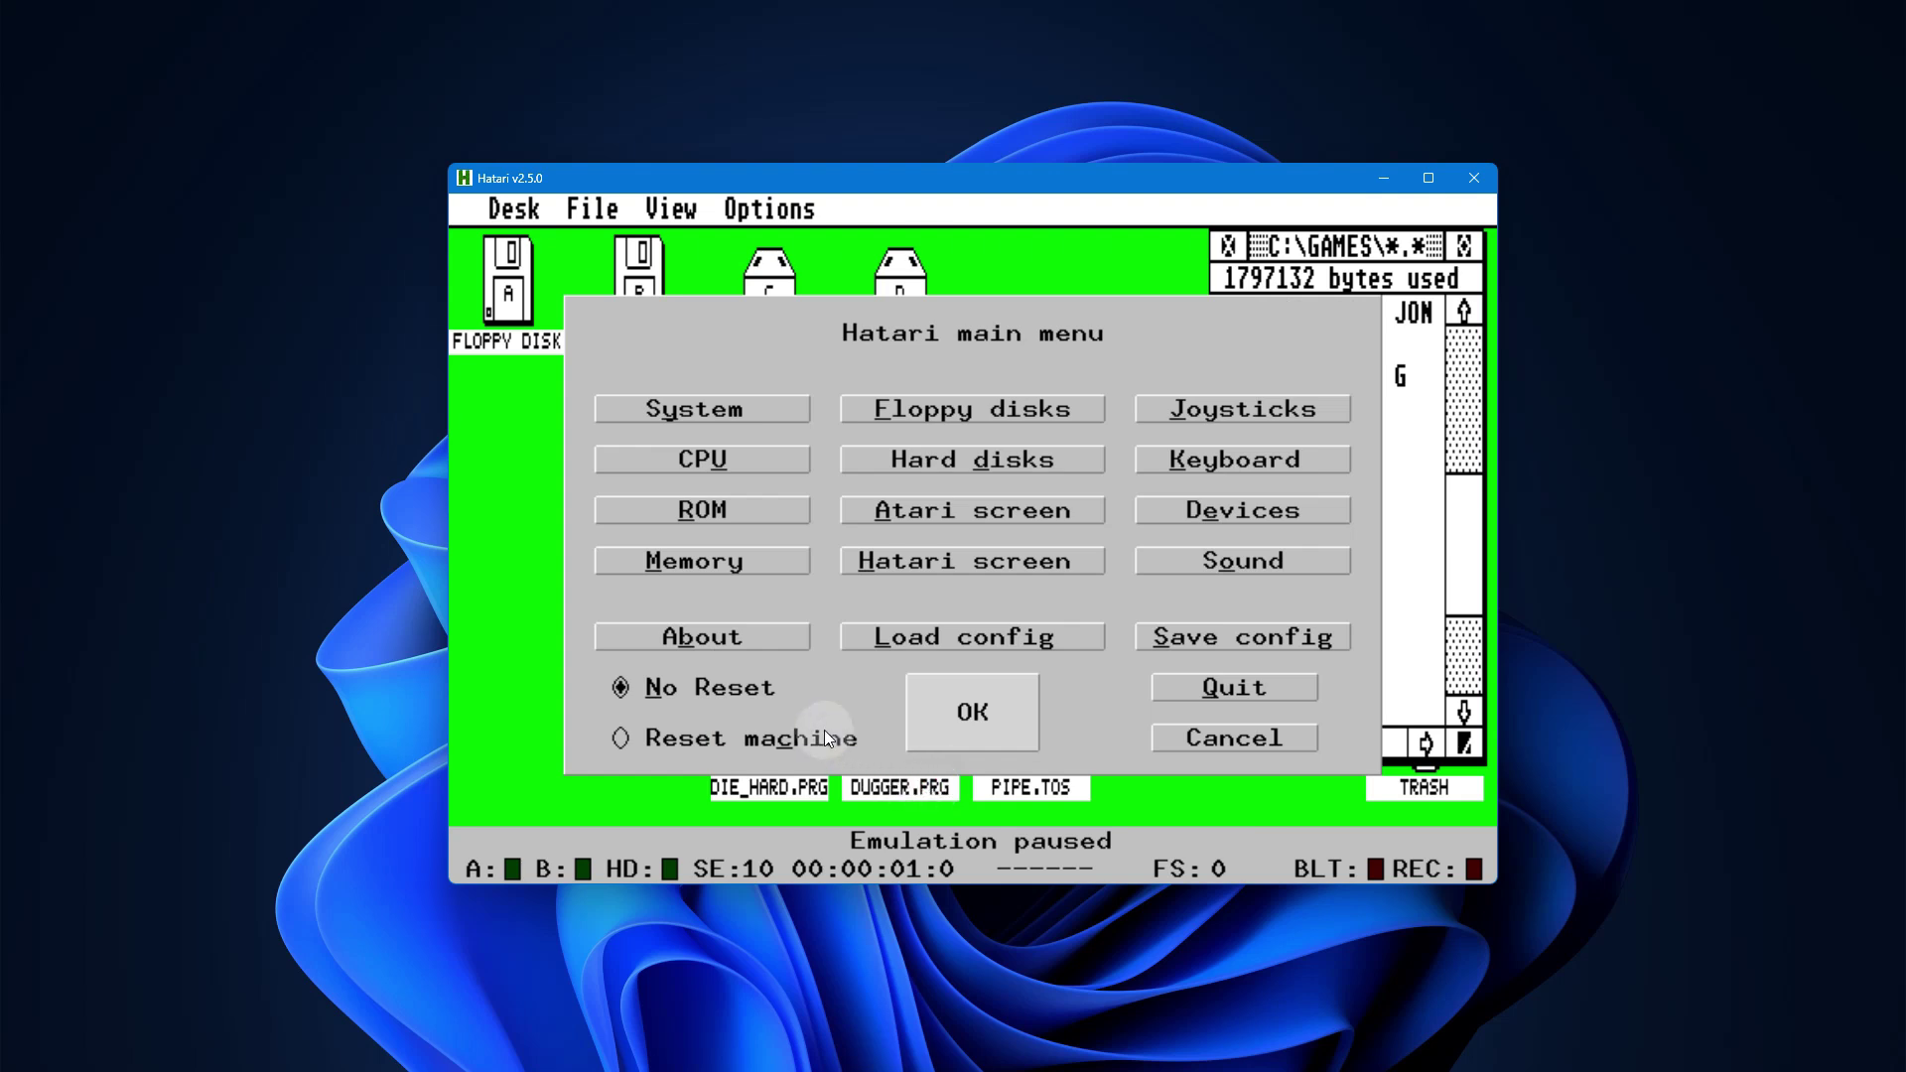
Step: Save the configuration as STE_Games_MedRez_TOS206_4MB.cfg and resume the emulation without a reset
click(1186, 636)
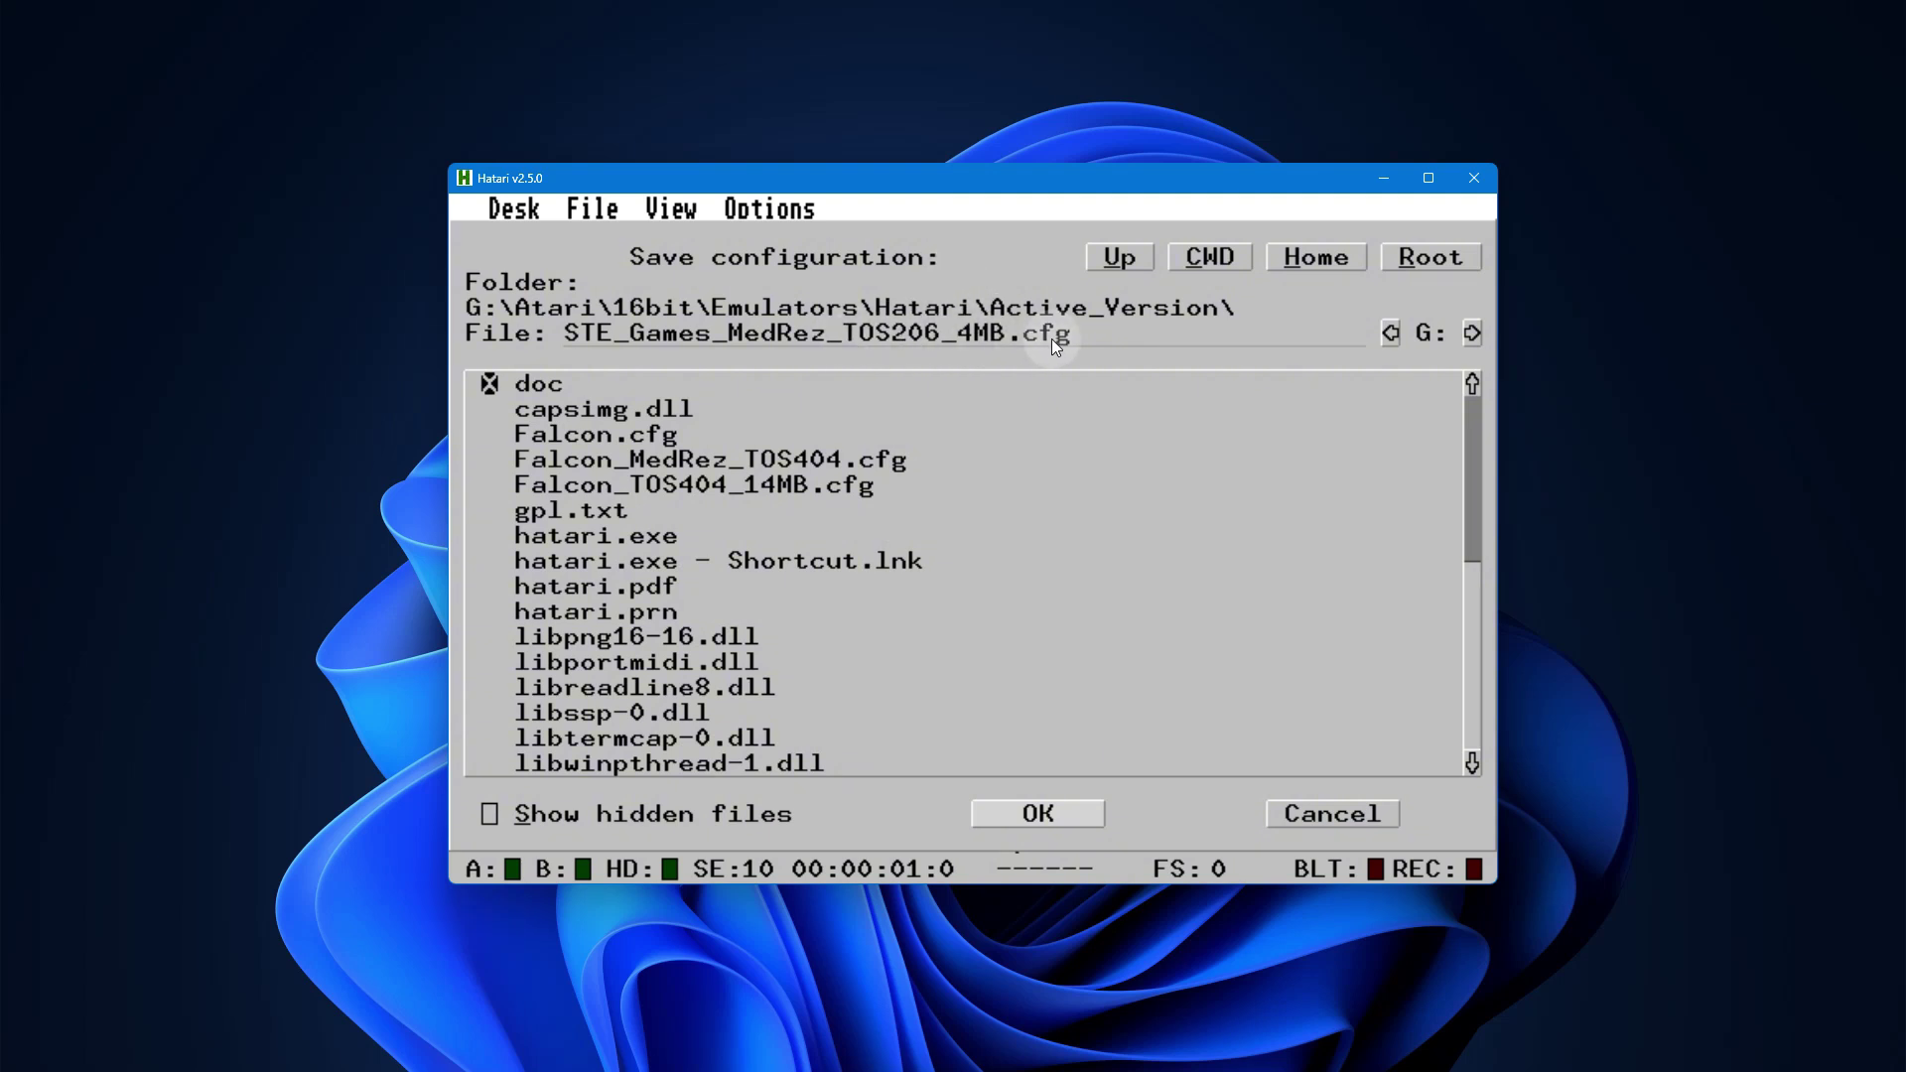
click(1055, 807)
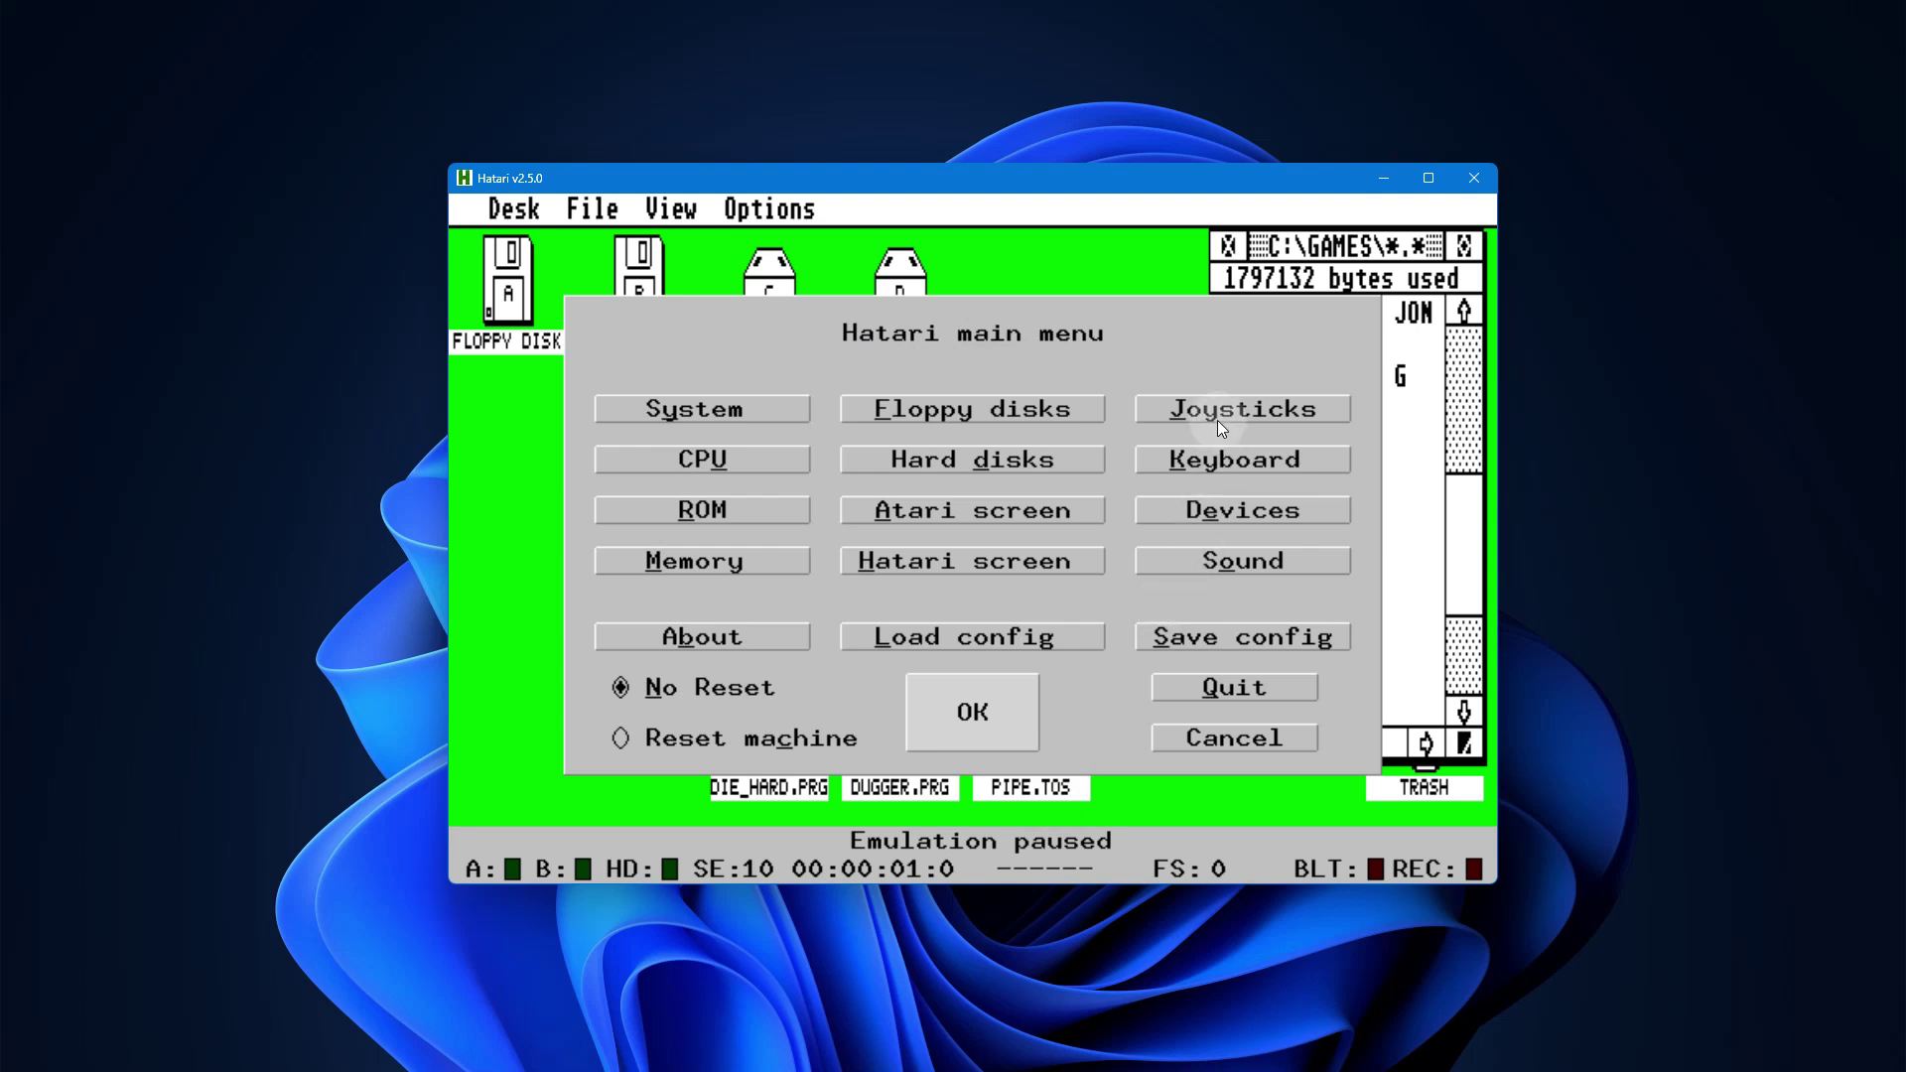
click(991, 711)
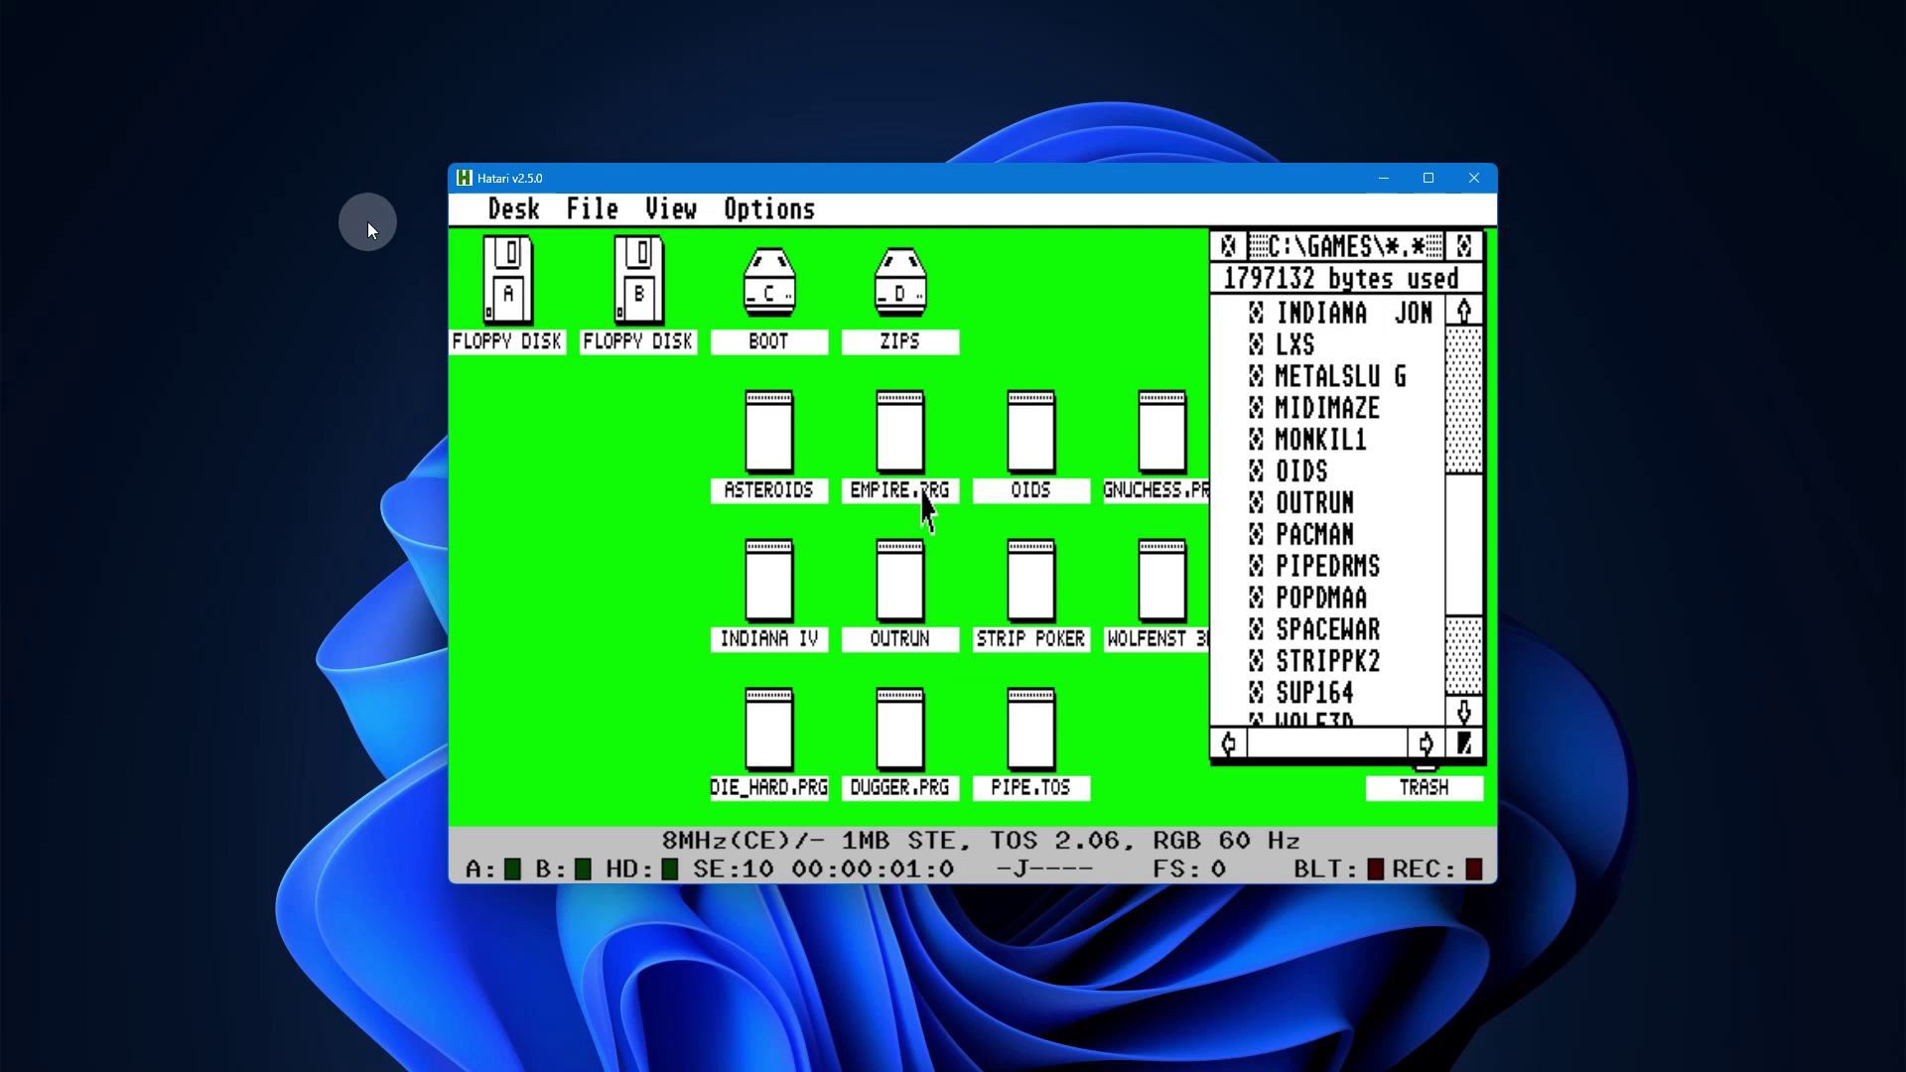
Step: Try to launch ASTEROIDS from the emulated desktop in medium resolution
click(785, 491)
click(784, 491)
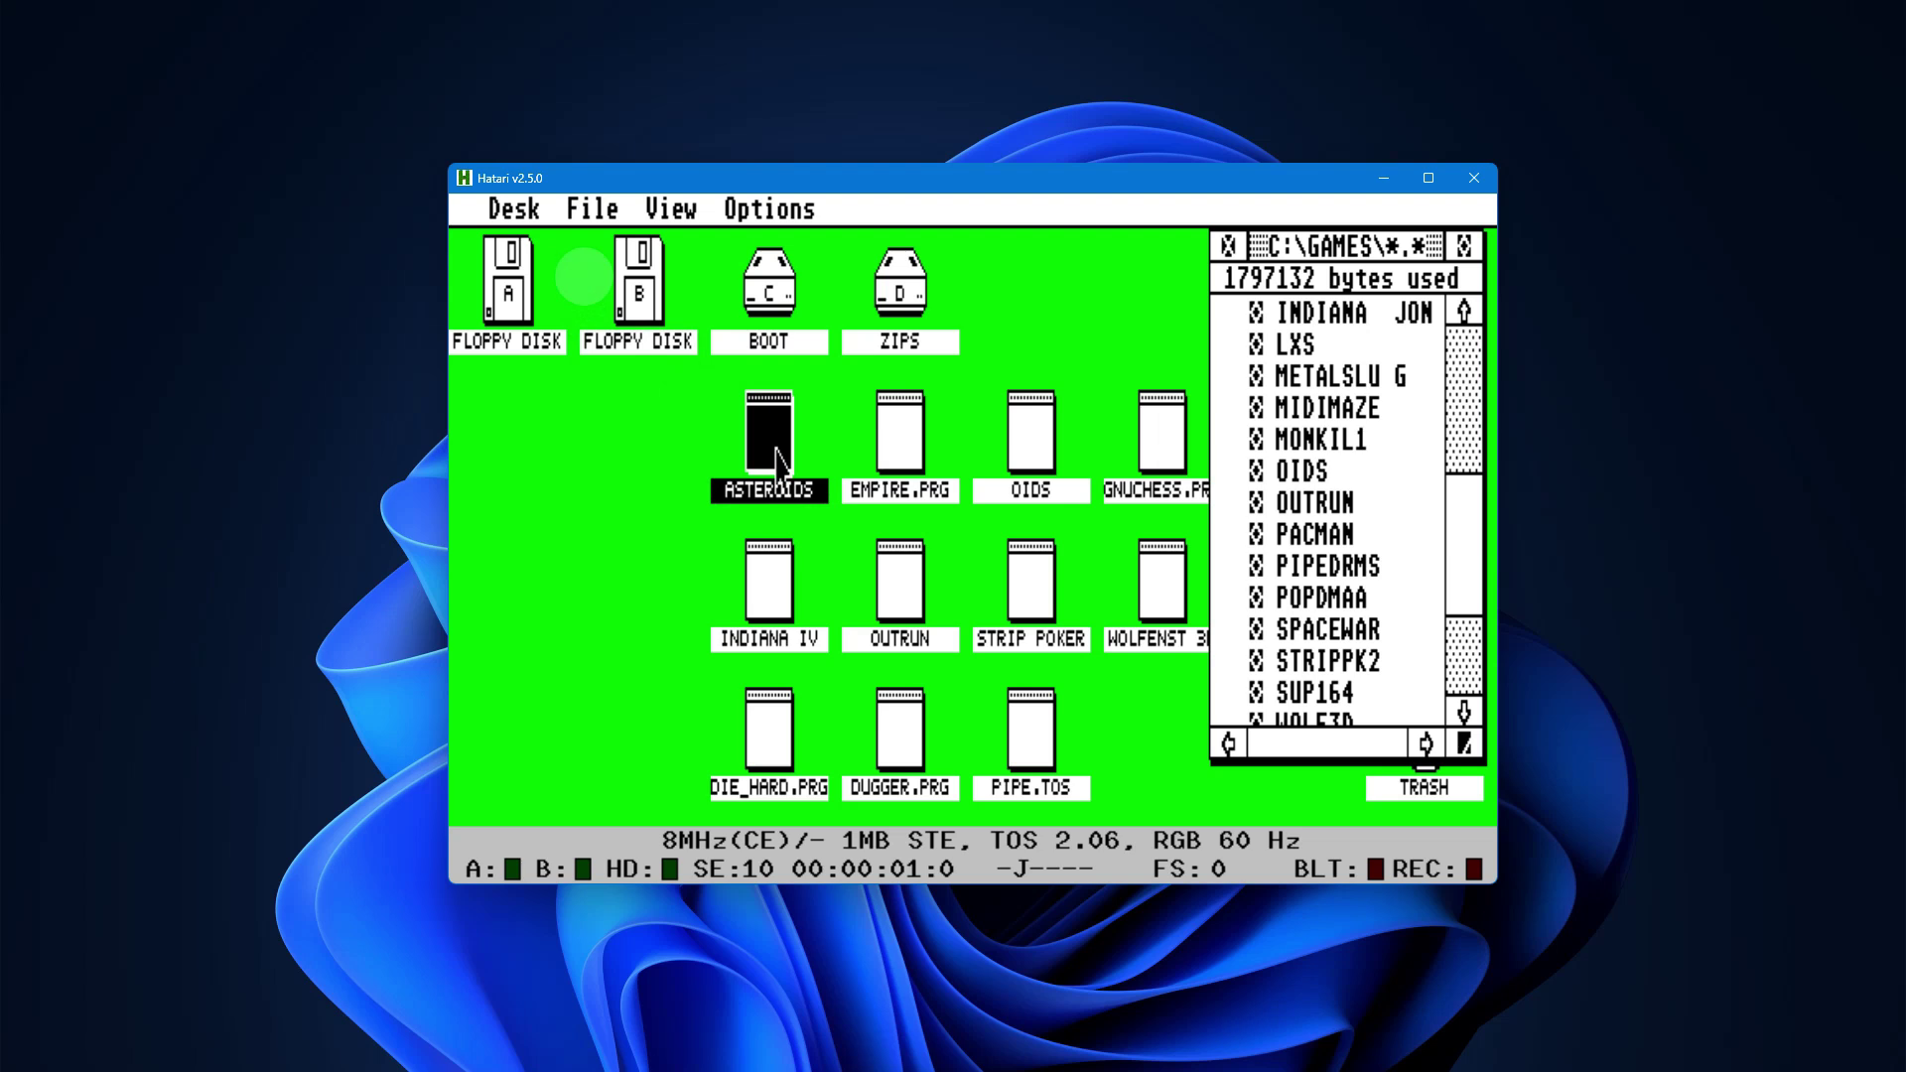
double_click(776, 461)
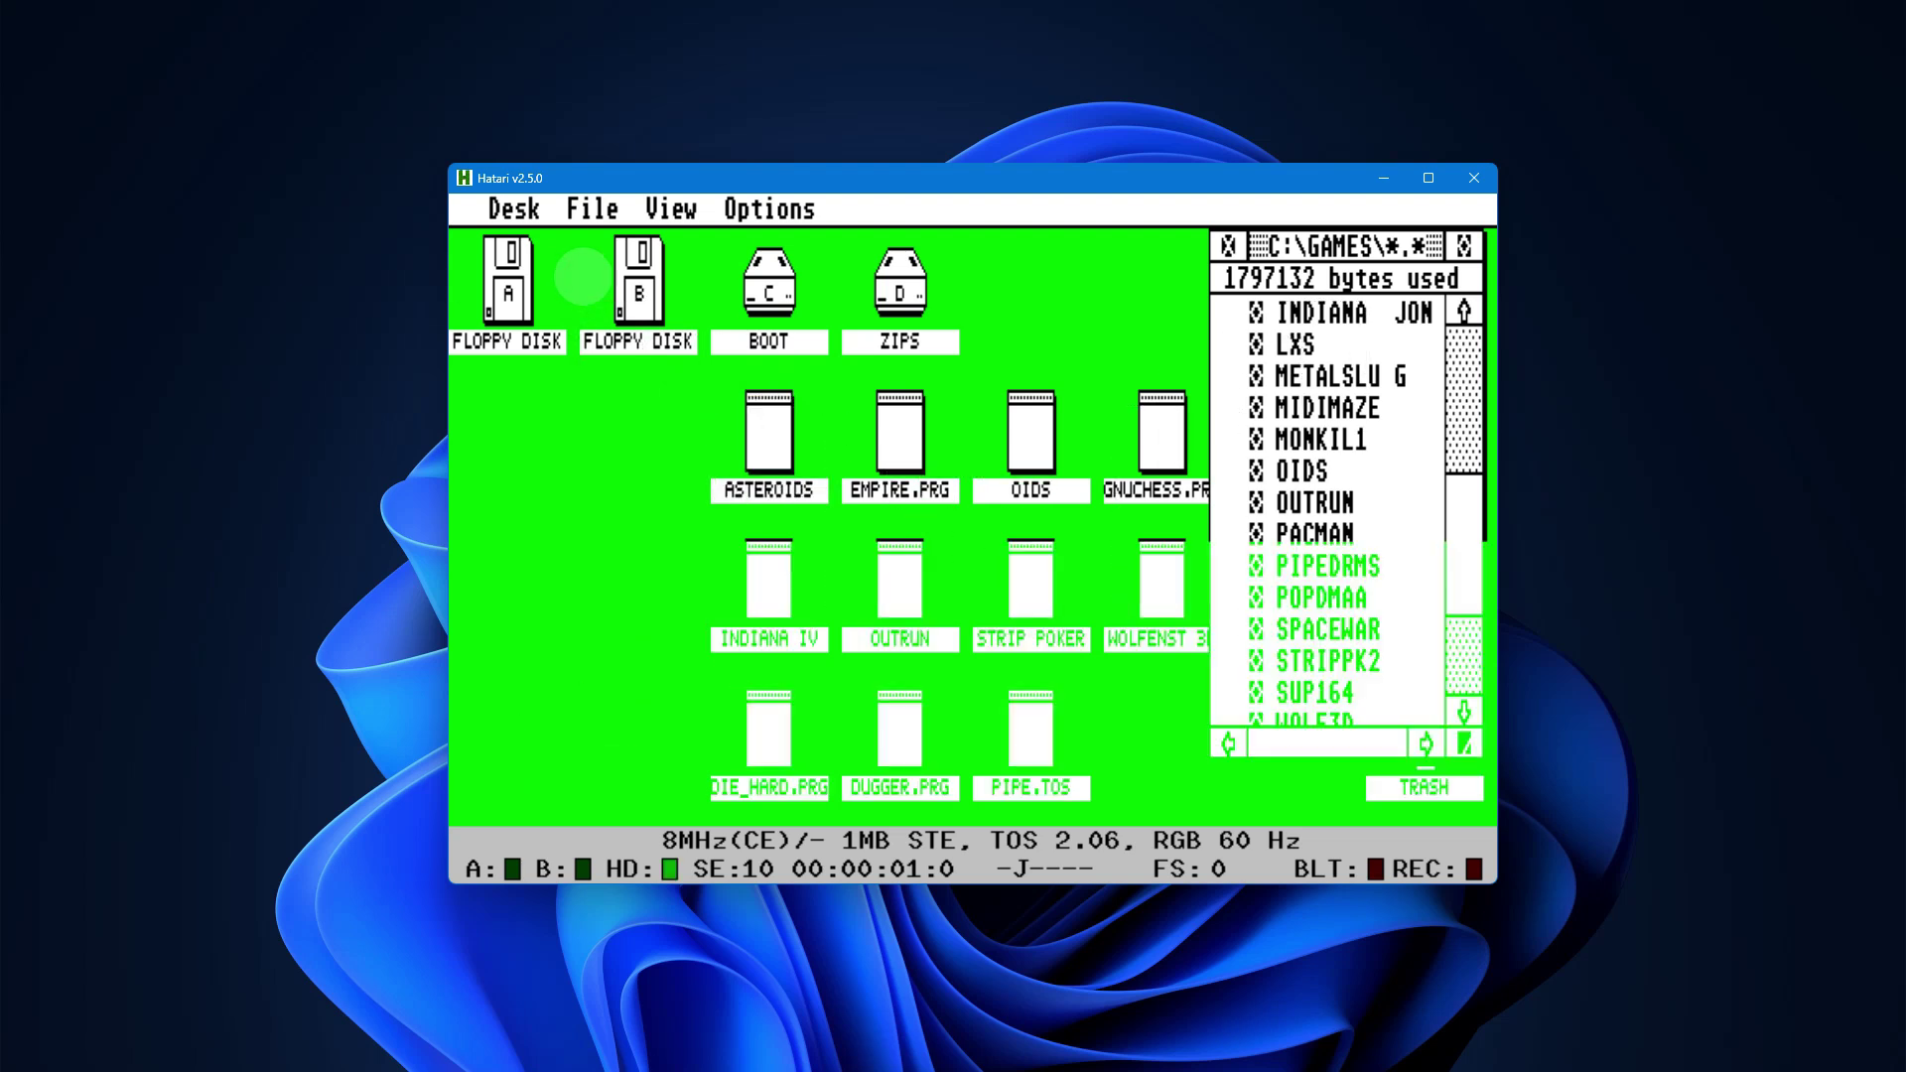
click(975, 596)
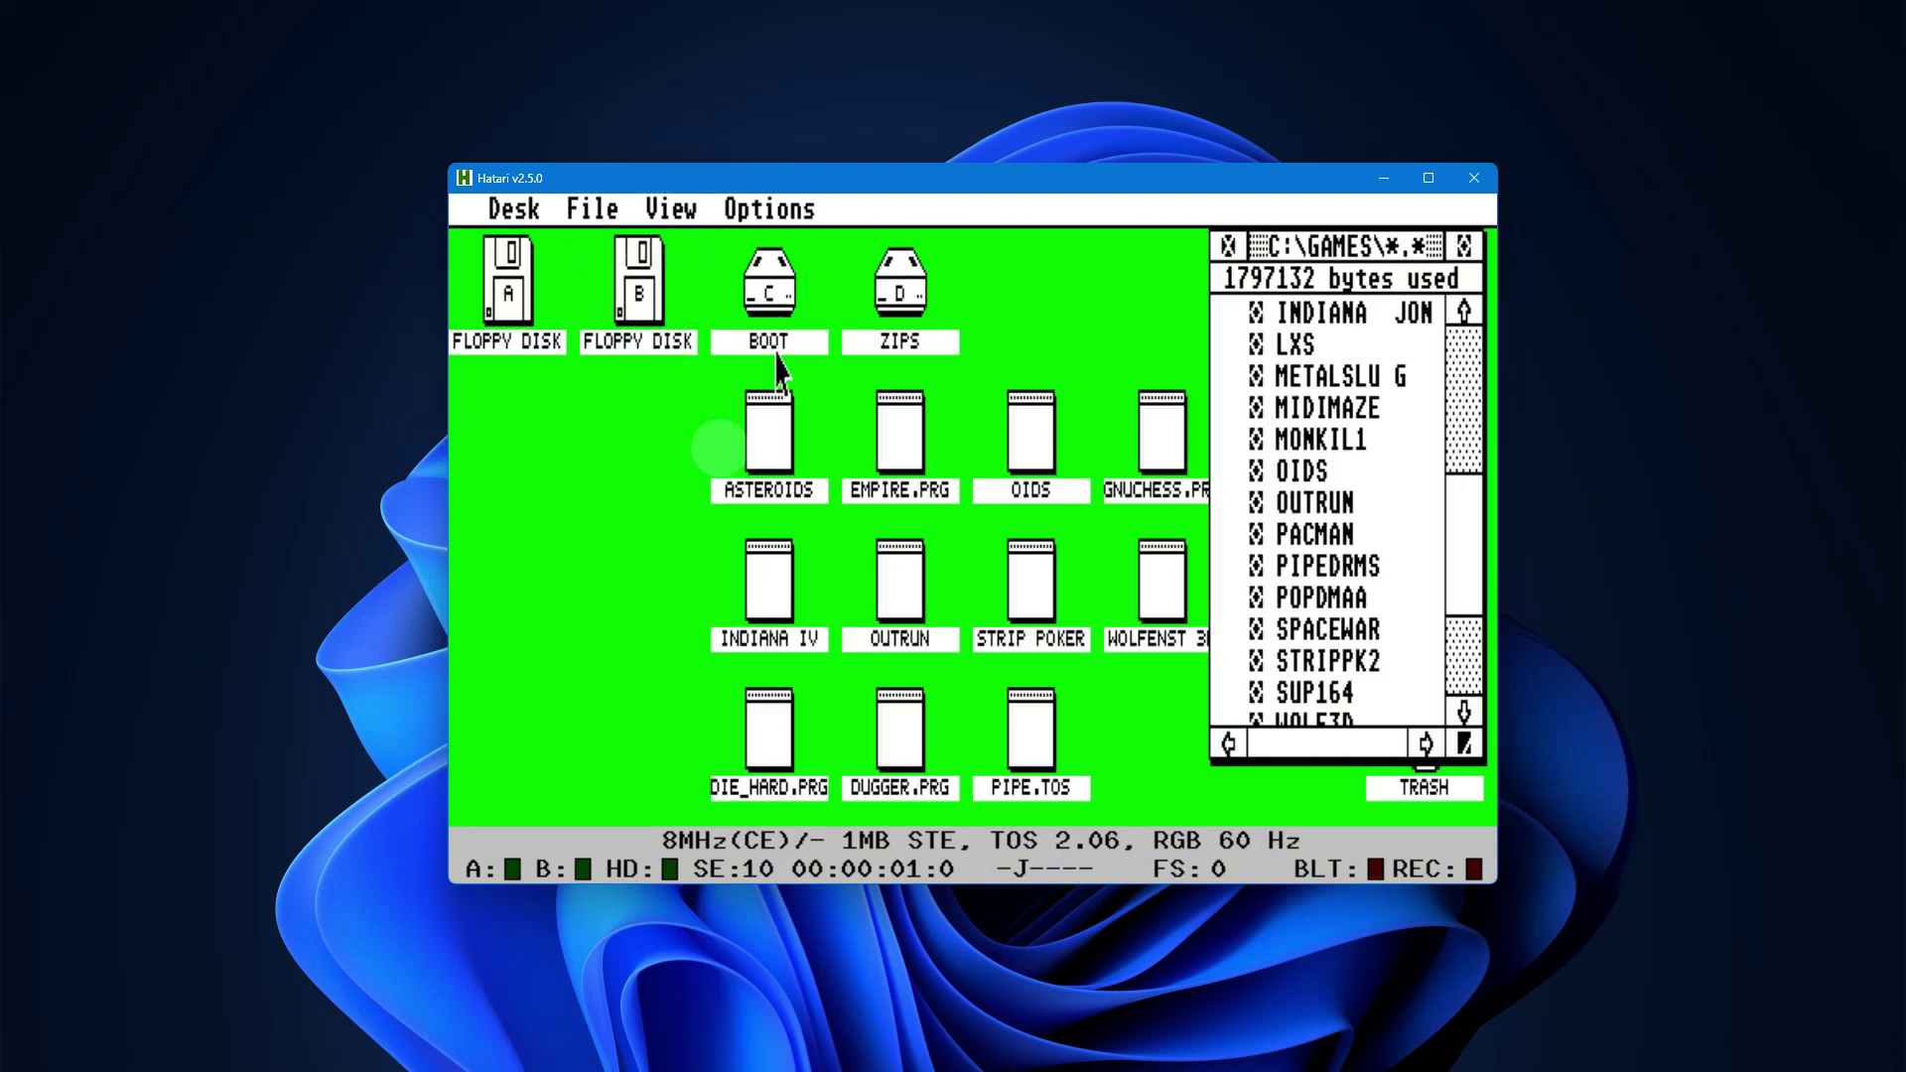
Step: Set the emulated desktop's screen resolution to ST Low in the preferences
mouse_move(769, 208)
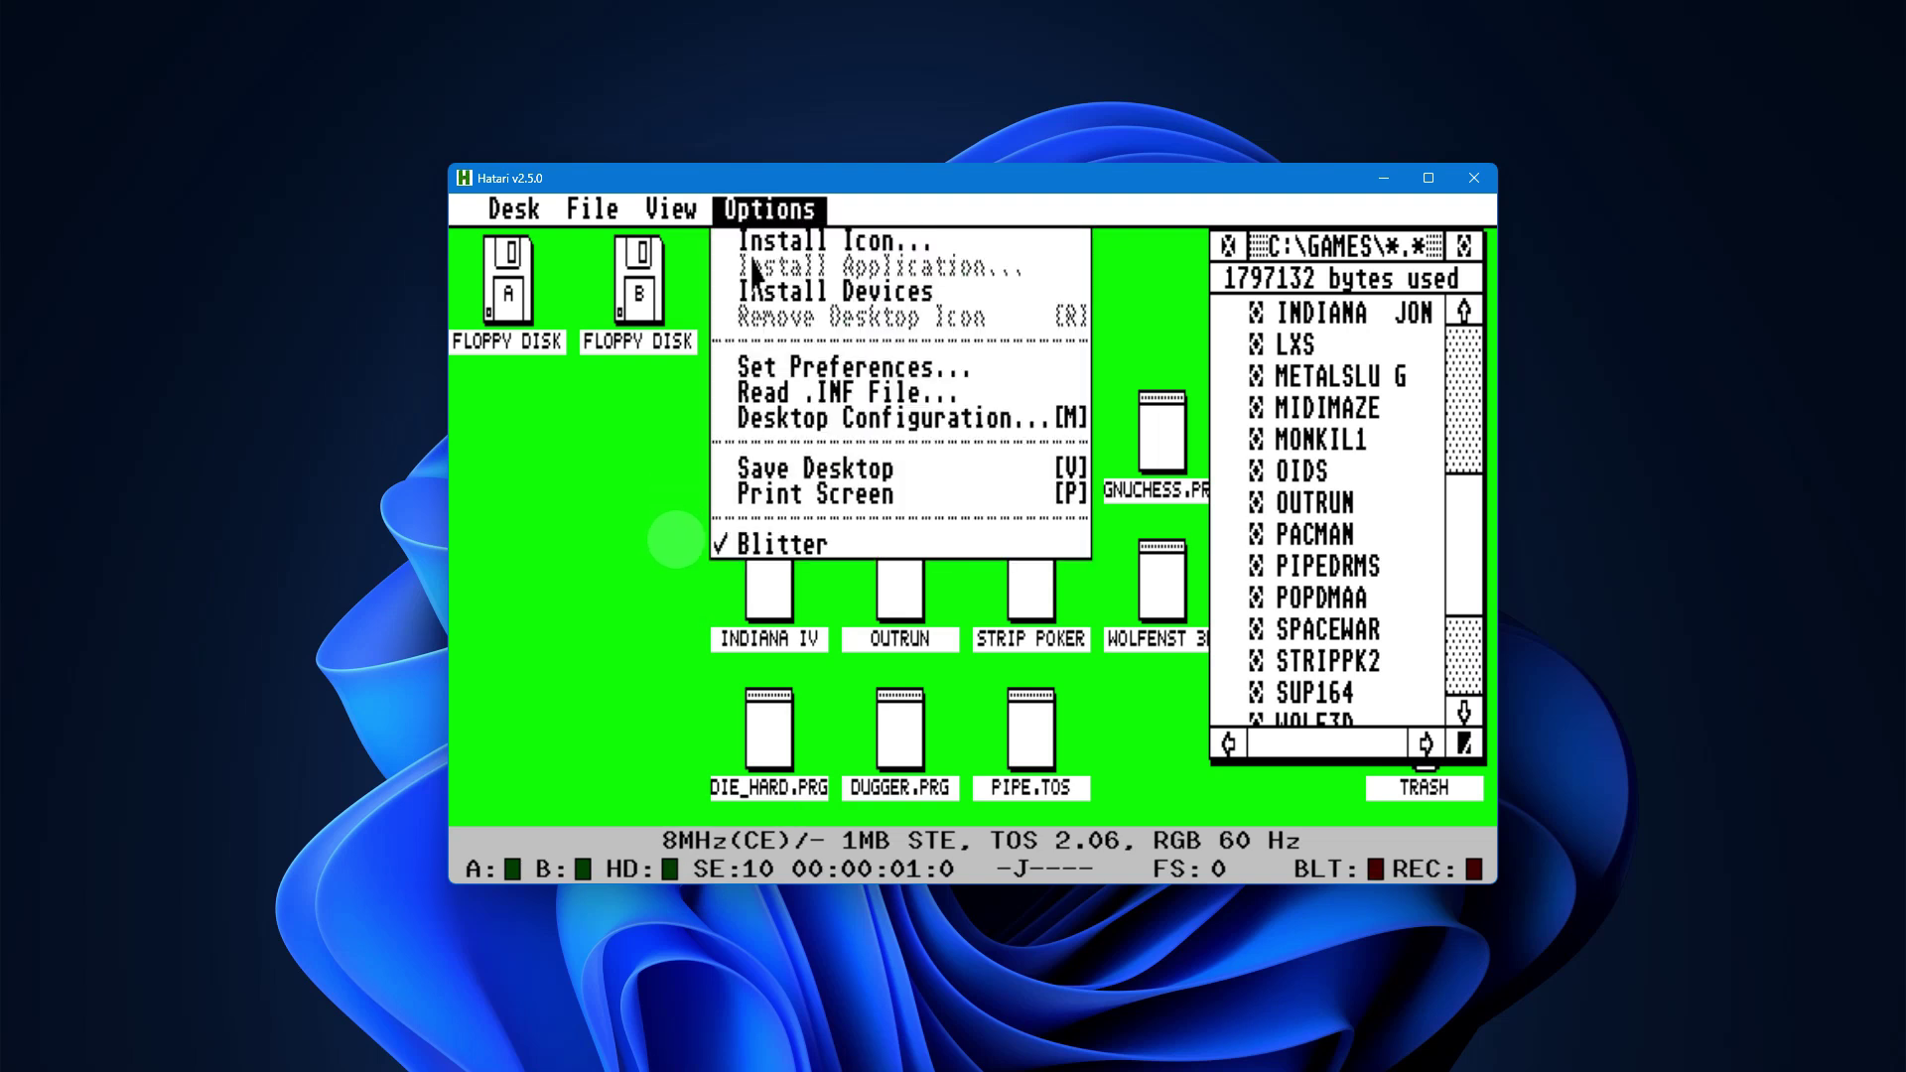
click(759, 370)
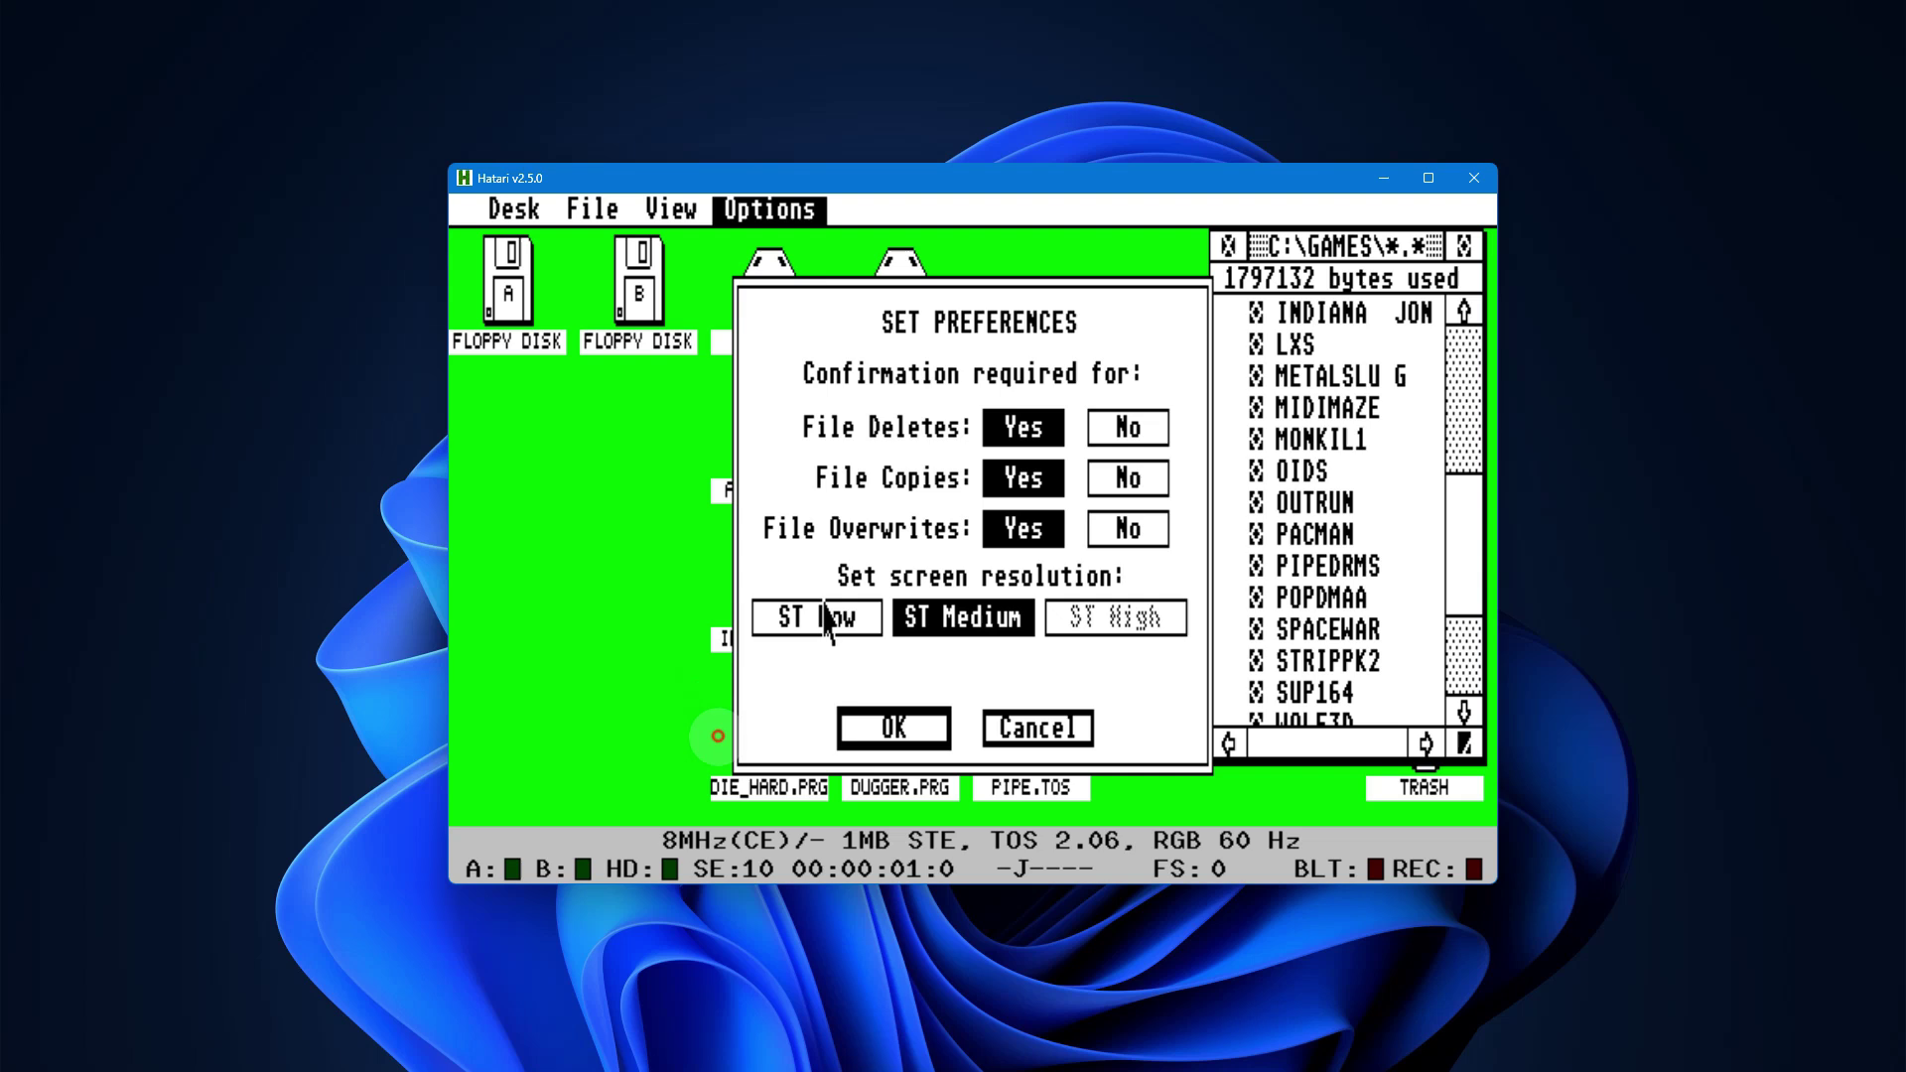
click(824, 620)
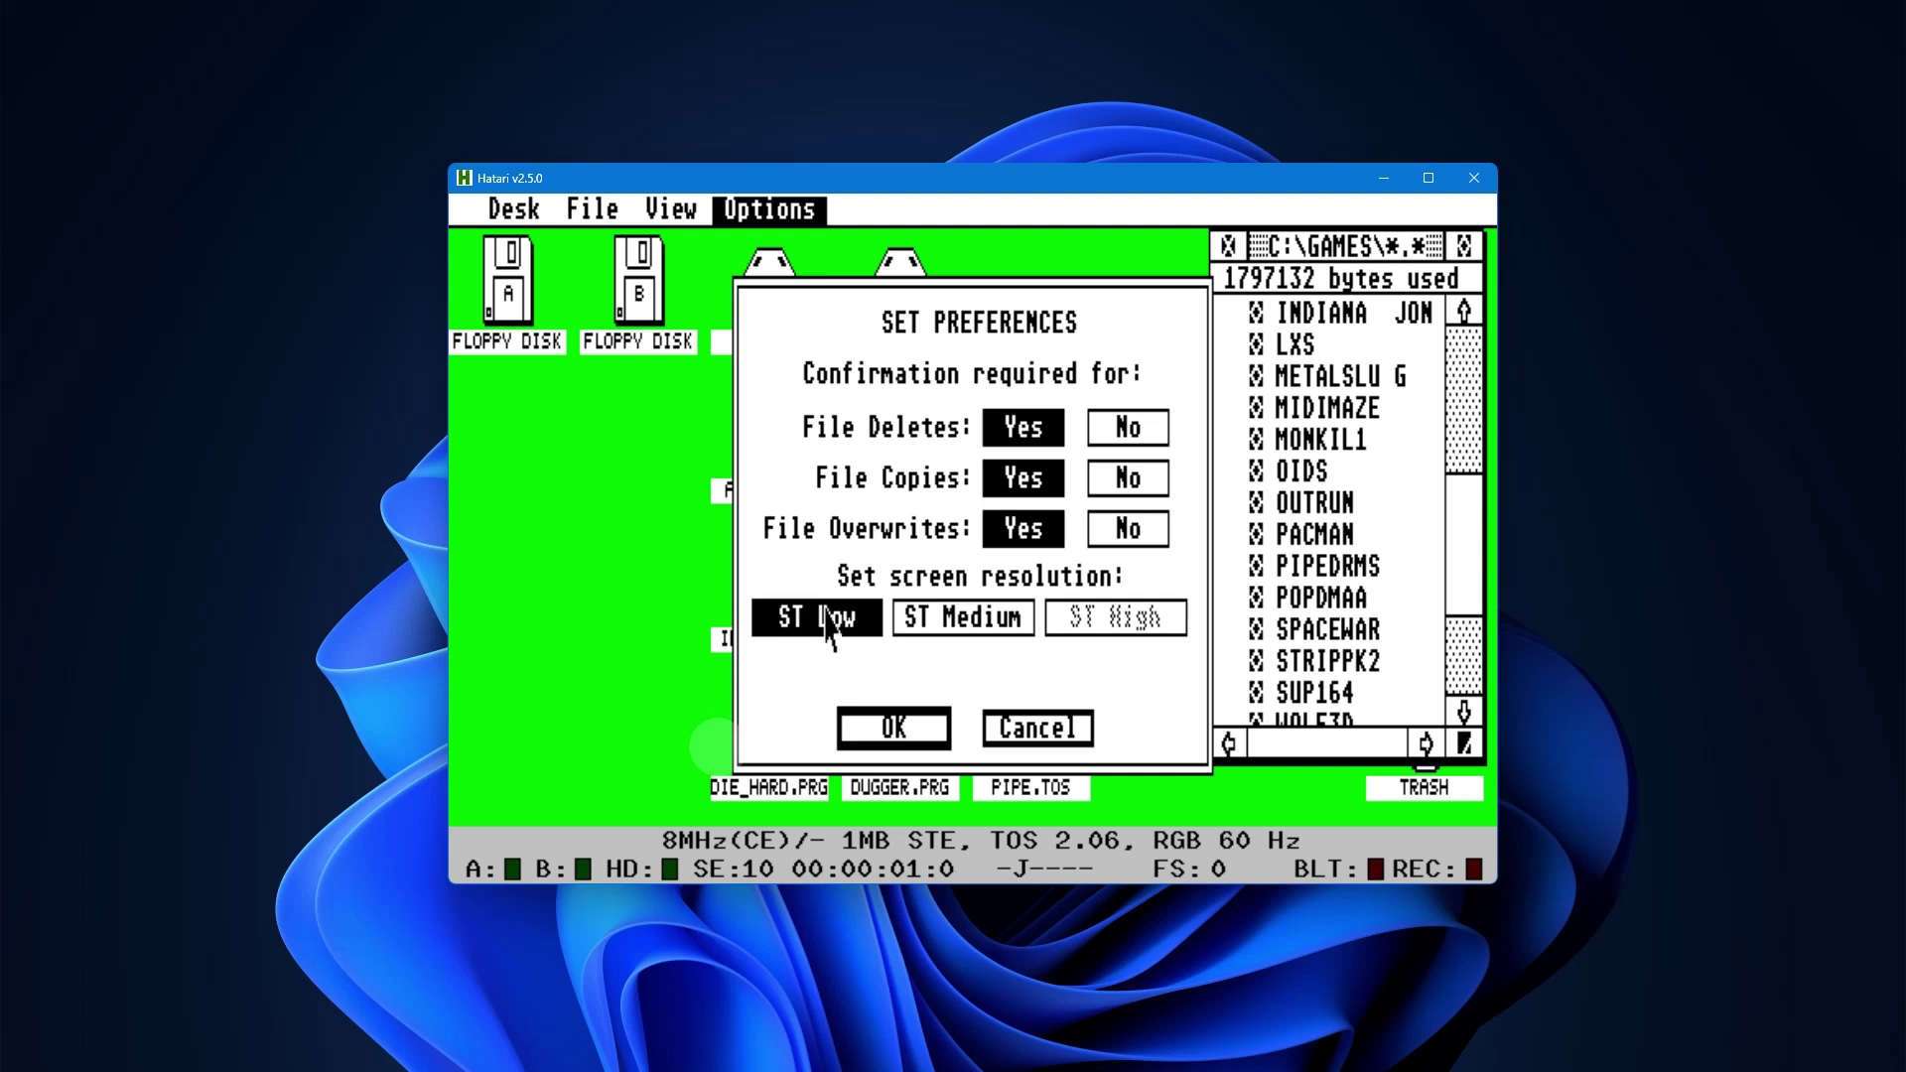
click(873, 733)
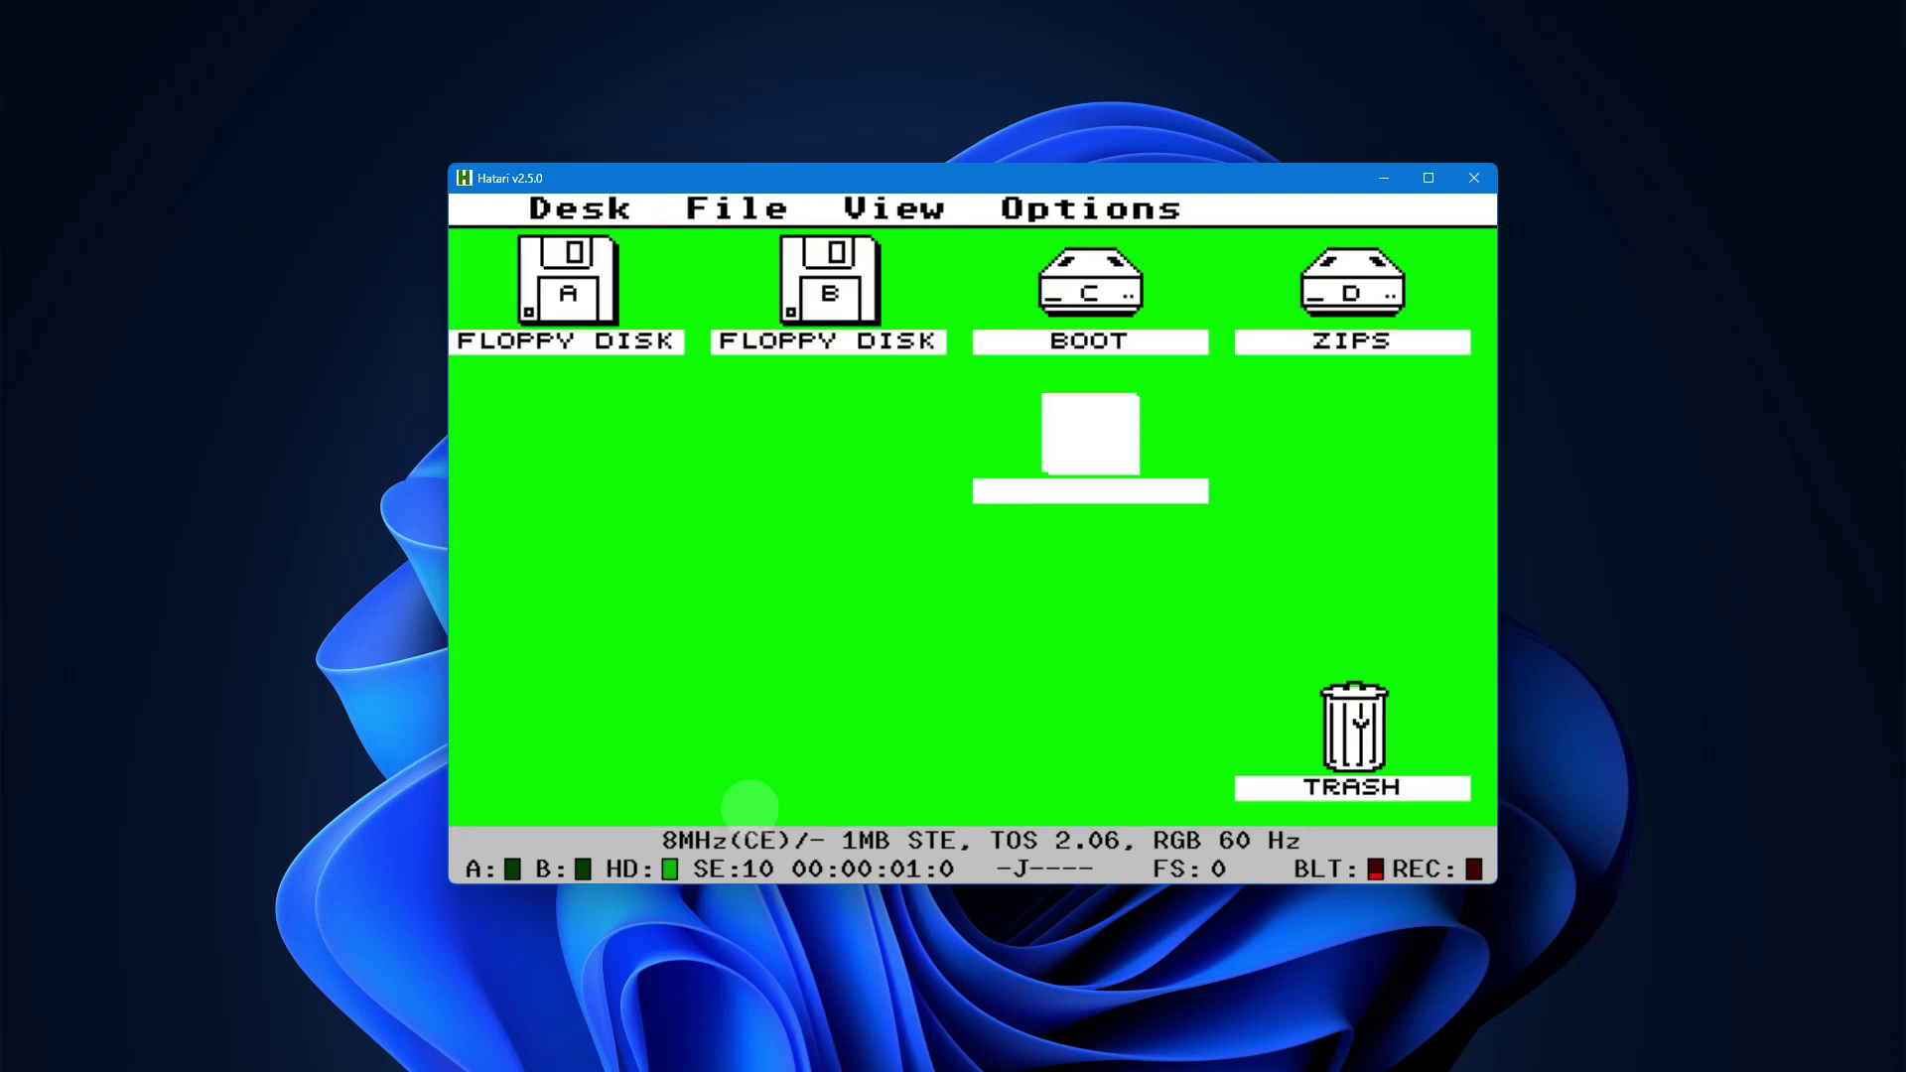
Step: Launch ASTEROIDS from the desktop, start a one-player game and test turning and firing the ship
click(1069, 485)
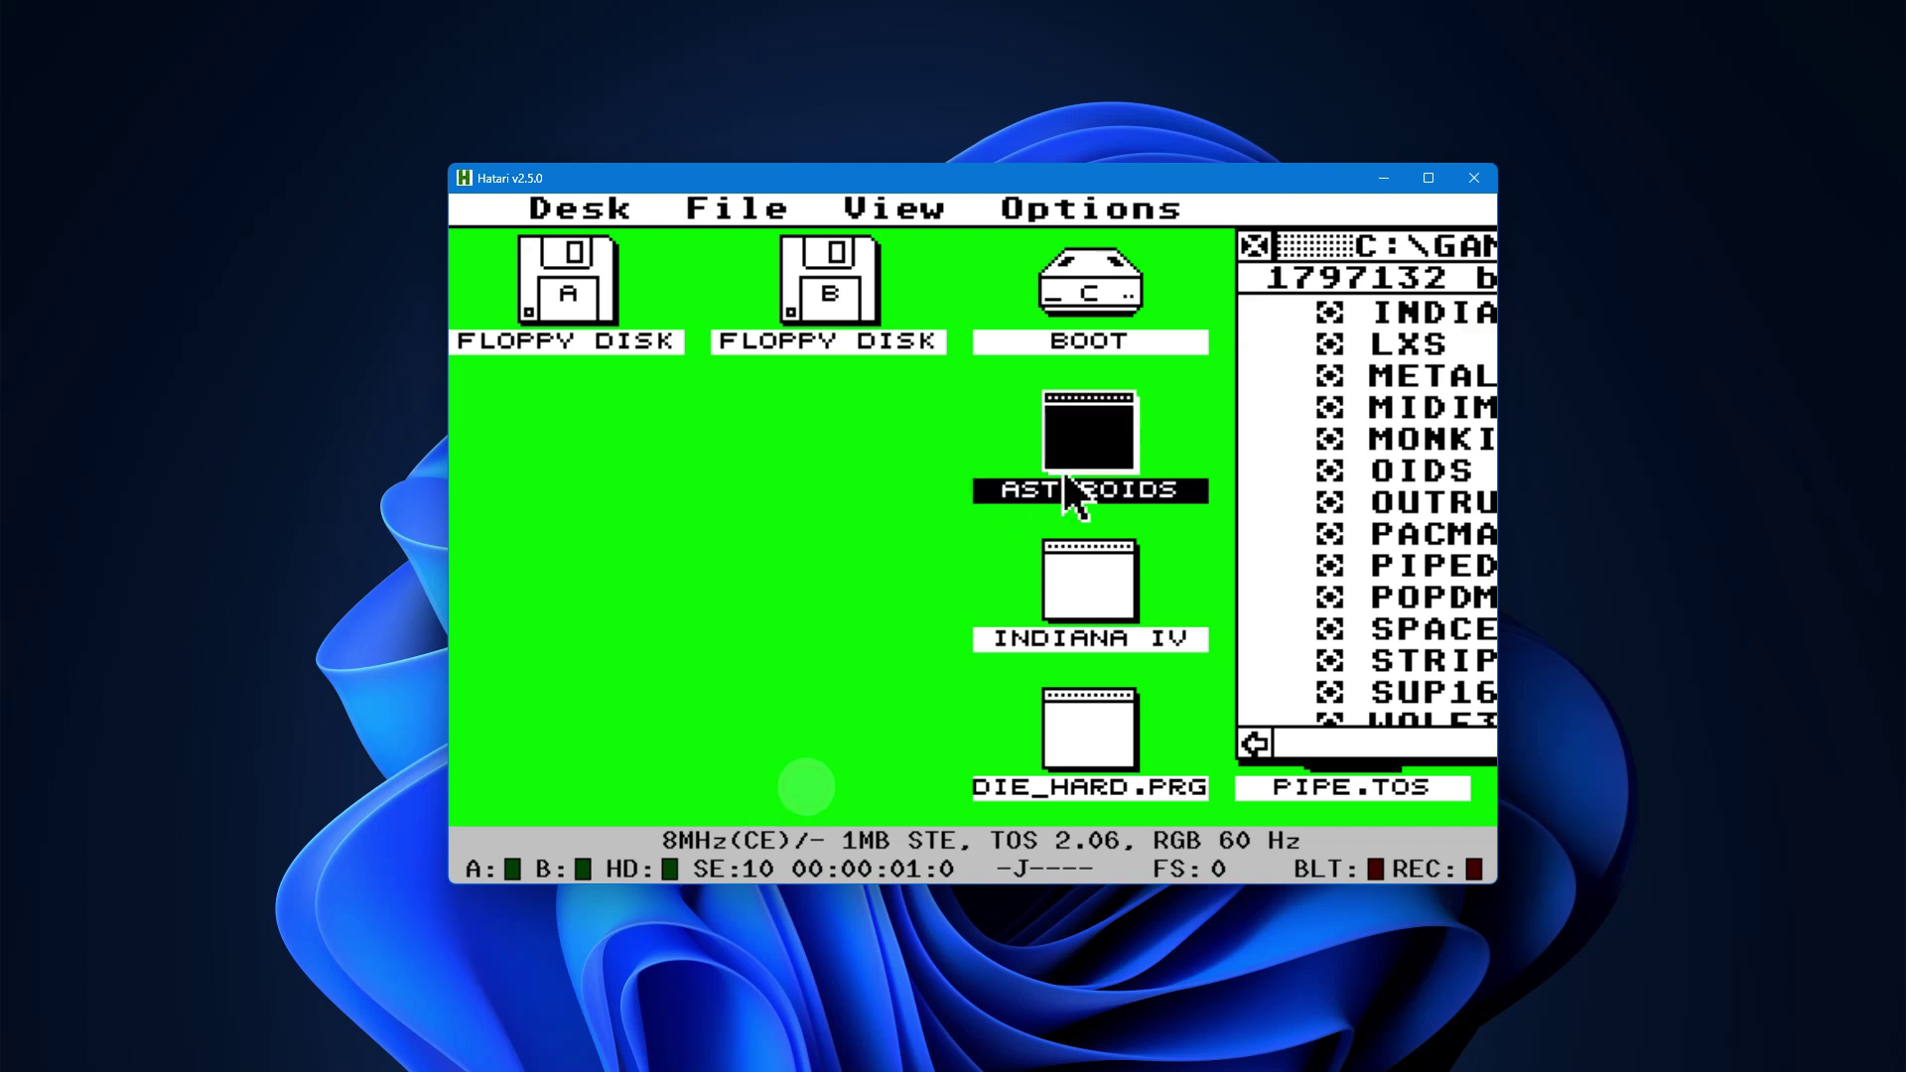
double_click(1066, 487)
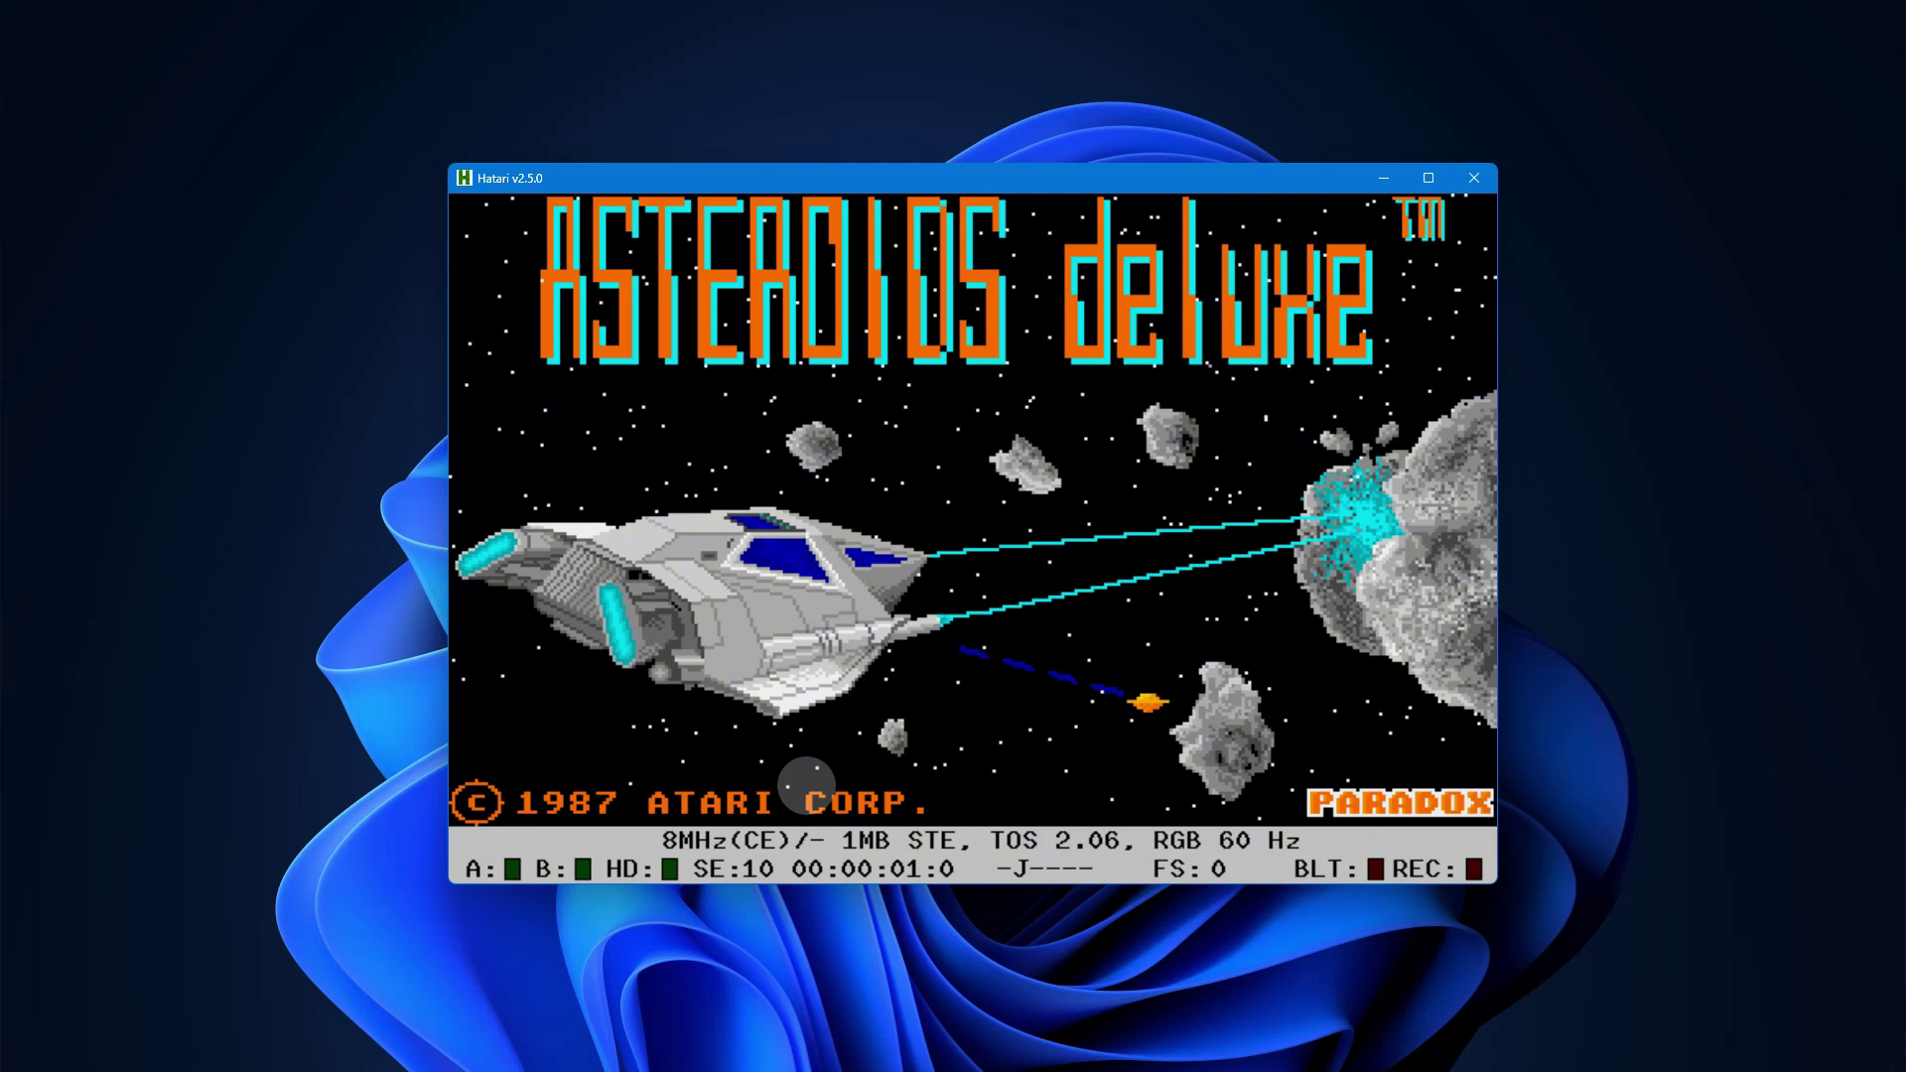
key(F1)
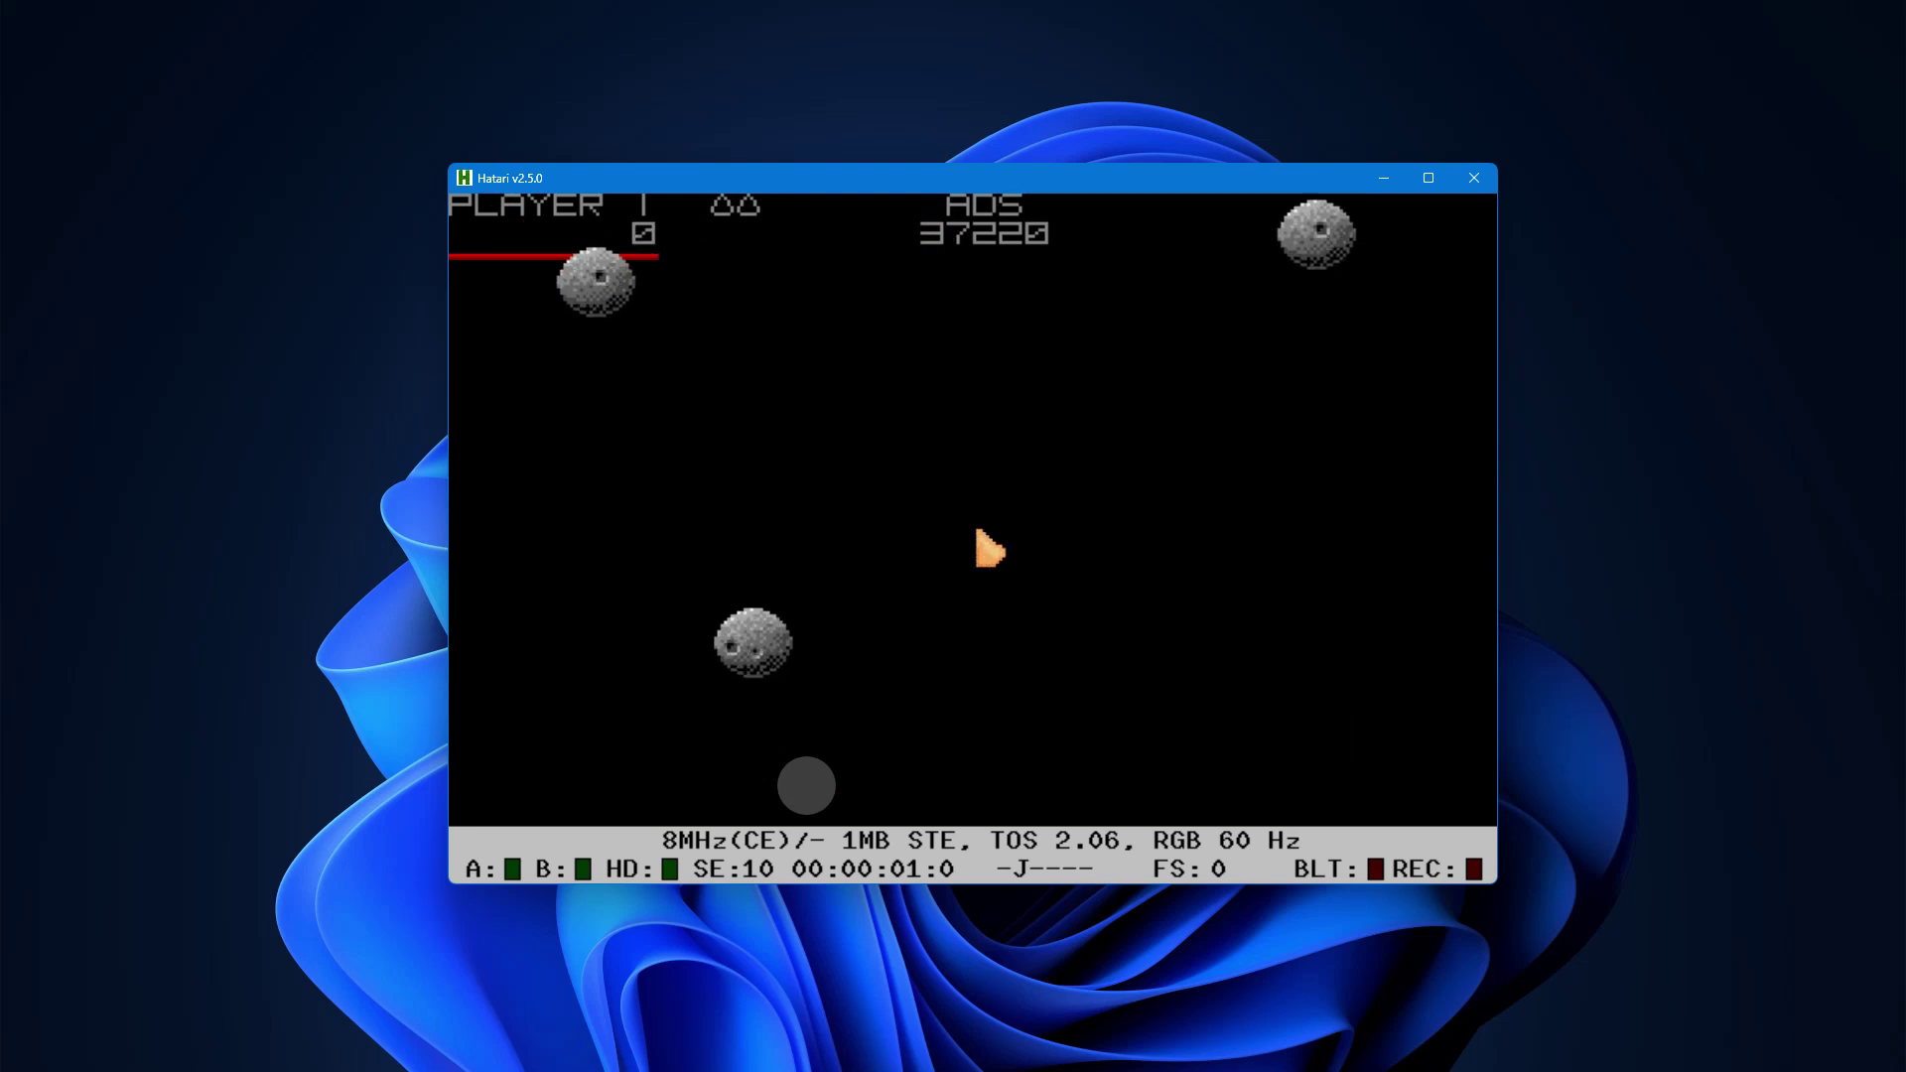
key(Right)
key(ctrl)
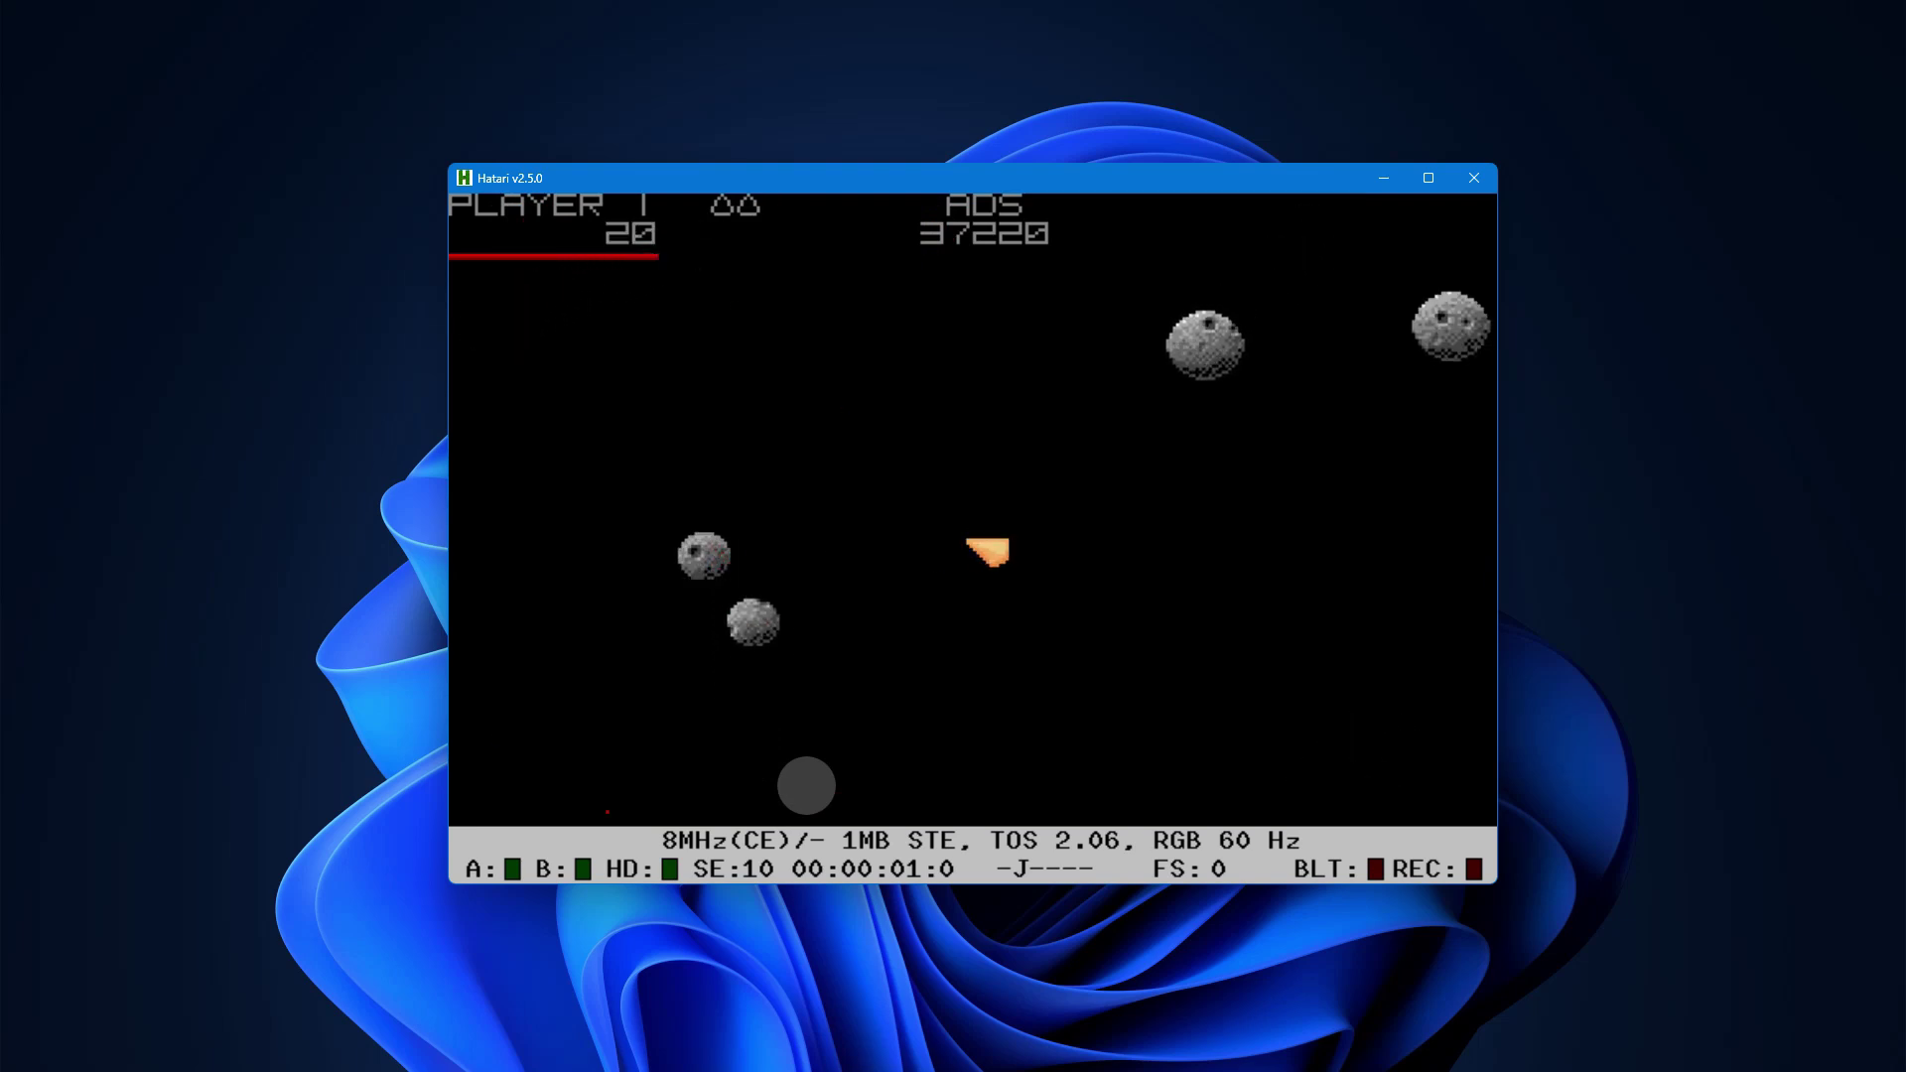
key(Left)
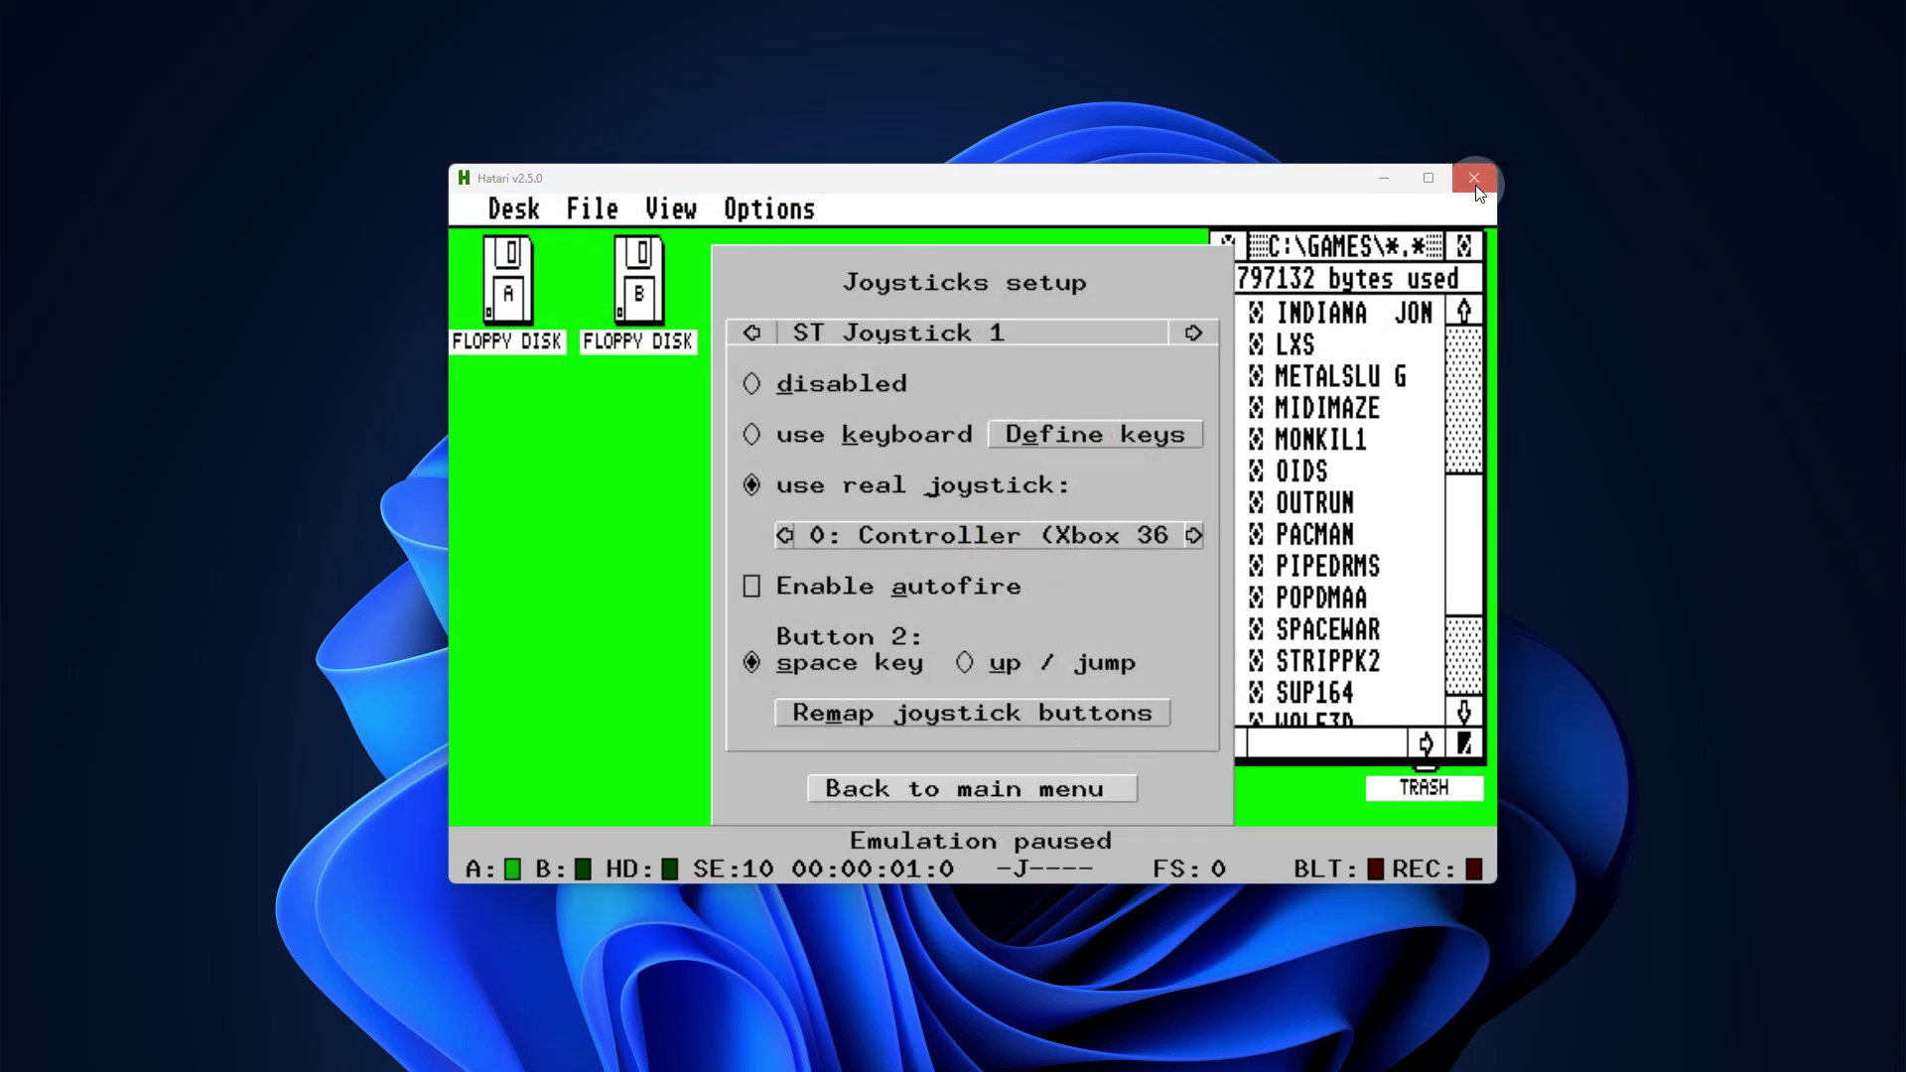
Step: Close Hatari and launch a Steem medium-resolution games configuration from the Atari group of pinned apps
click(1475, 181)
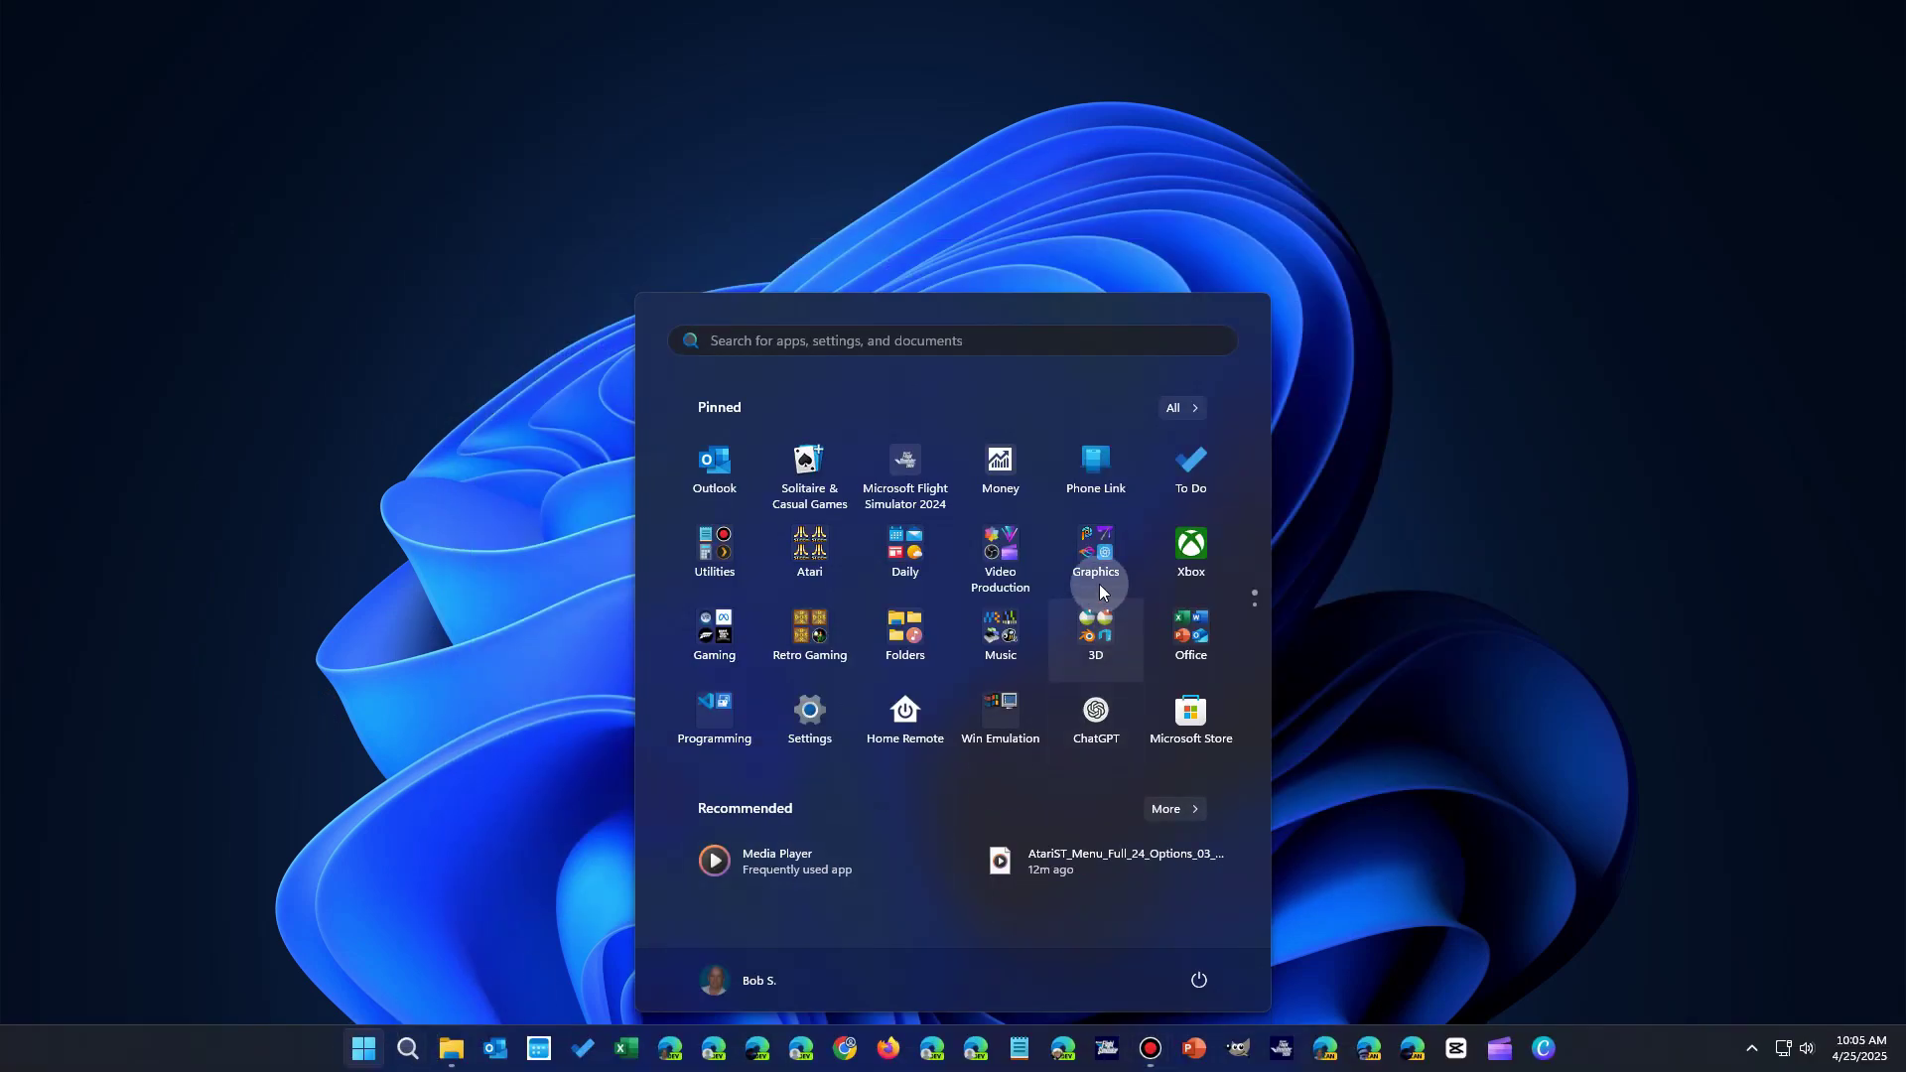
click(810, 551)
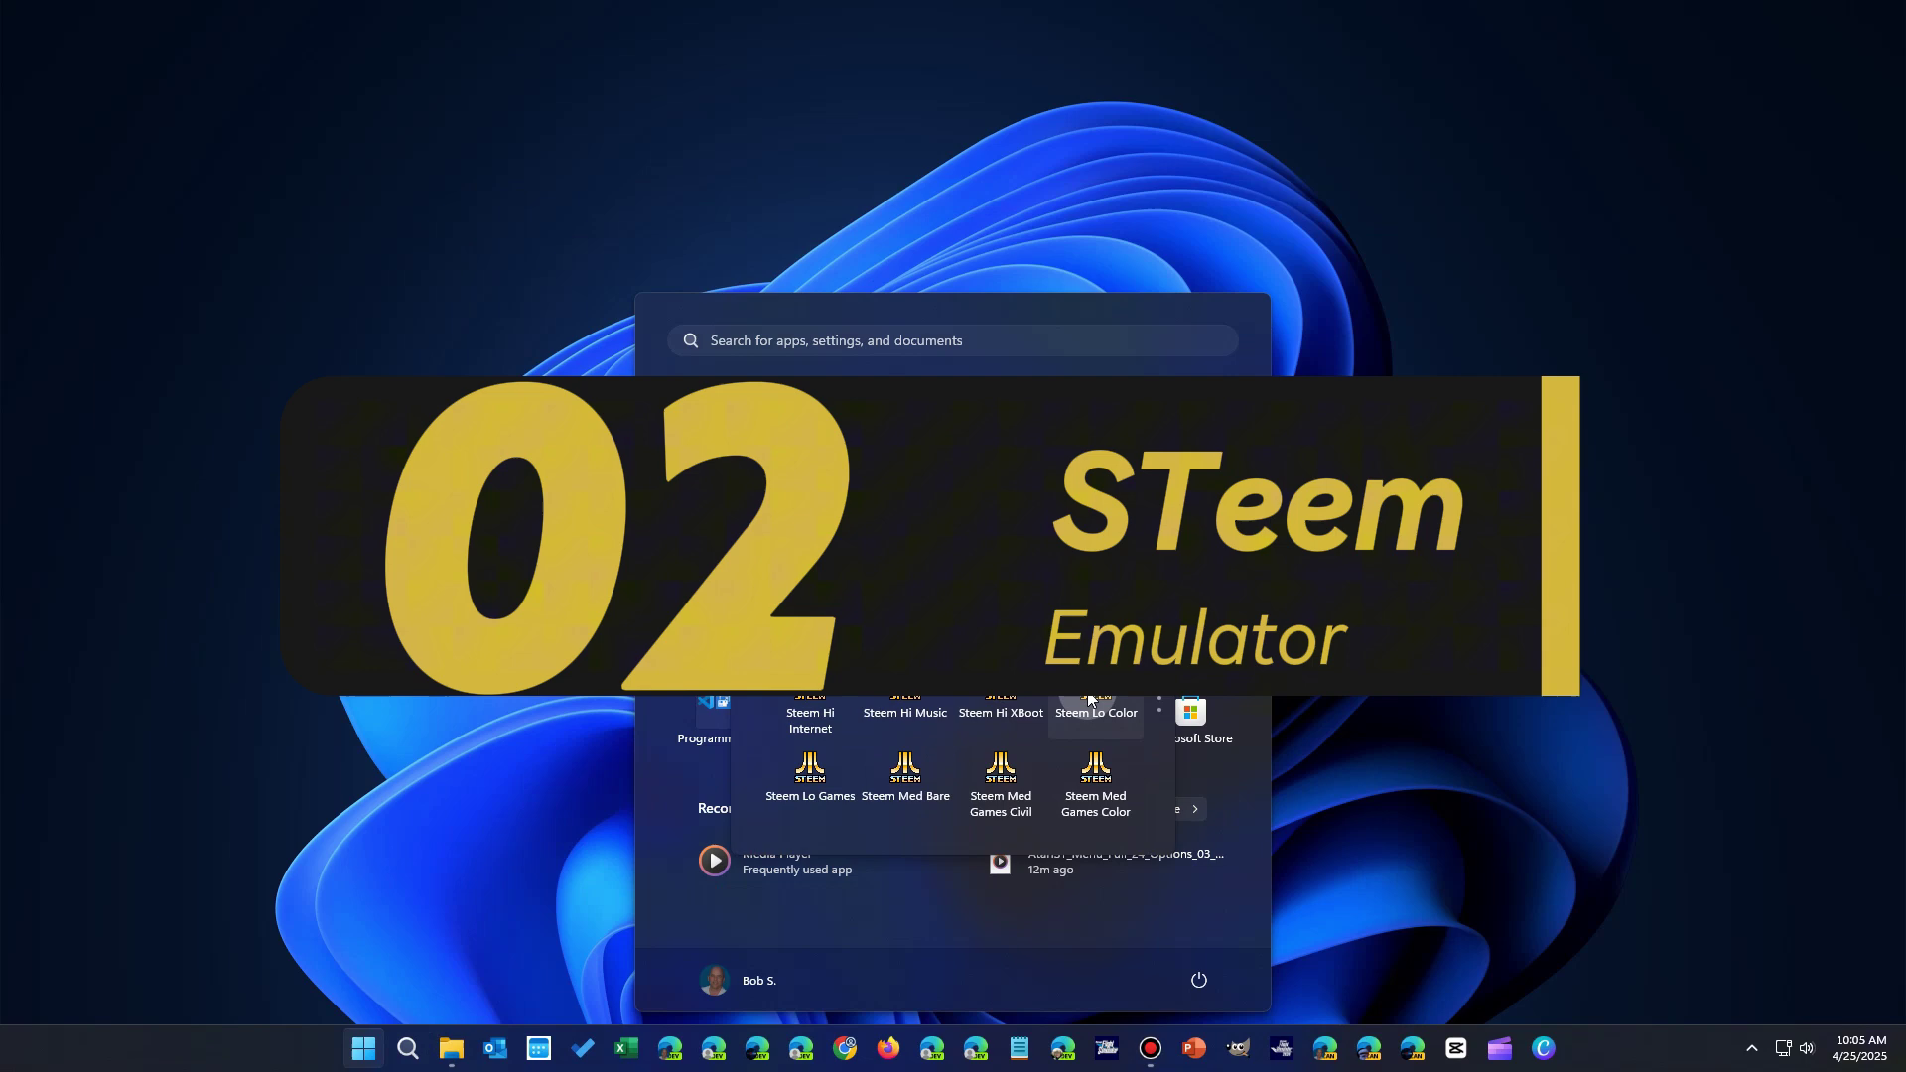
click(1096, 770)
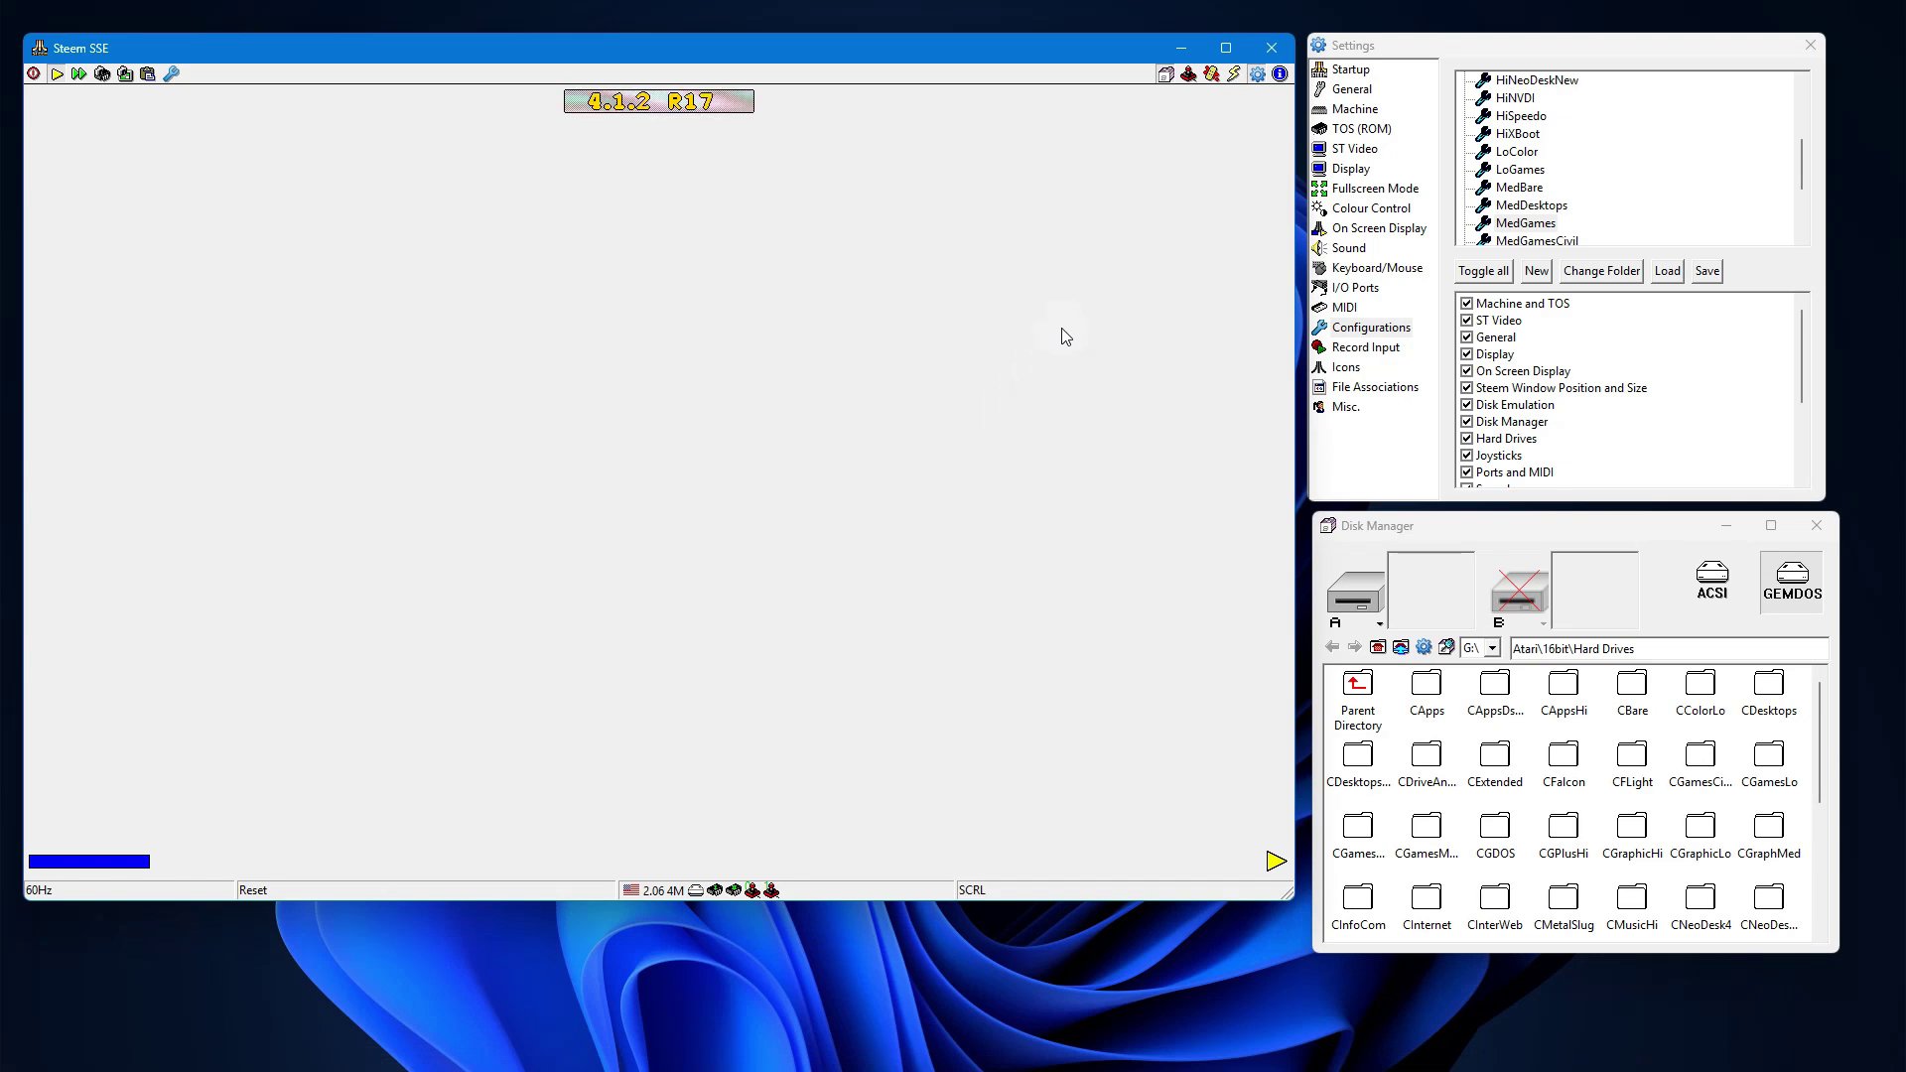
Step: Open the joystick settings and assign J1 X - to the first of Port 1's two upper direction slots
click(1189, 76)
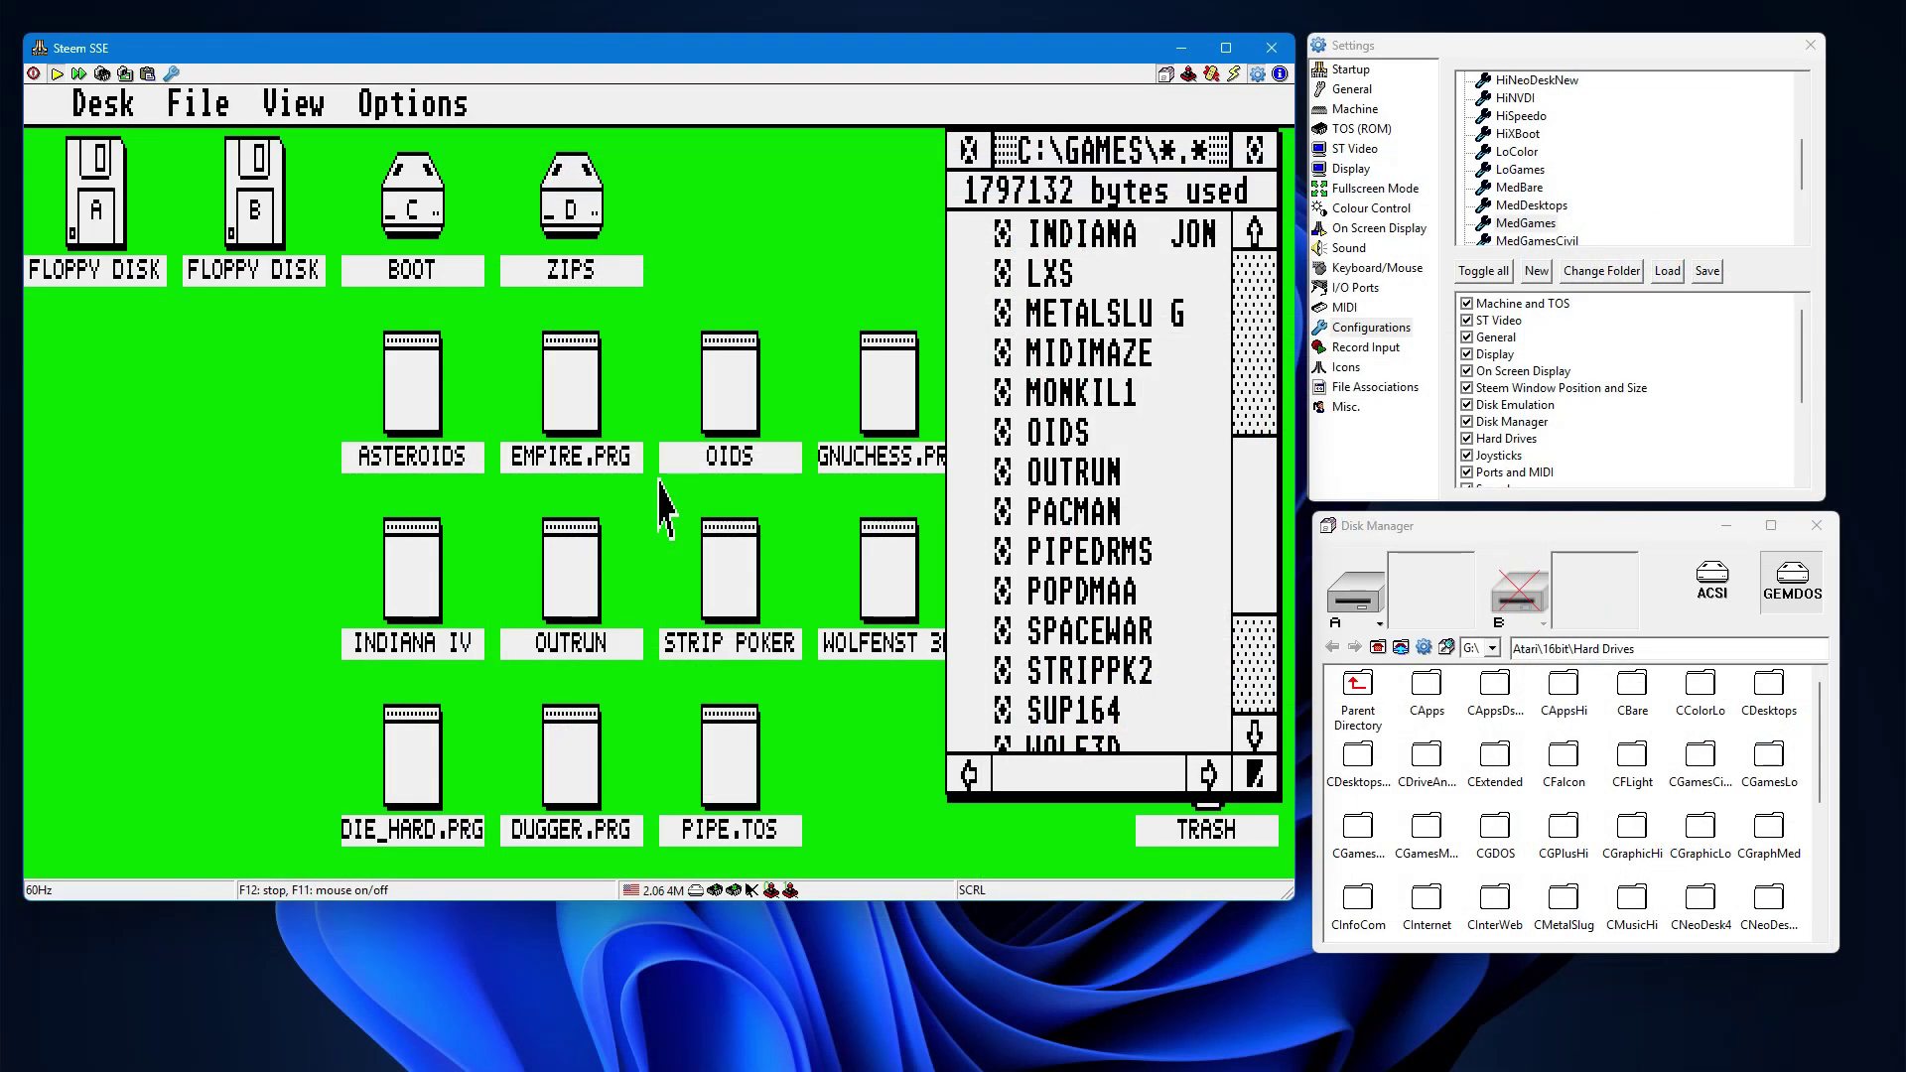
click(1188, 81)
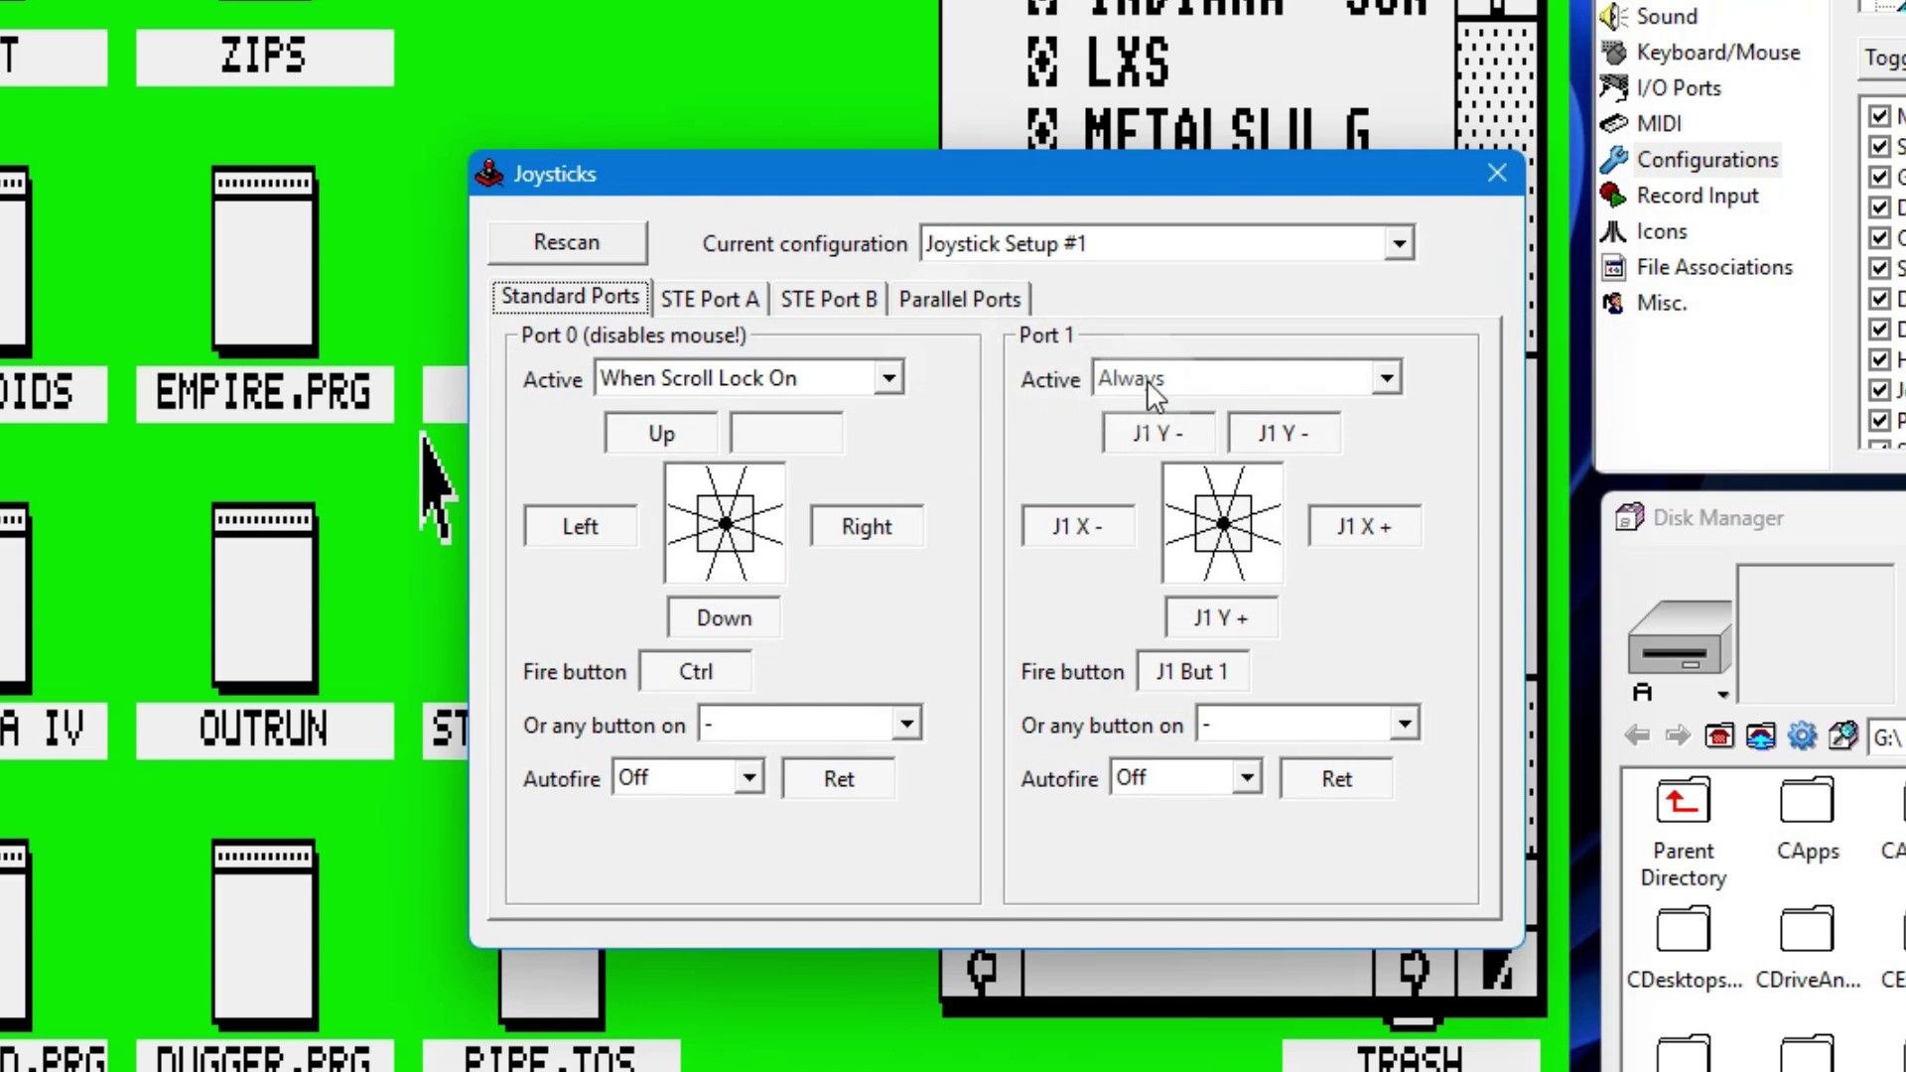
click(1143, 434)
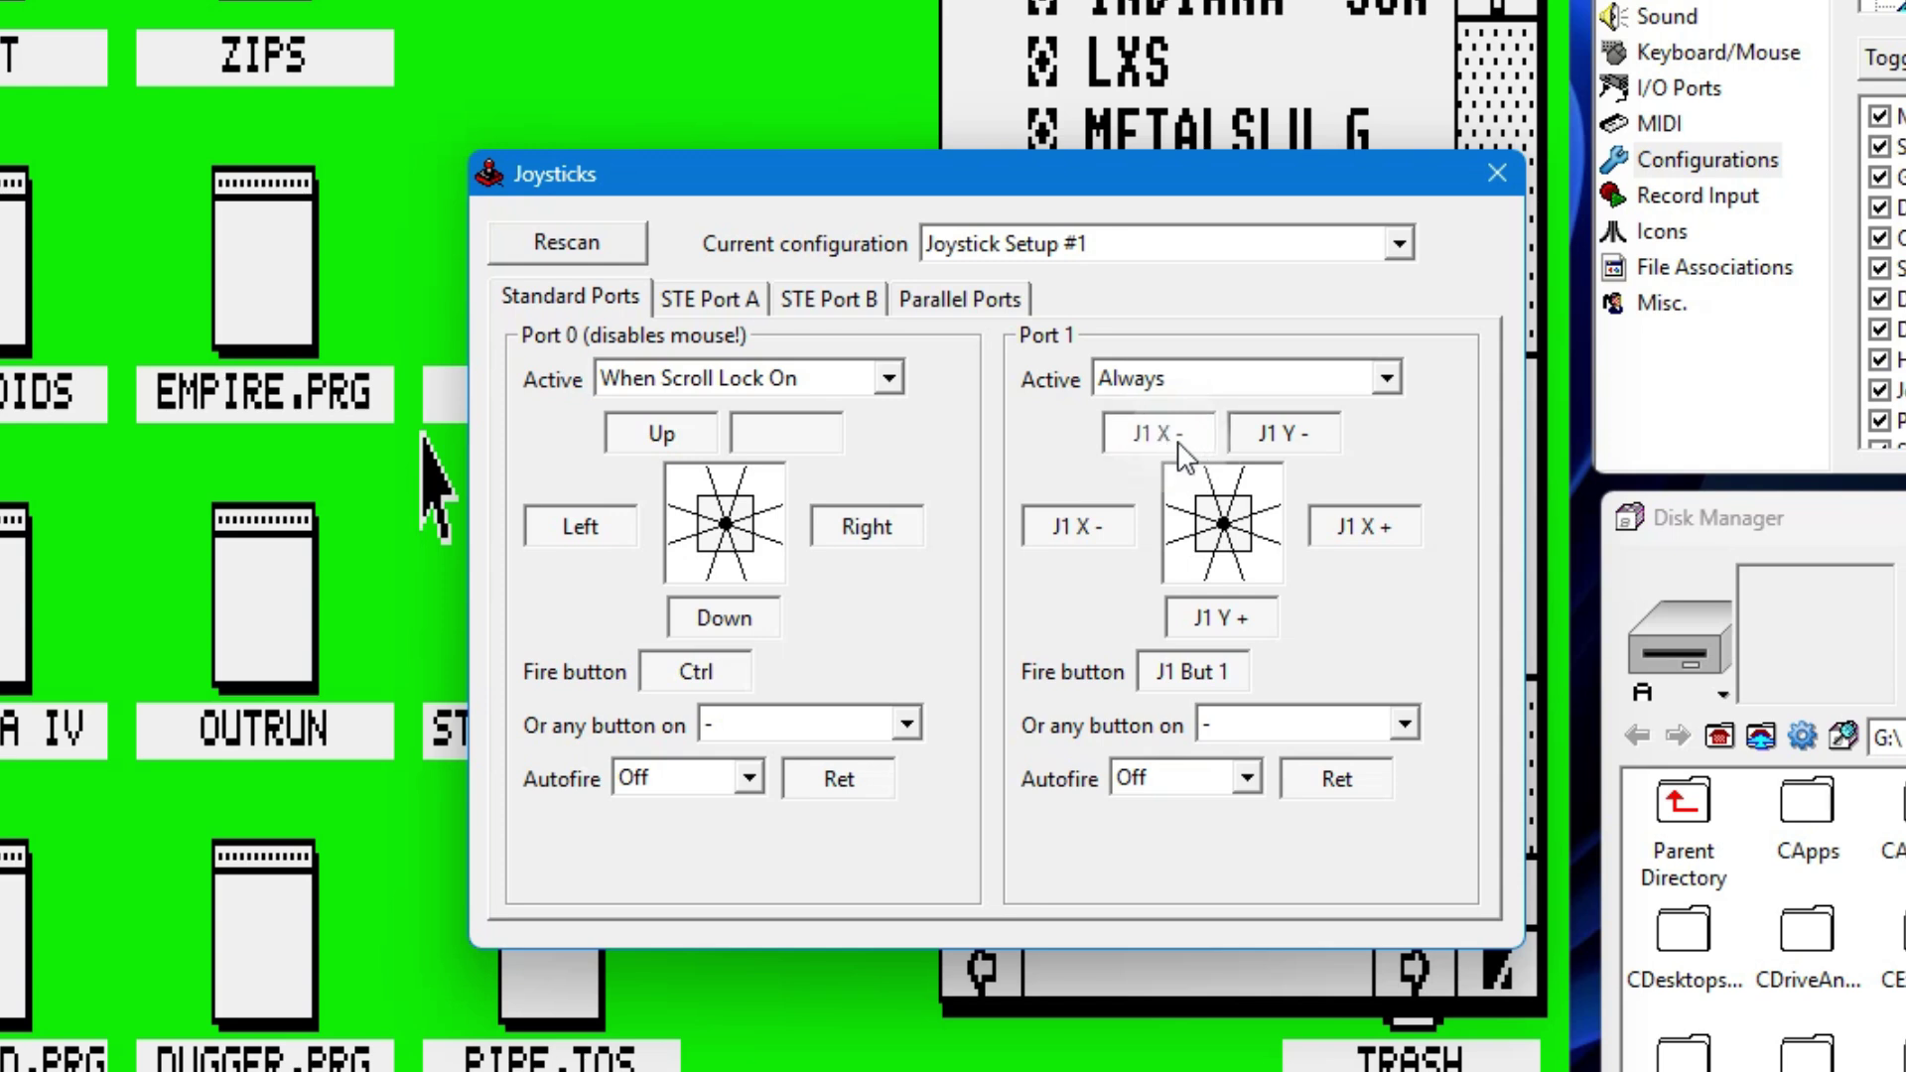
click(1178, 443)
Step: Map Port 1's left and right to J1 Hat 270 and J1 Hat 90, and return them to J1 X - and J1 X +
click(1085, 536)
click(1337, 531)
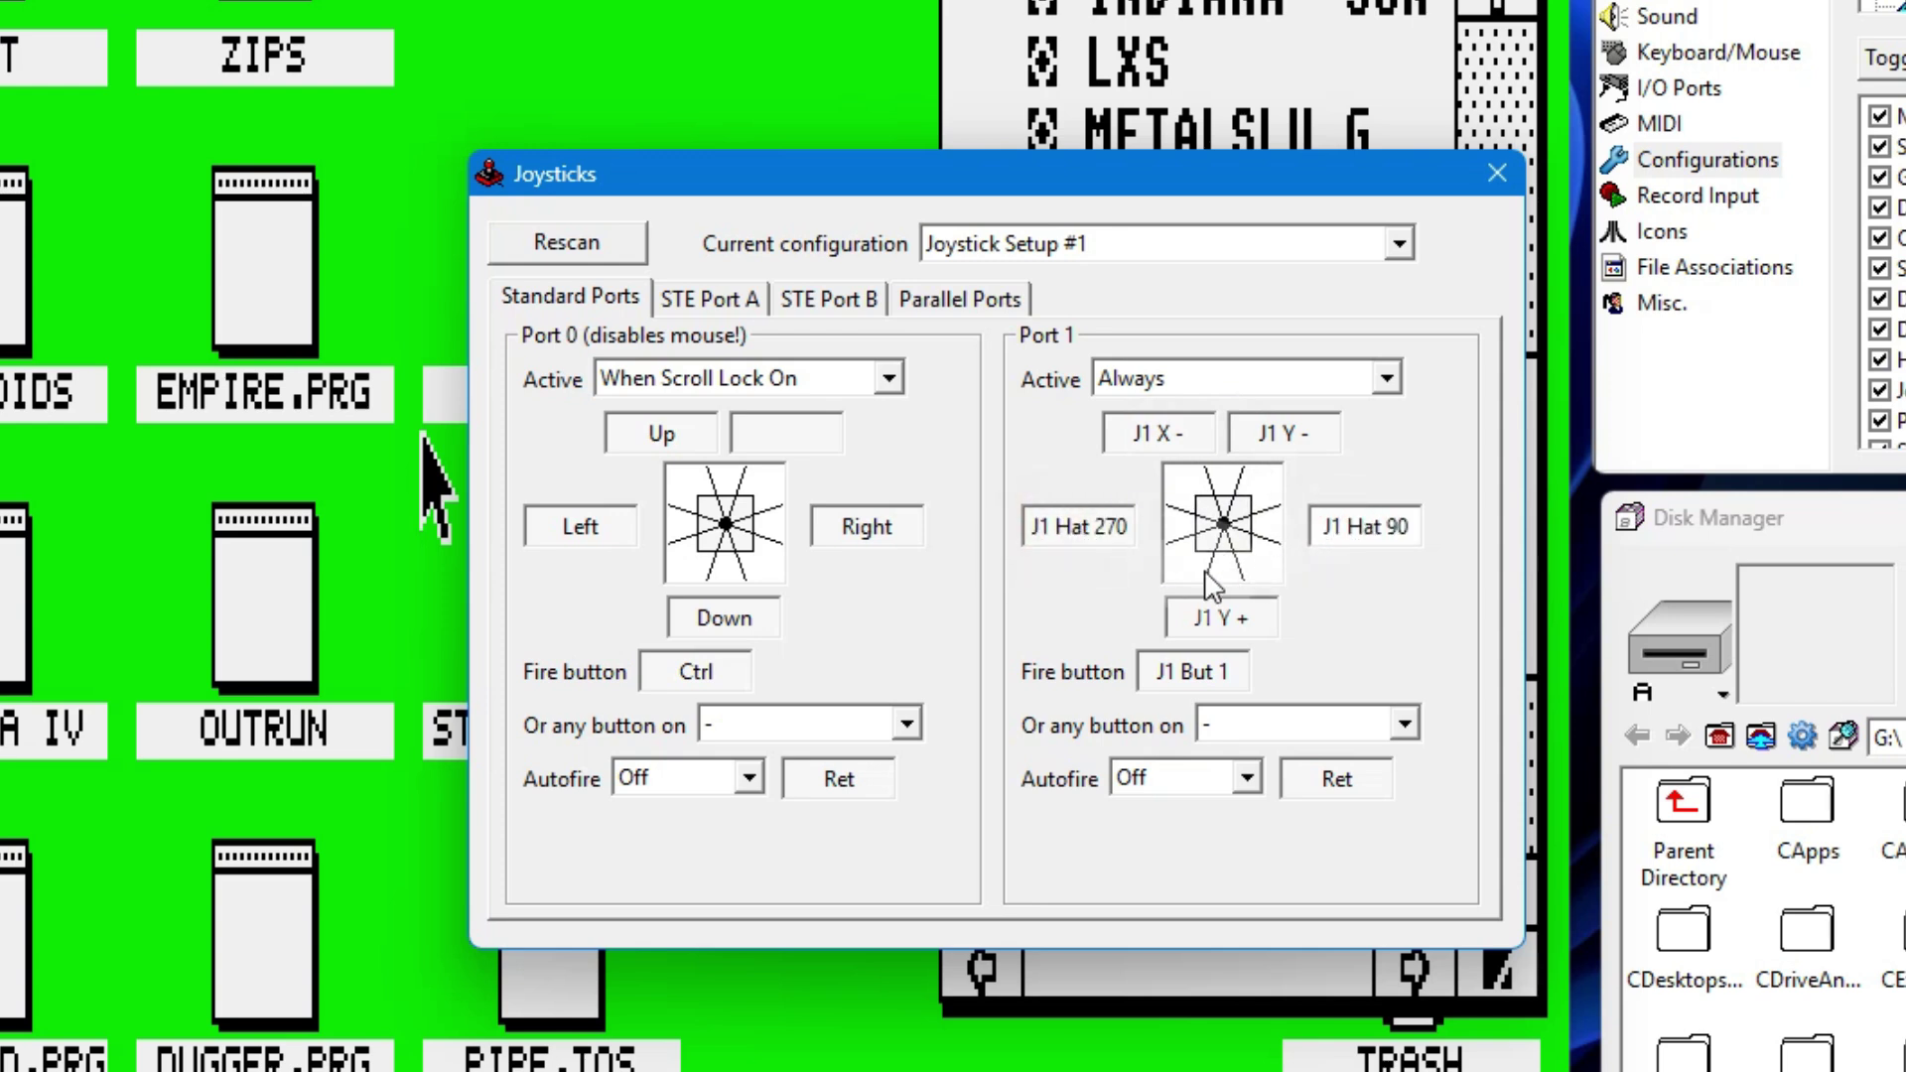
click(1206, 625)
click(1077, 528)
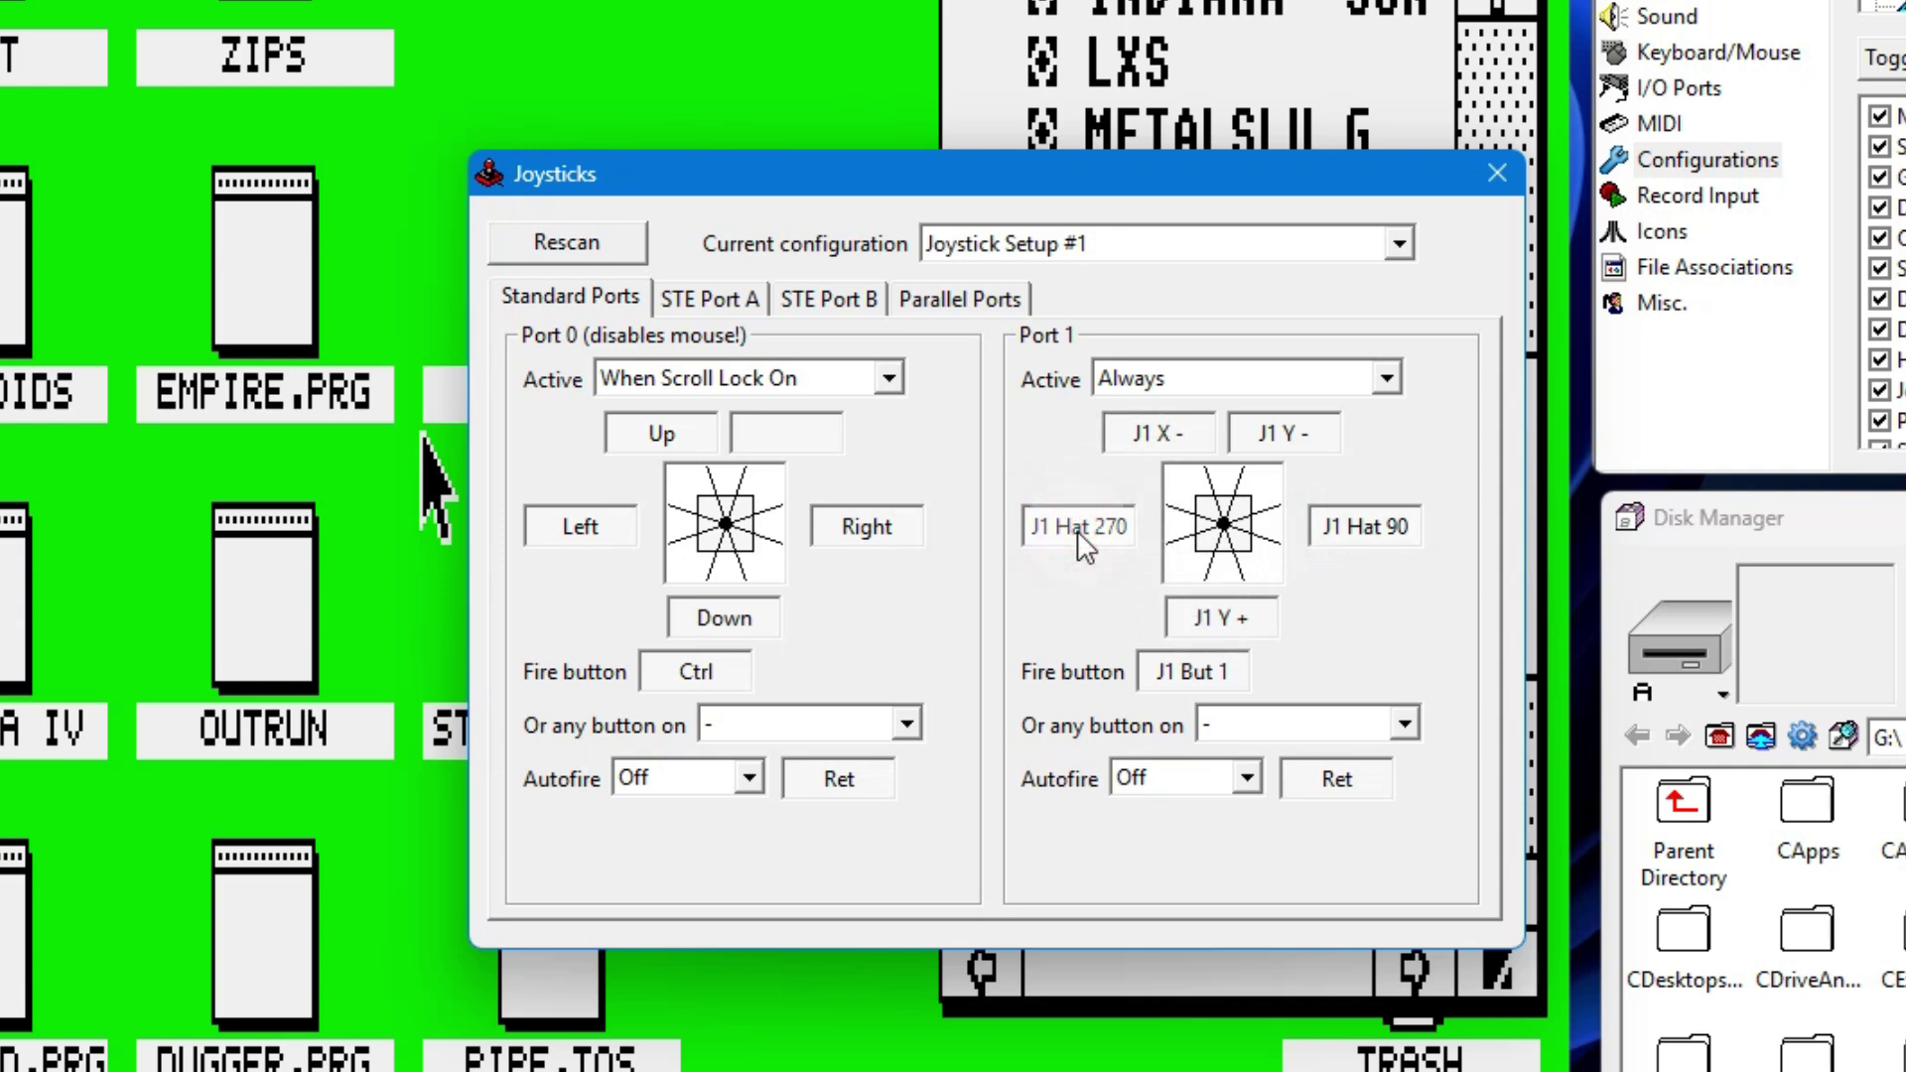
click(1332, 529)
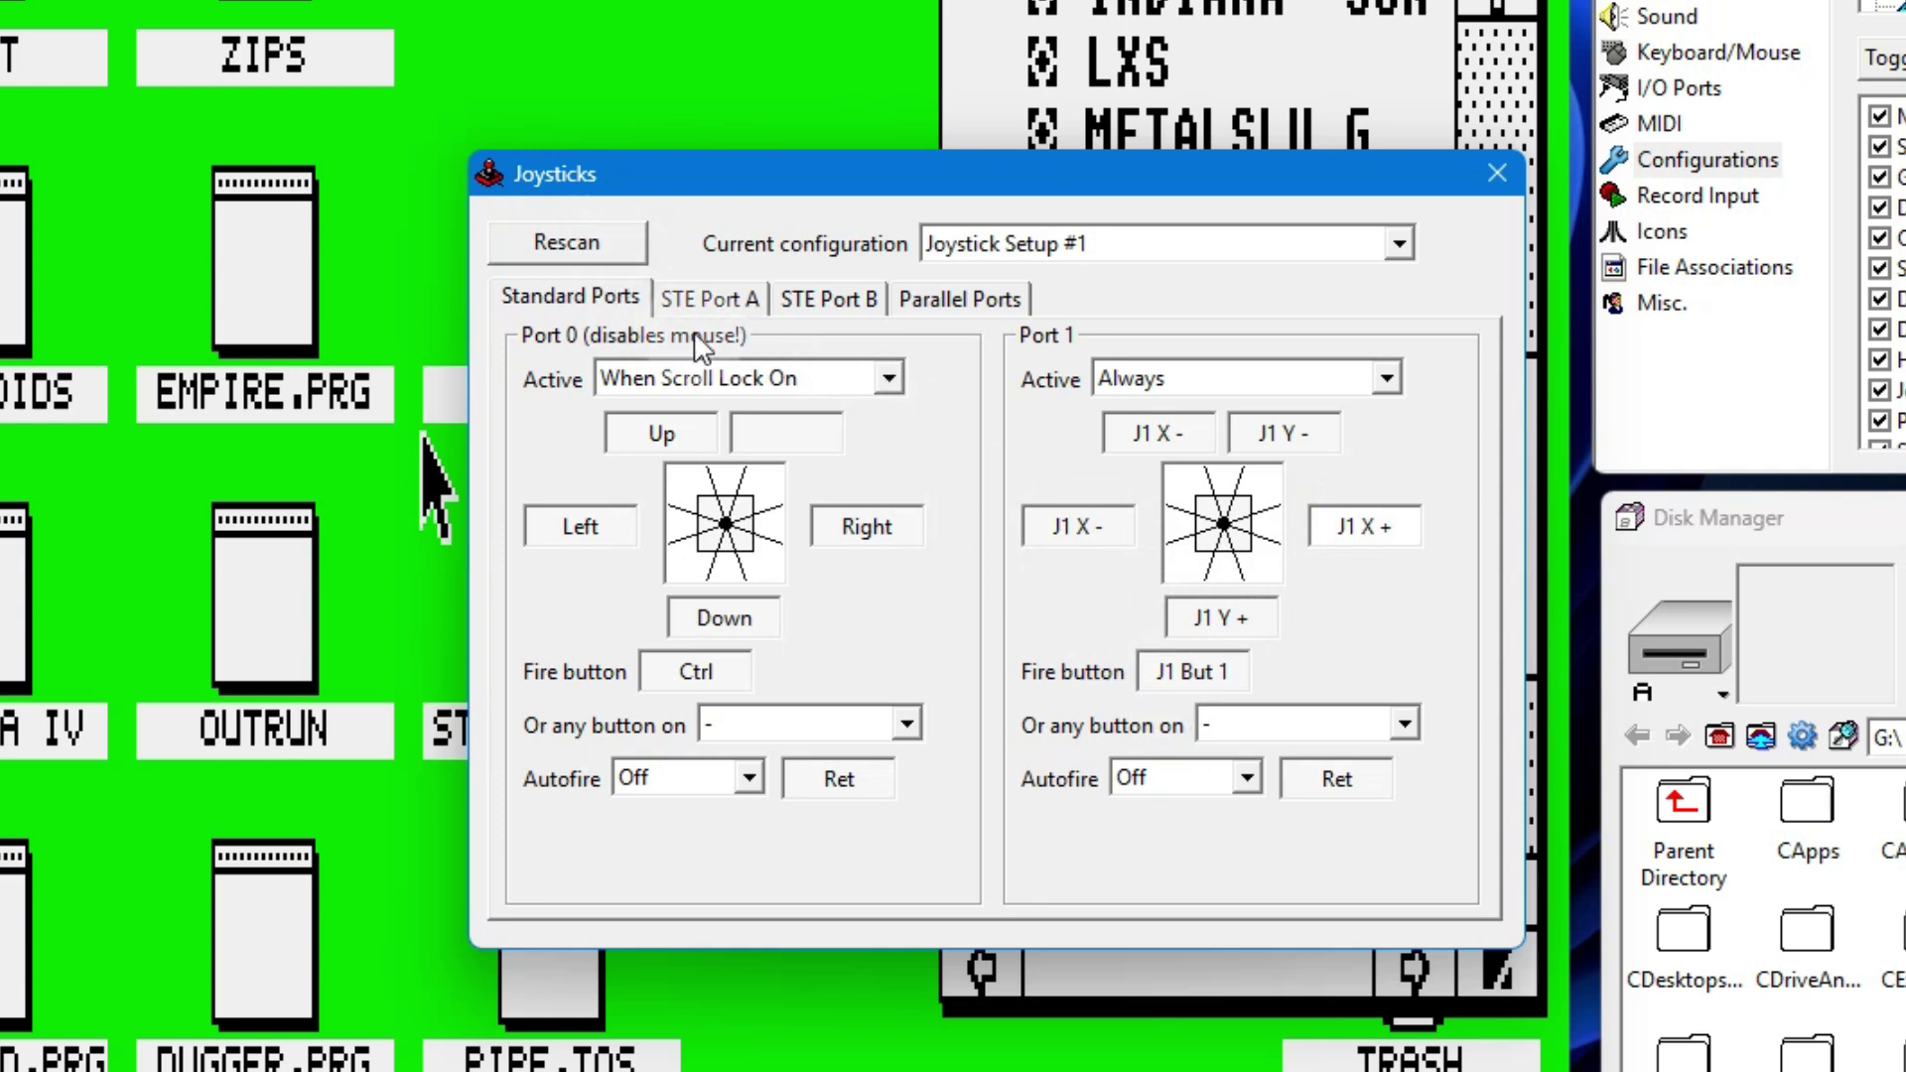
Step: Rescan for connected joysticks and close the joystick settings
click(554, 242)
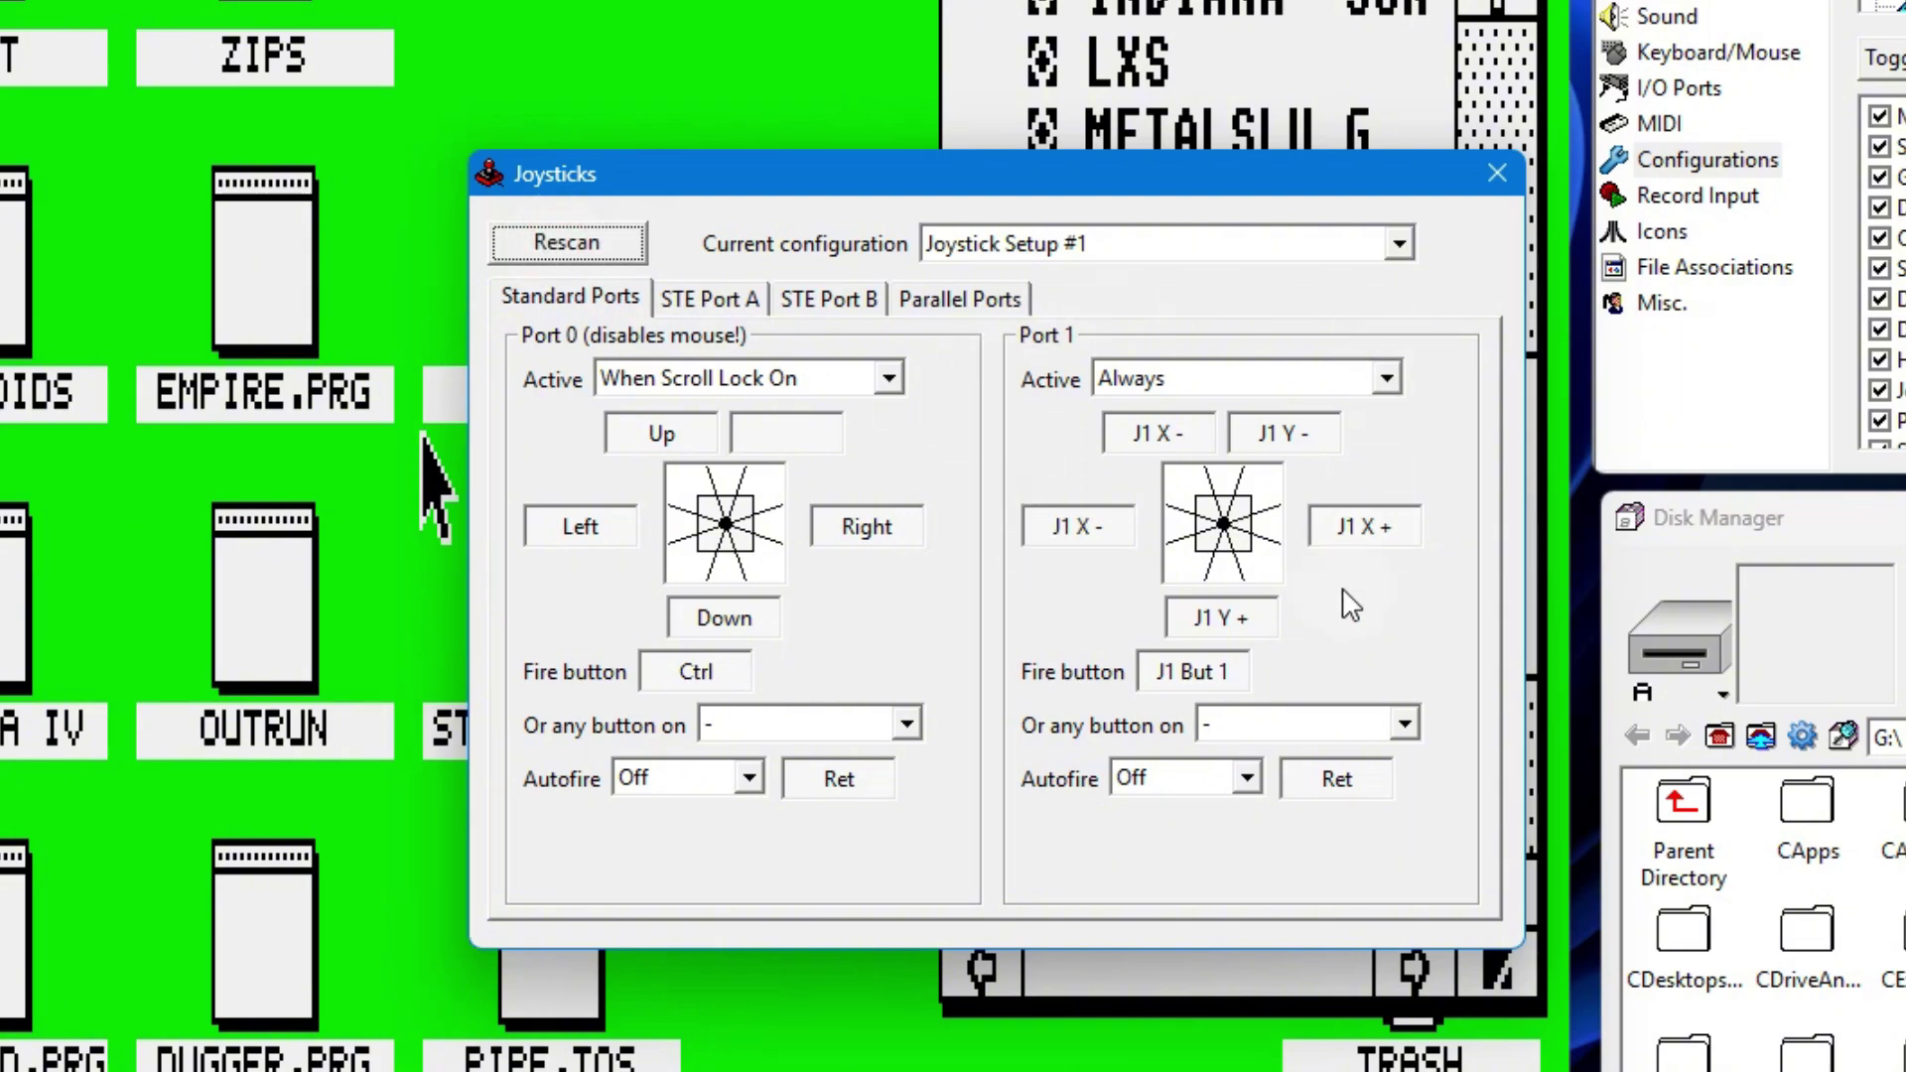
click(1499, 175)
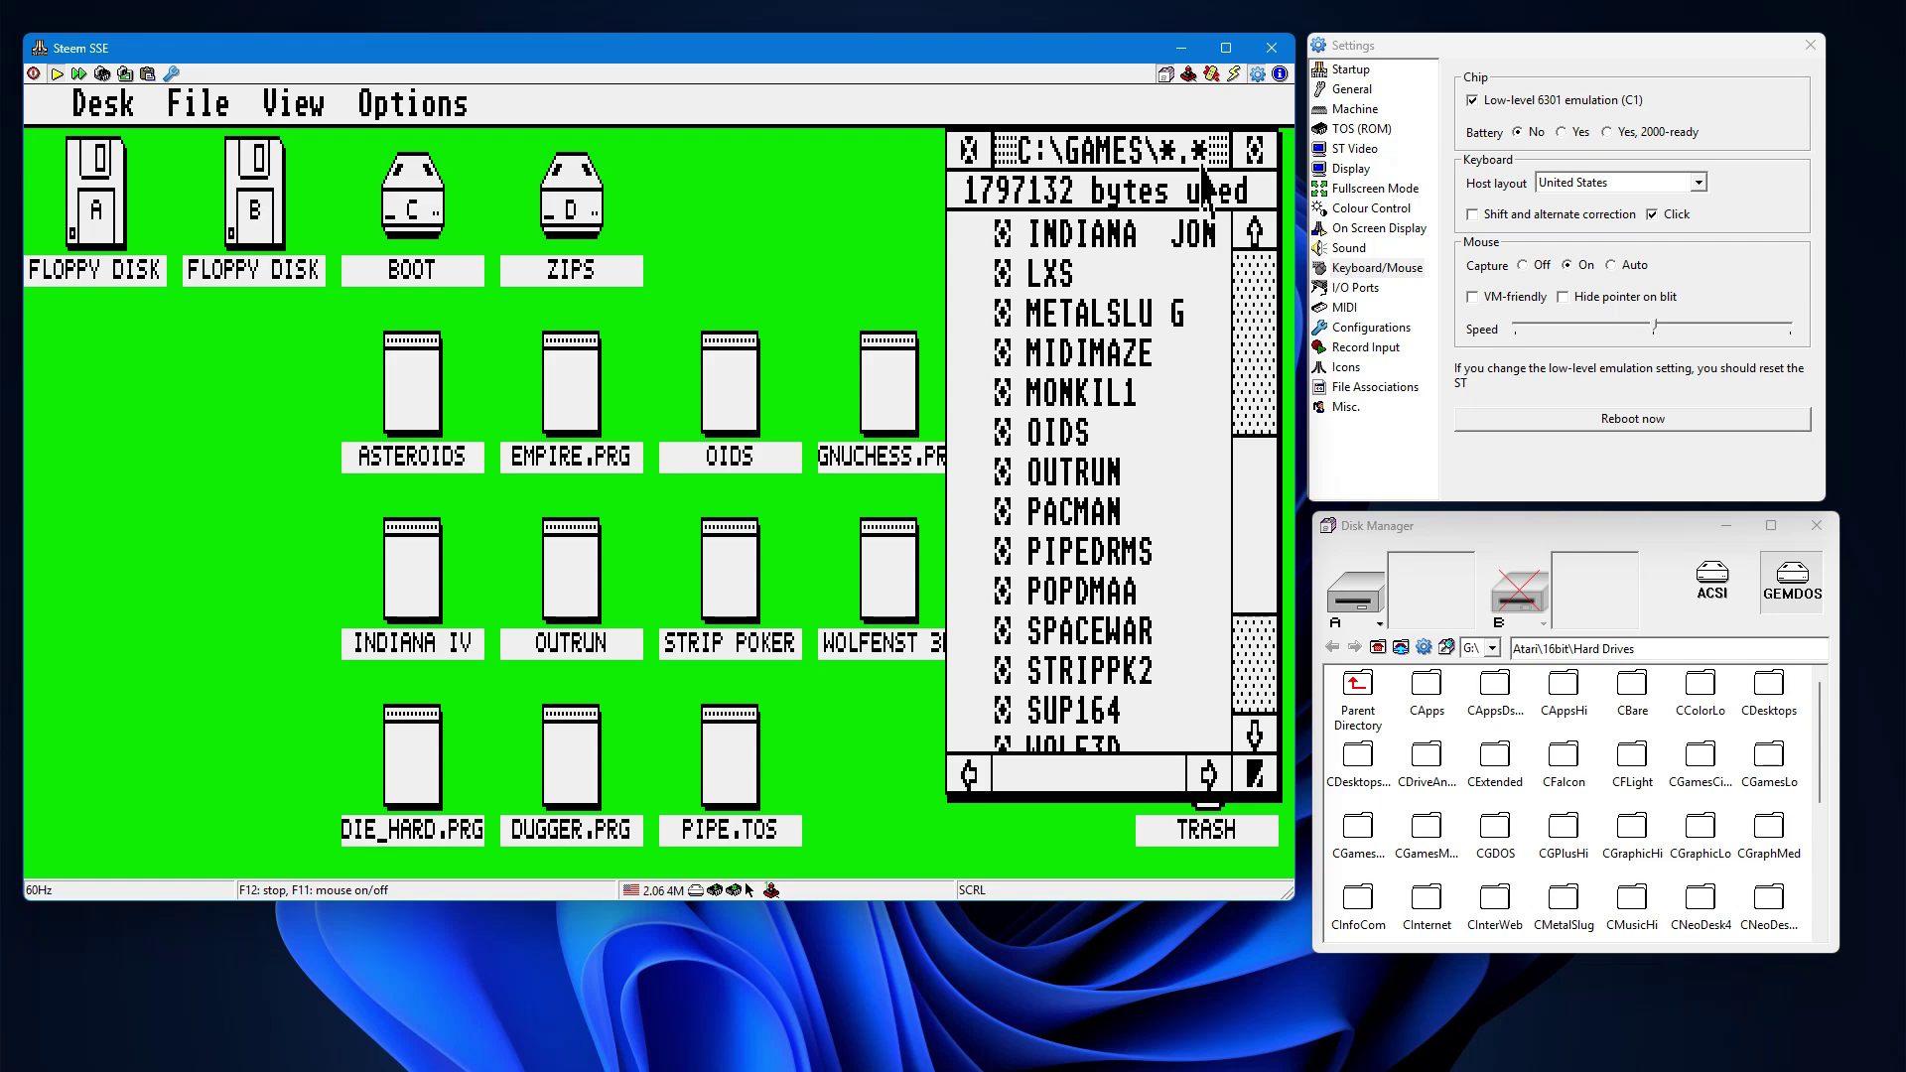
Step: Reopen the joystick settings and set Port 0 to be active When Scroll Lock On
click(1188, 74)
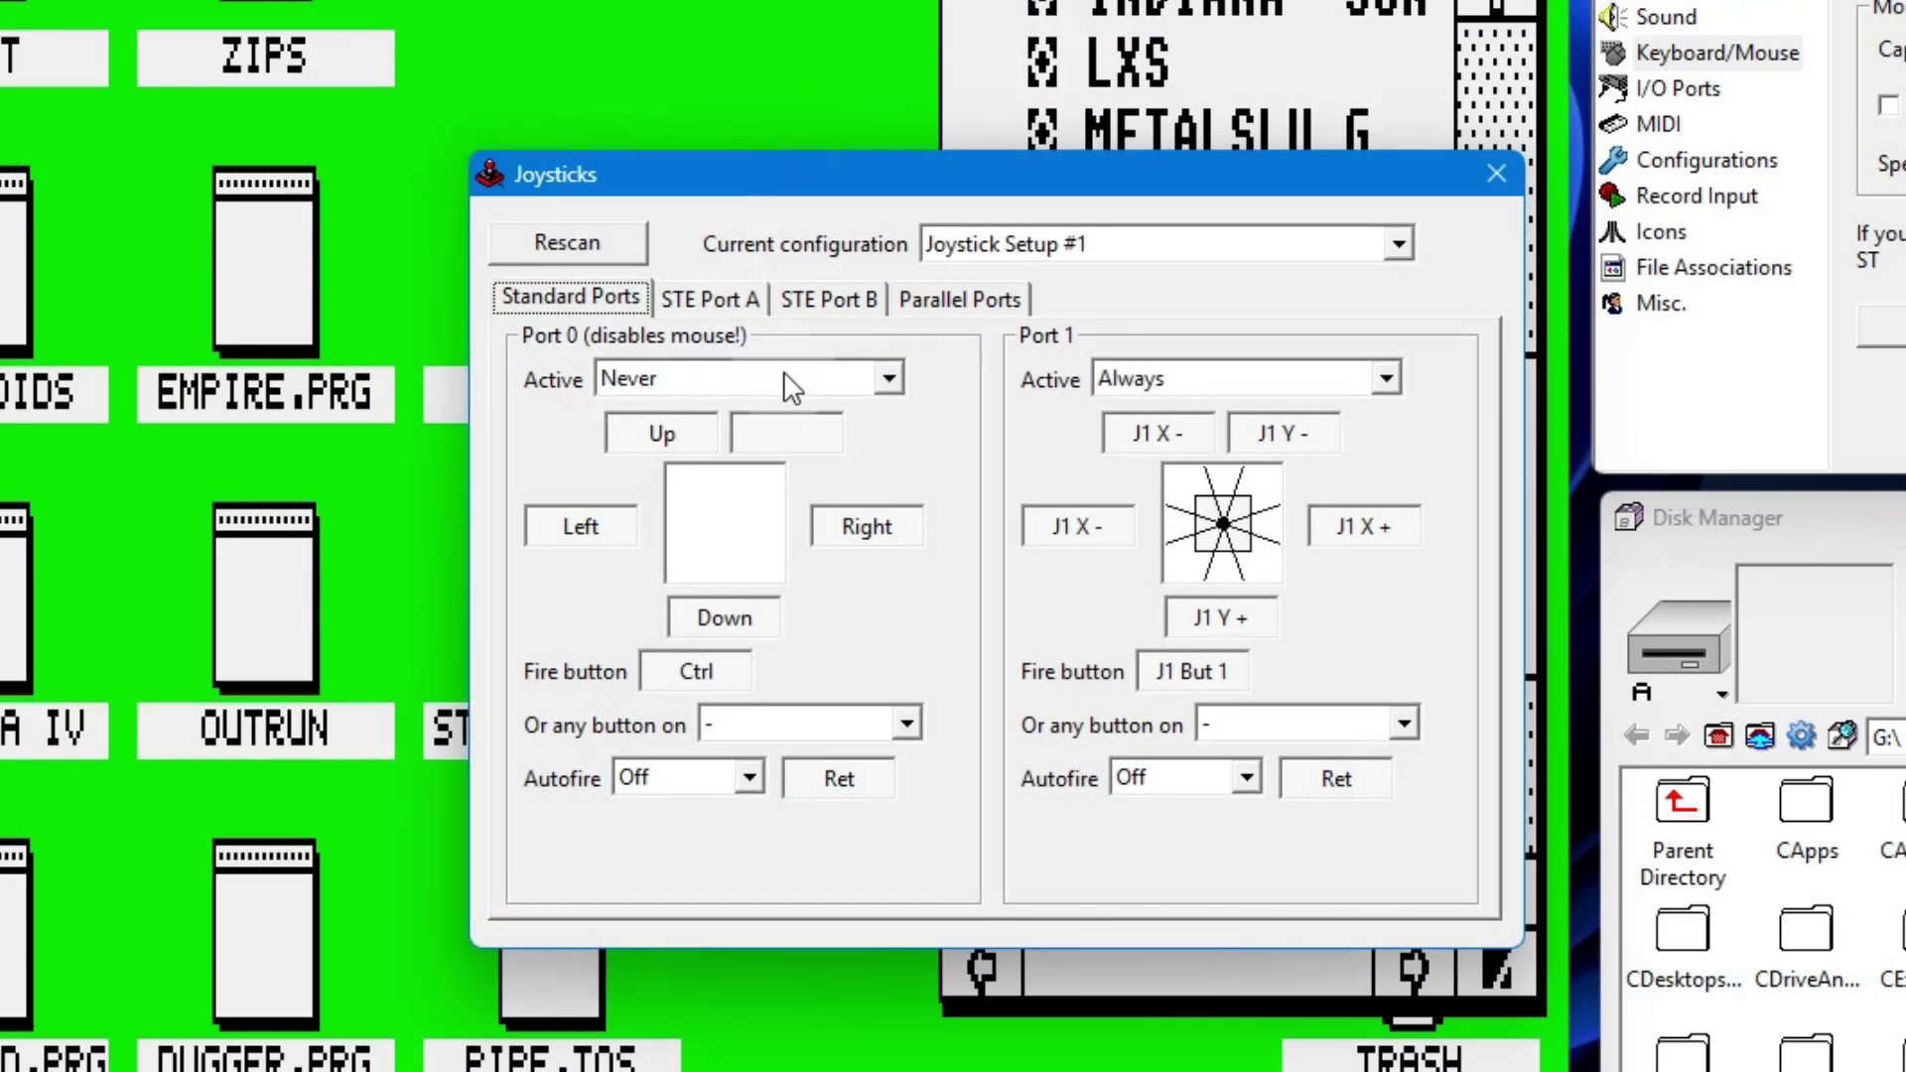
click(646, 395)
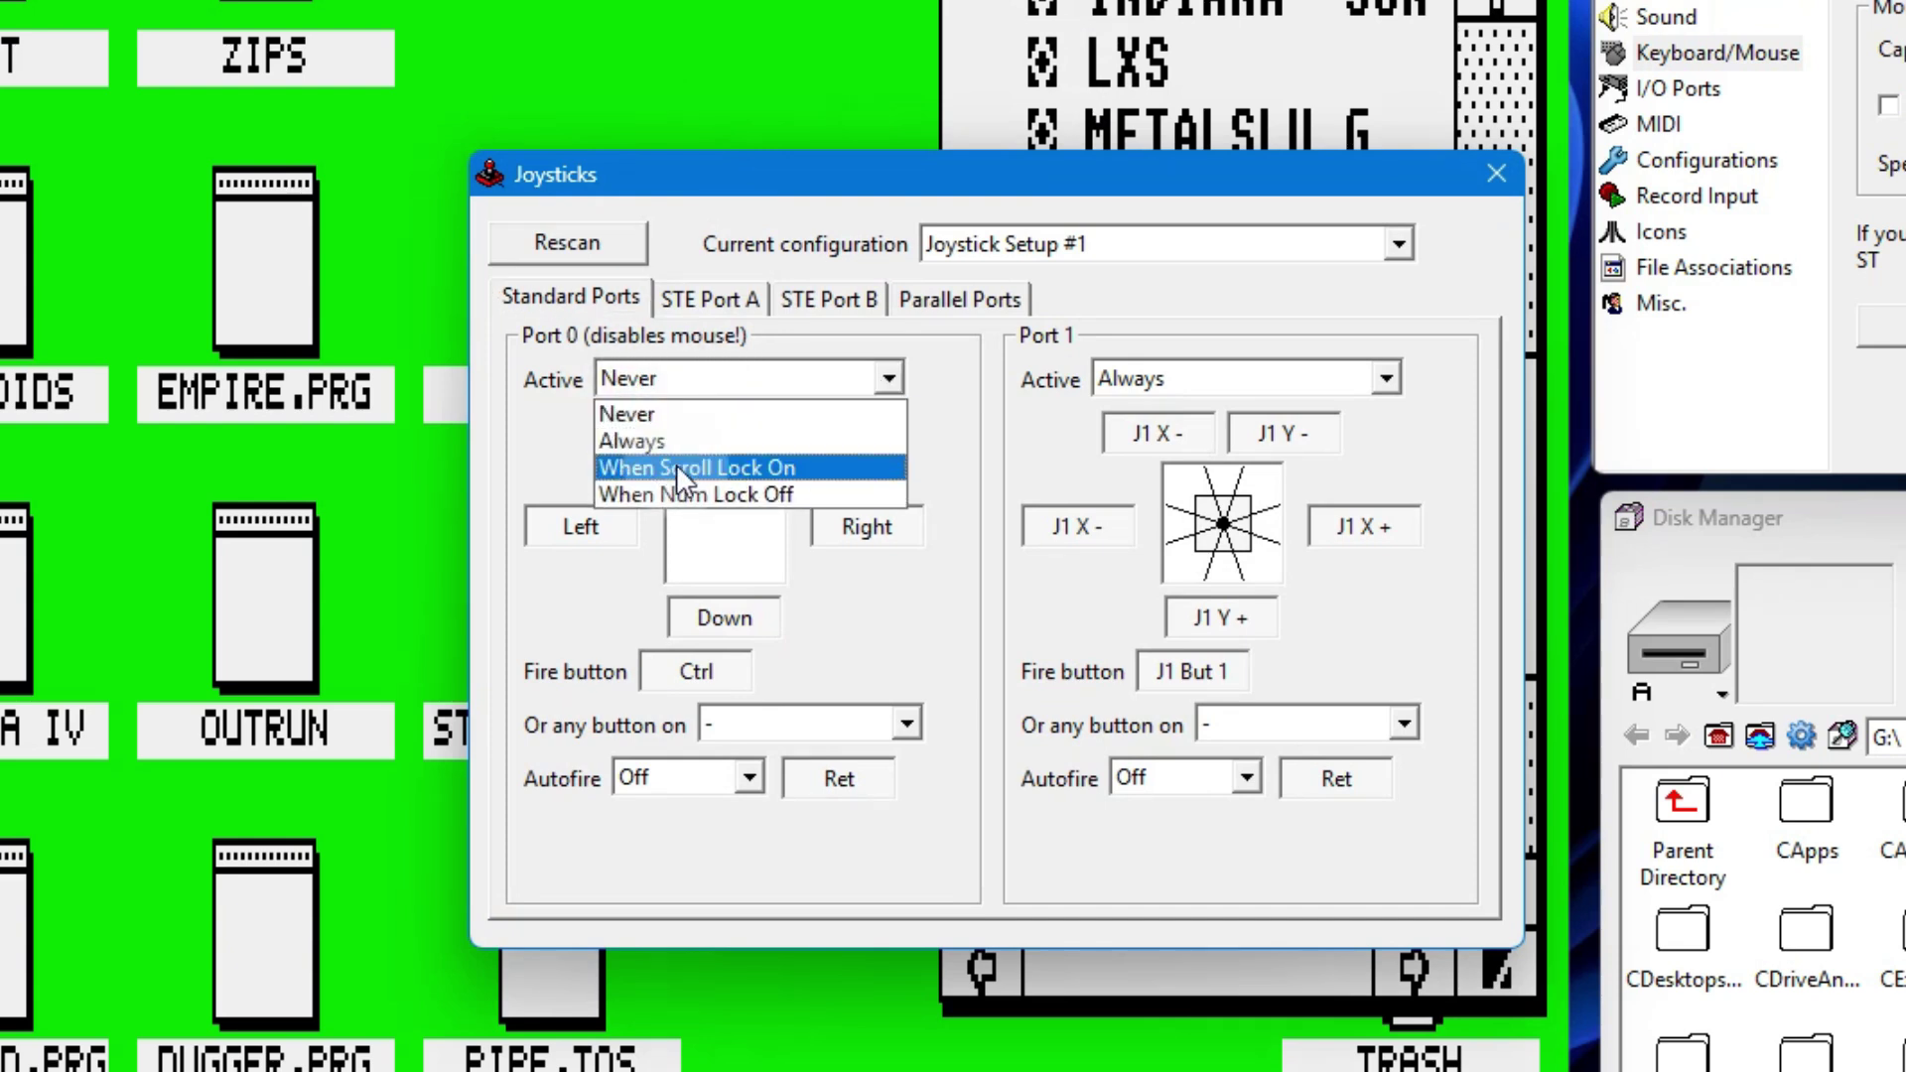
click(661, 411)
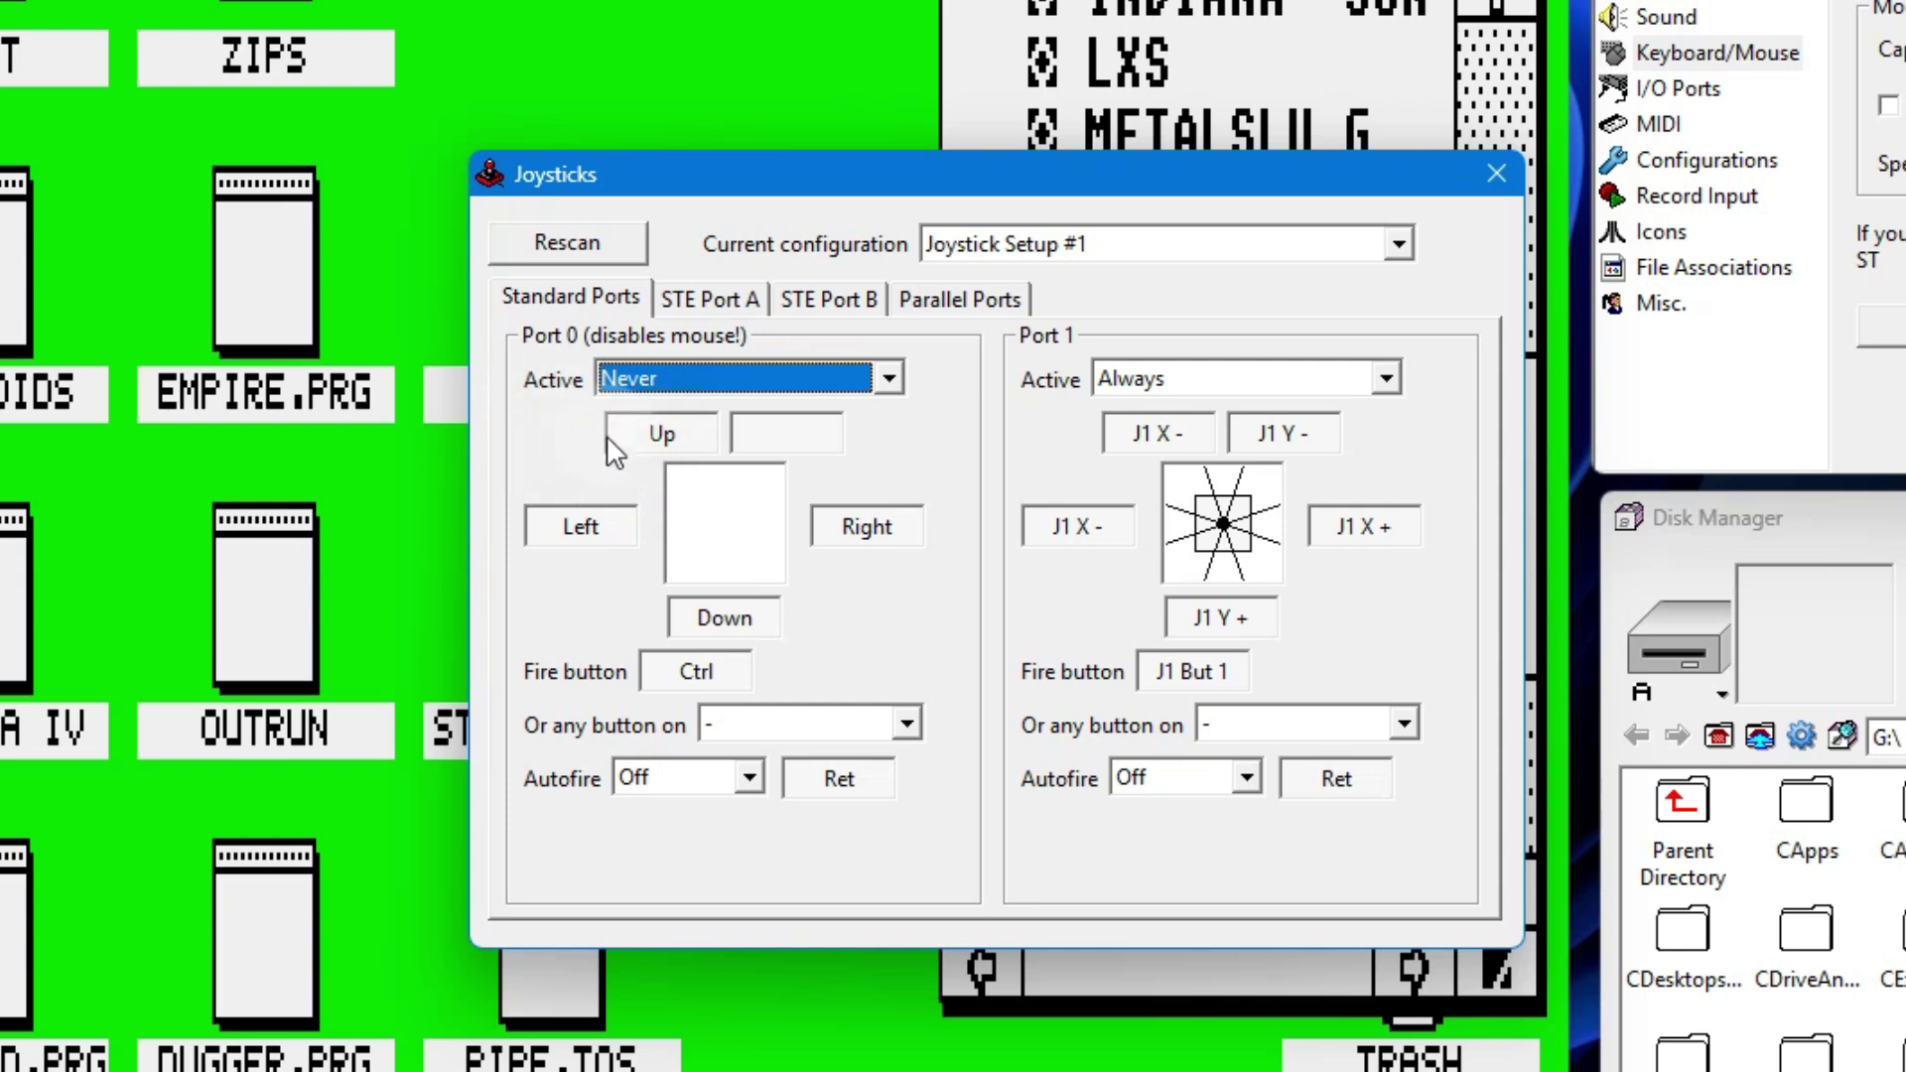
click(1497, 175)
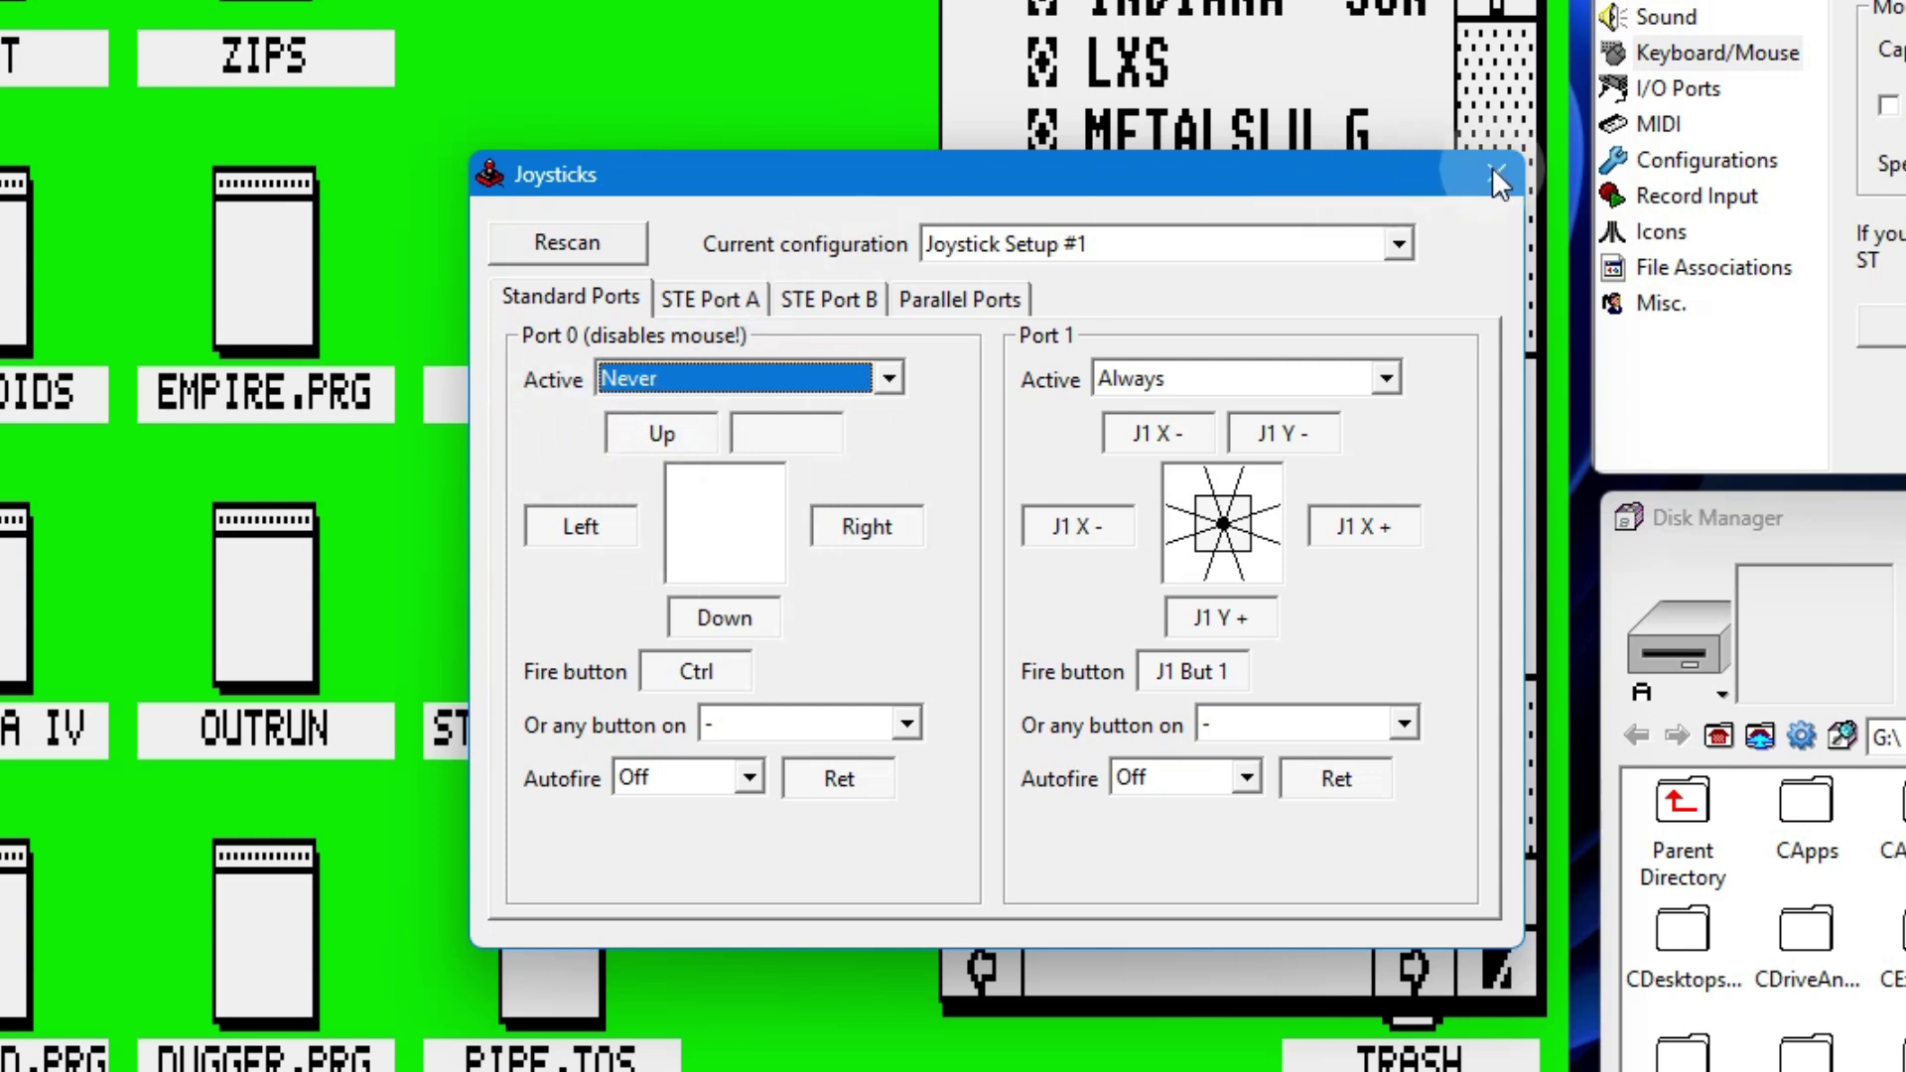
click(731, 377)
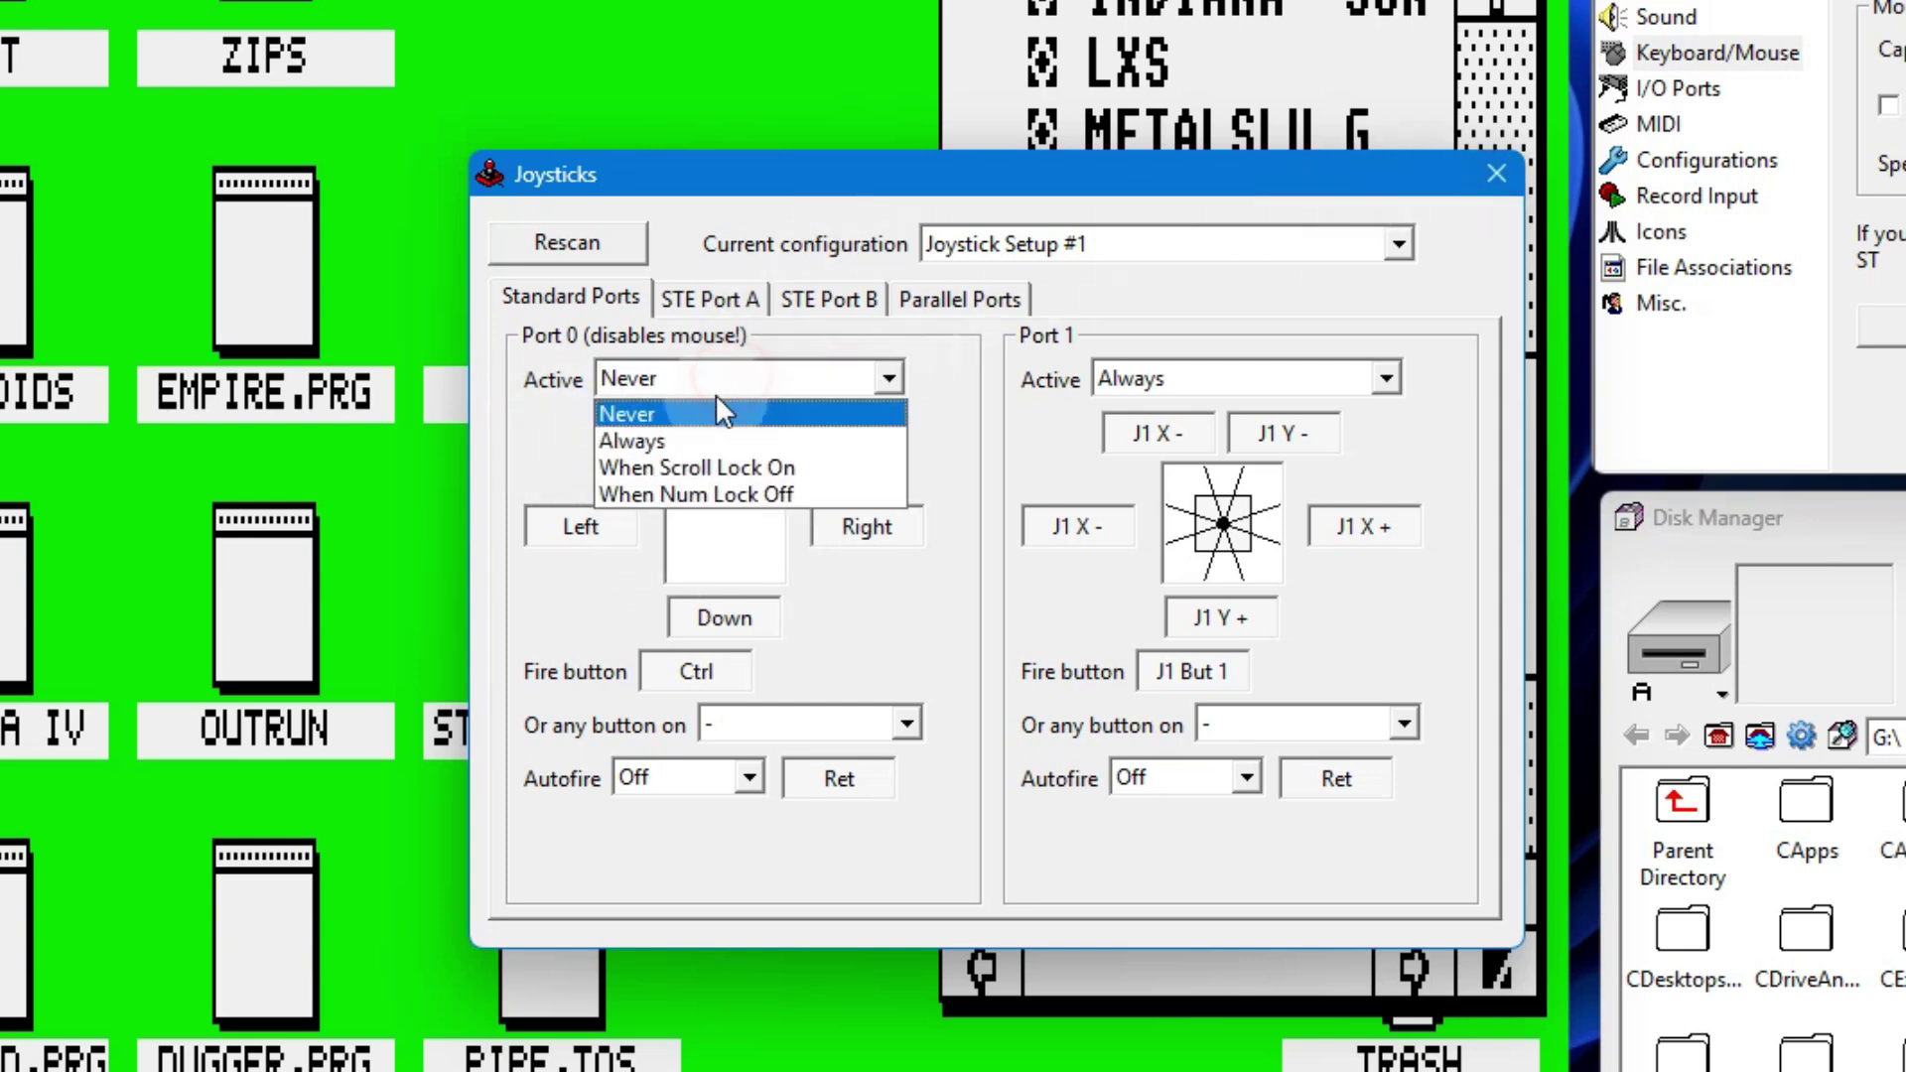
click(681, 467)
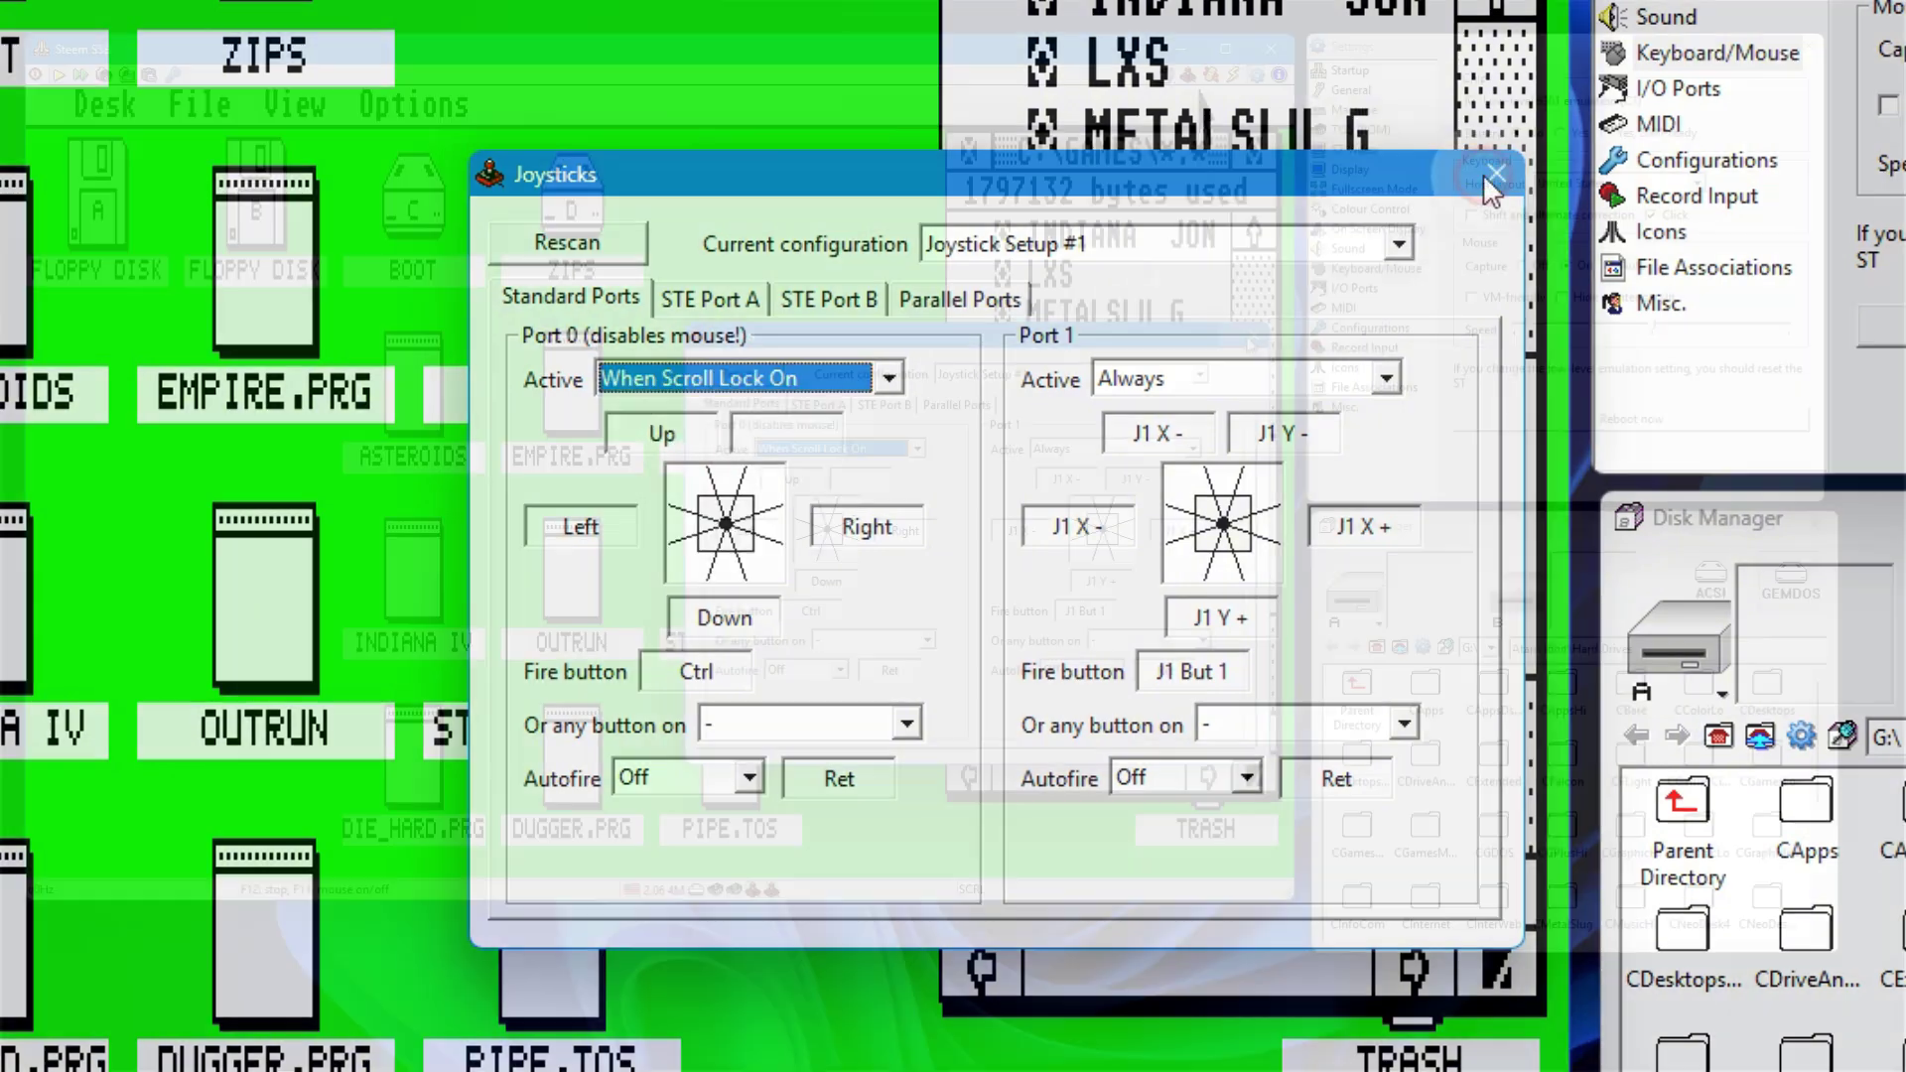
click(1483, 175)
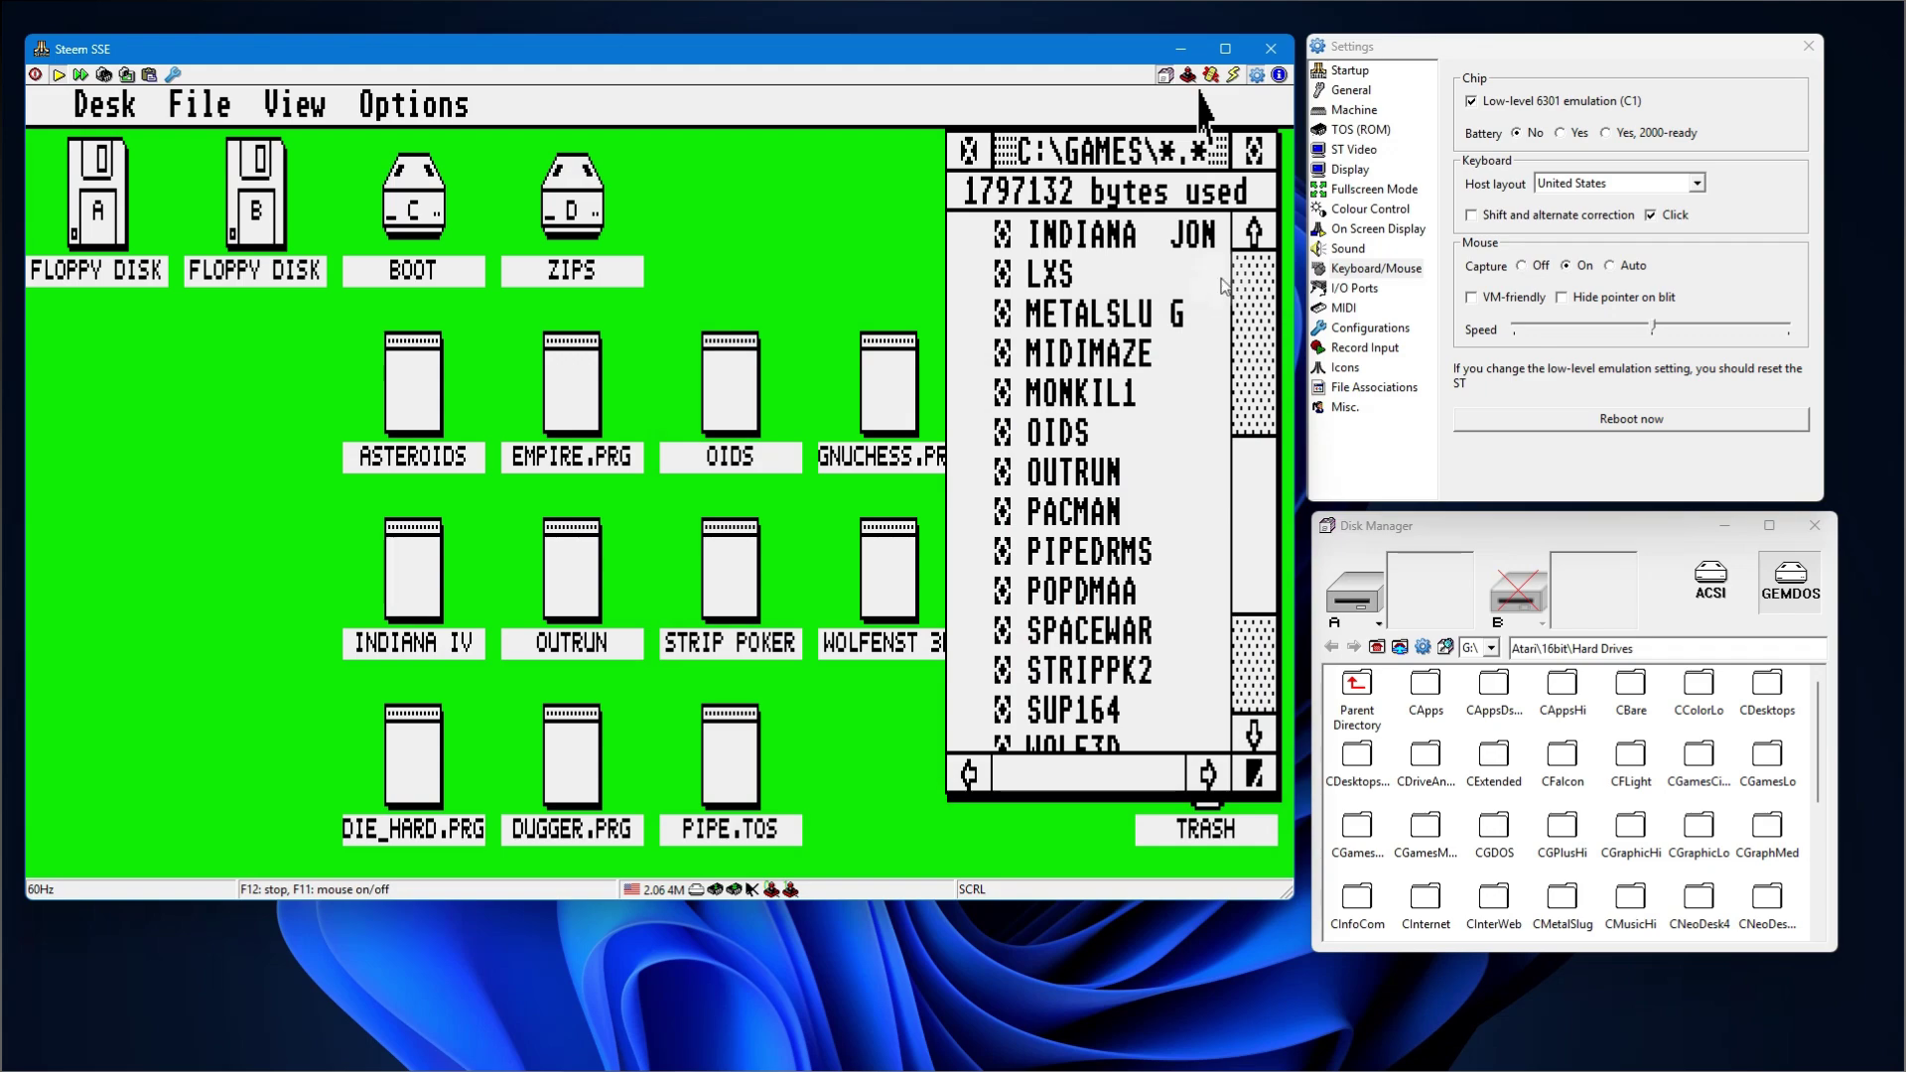
Step: Set Port 0's active option to Never in the joystick settings and close them
click(1189, 75)
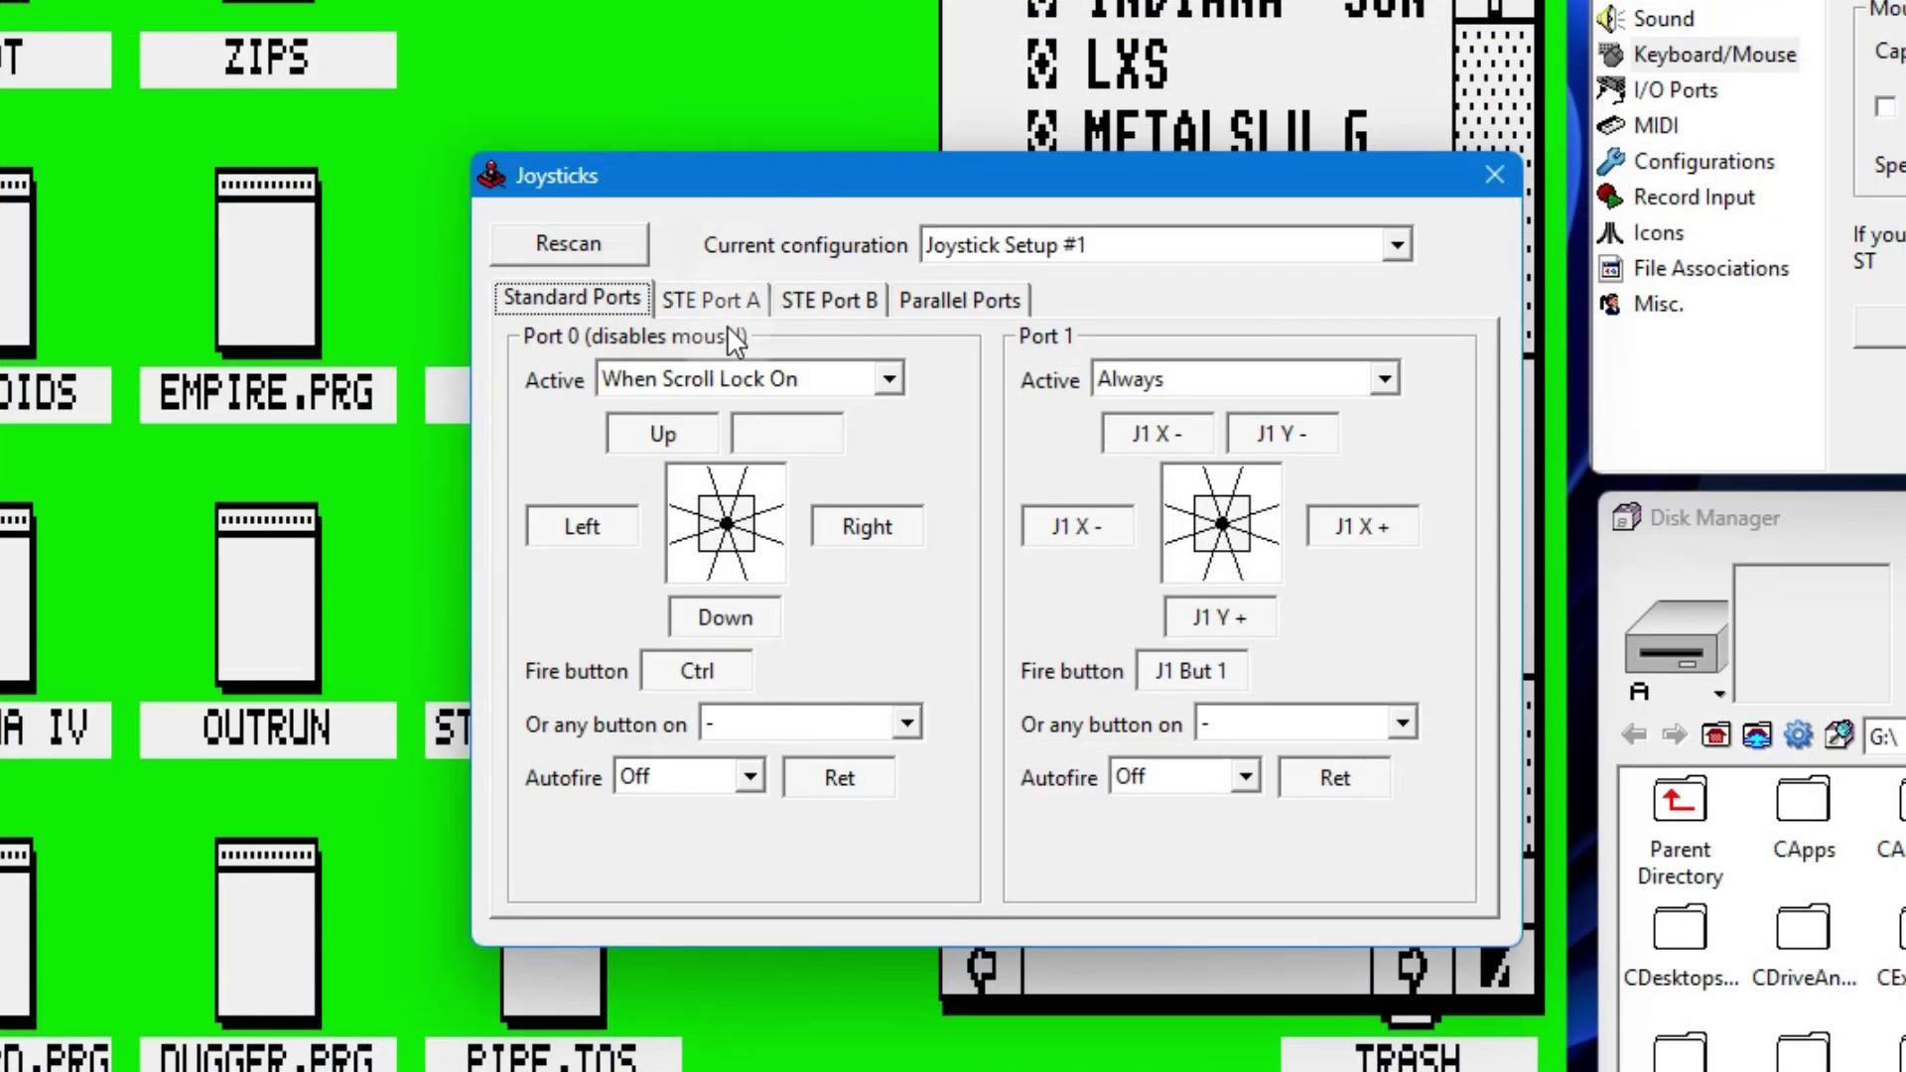
click(731, 388)
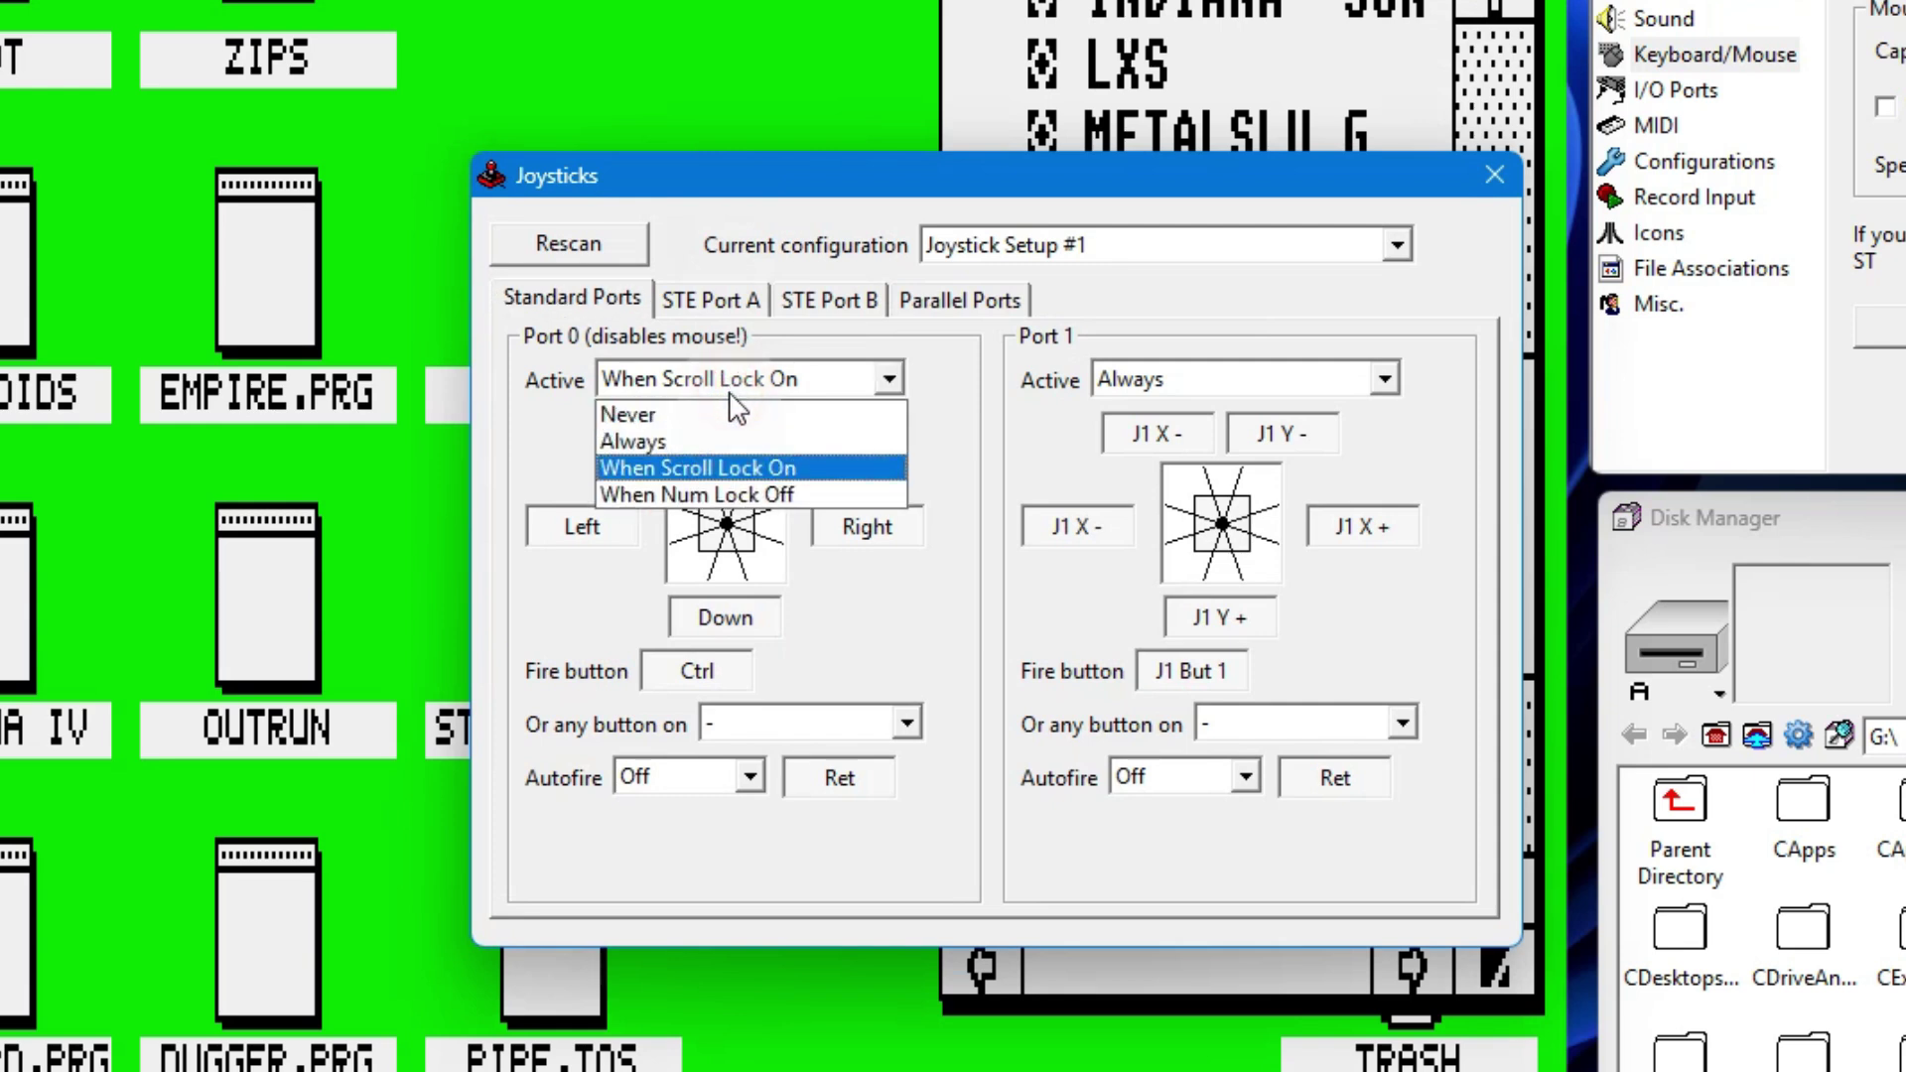
click(644, 418)
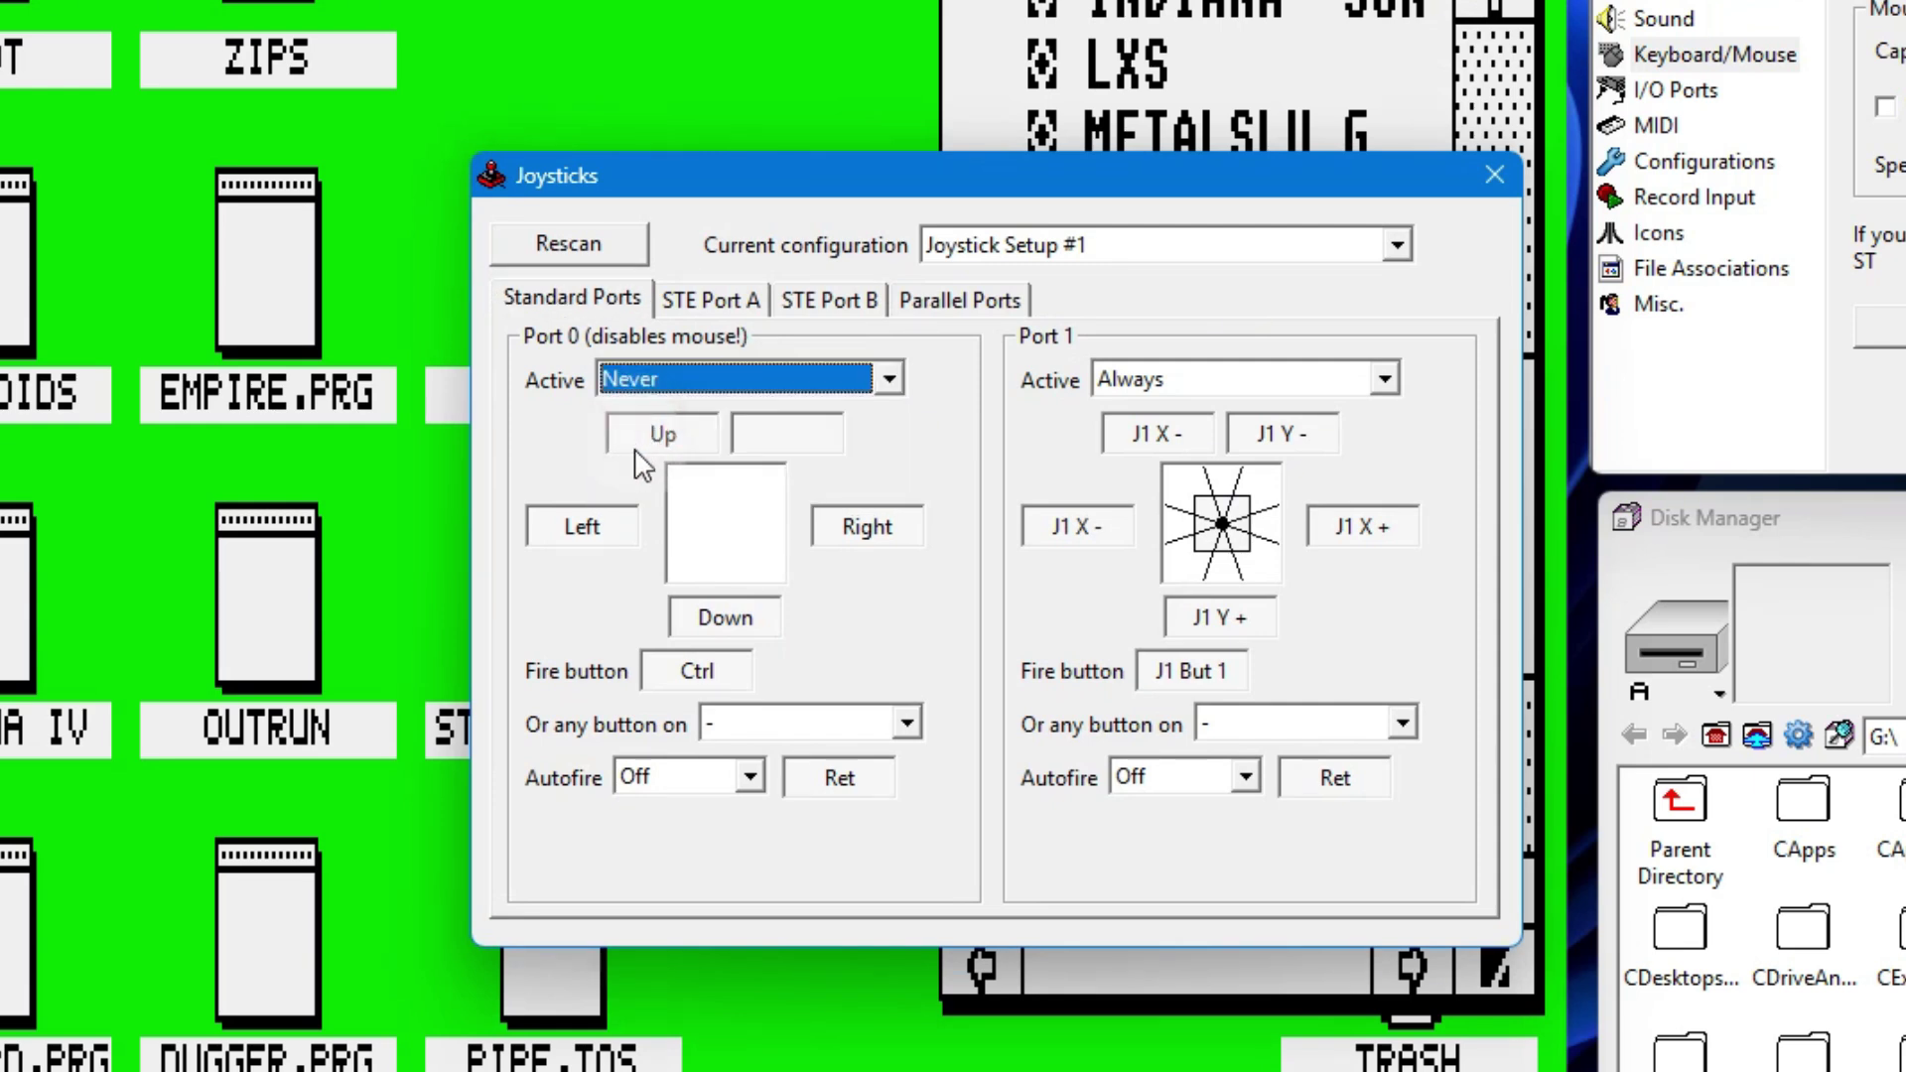
click(1494, 178)
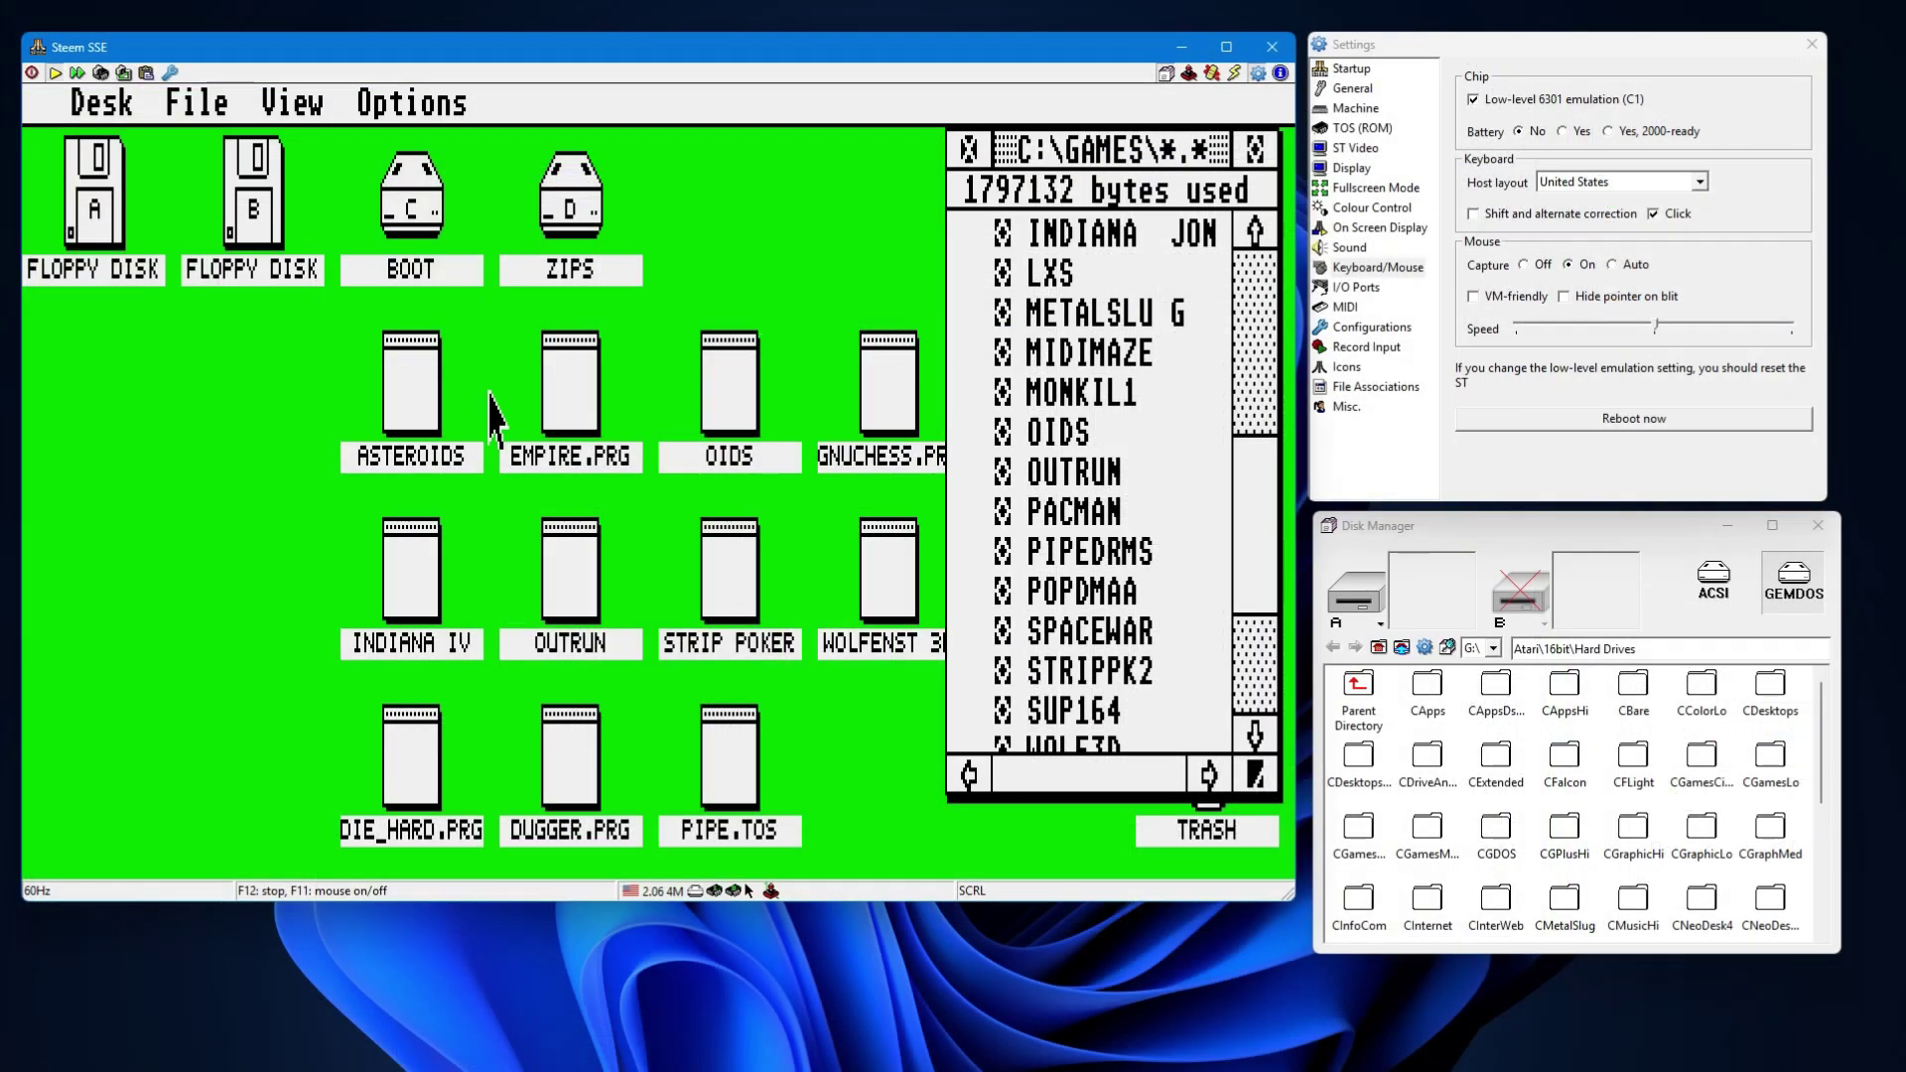
Step: Try to launch ASTEROIDS from the emulated desktop in medium resolution
click(407, 399)
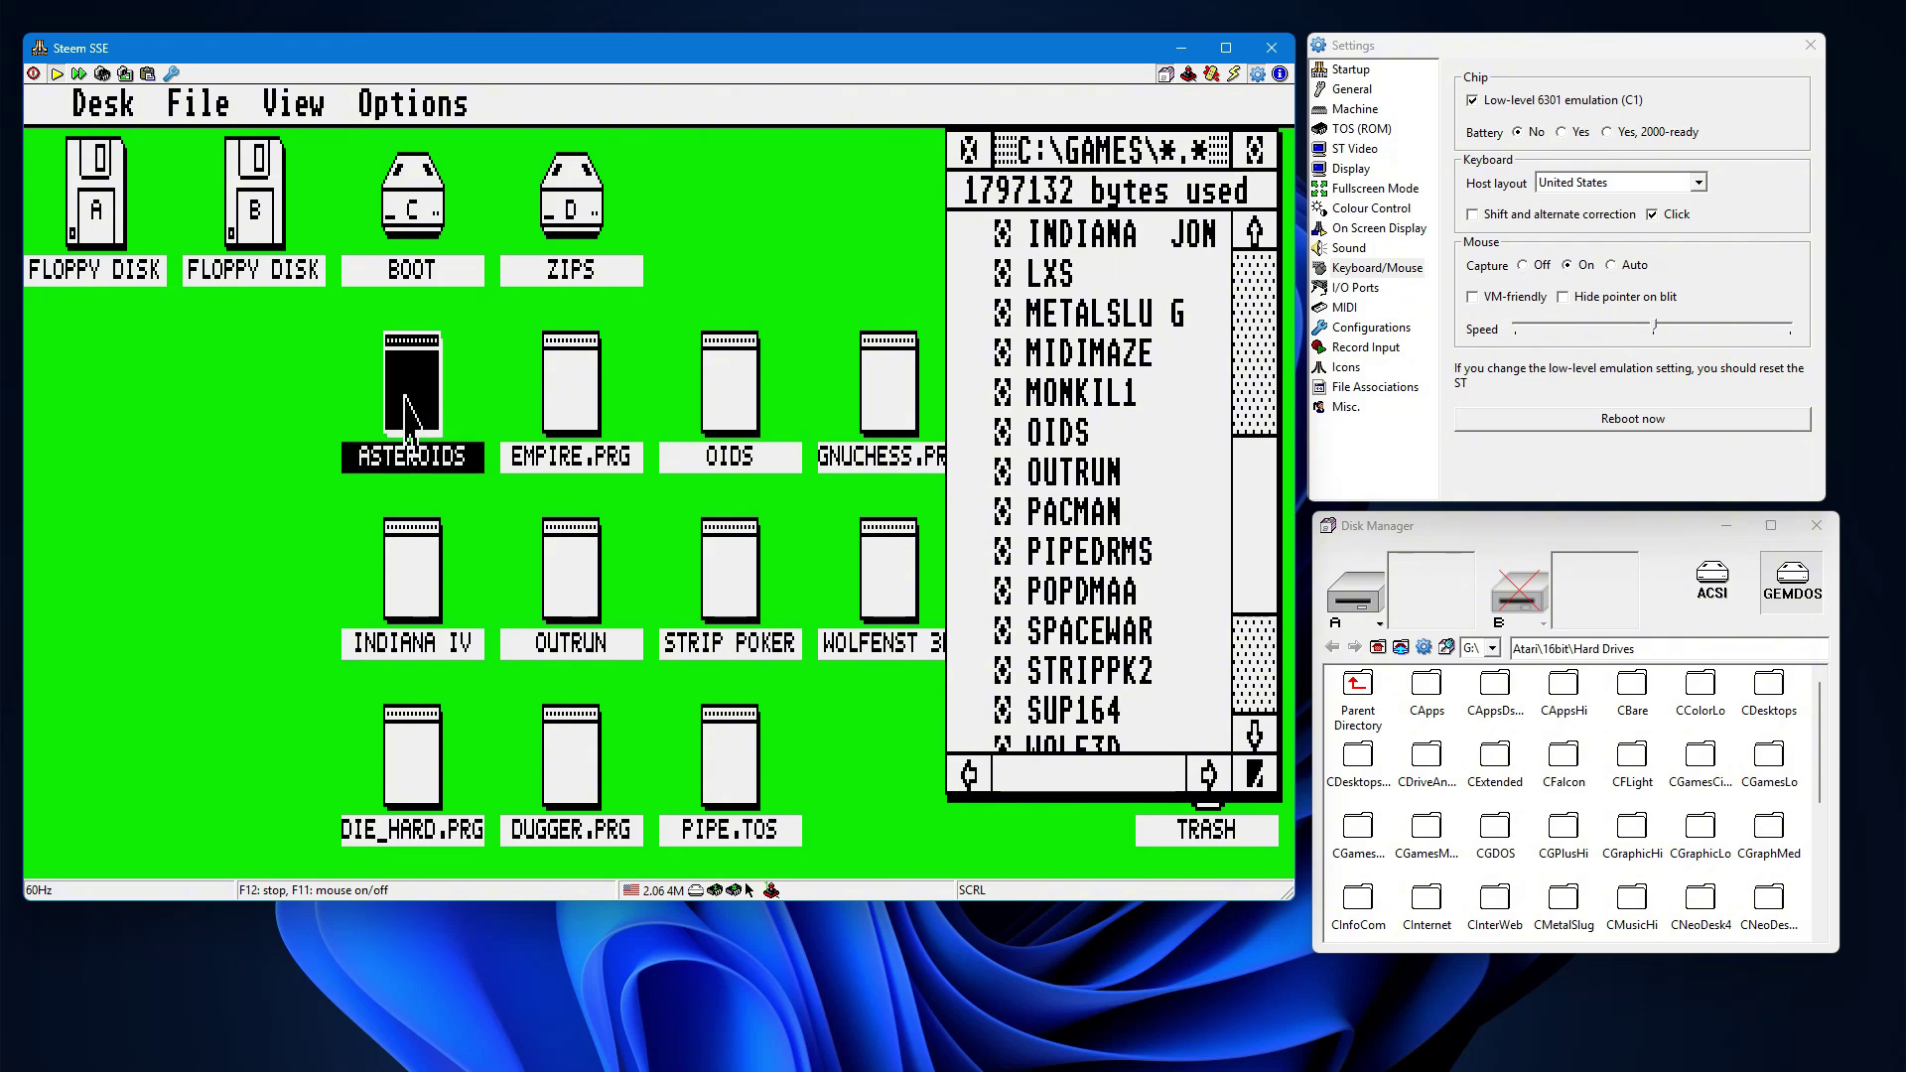
double_click(405, 397)
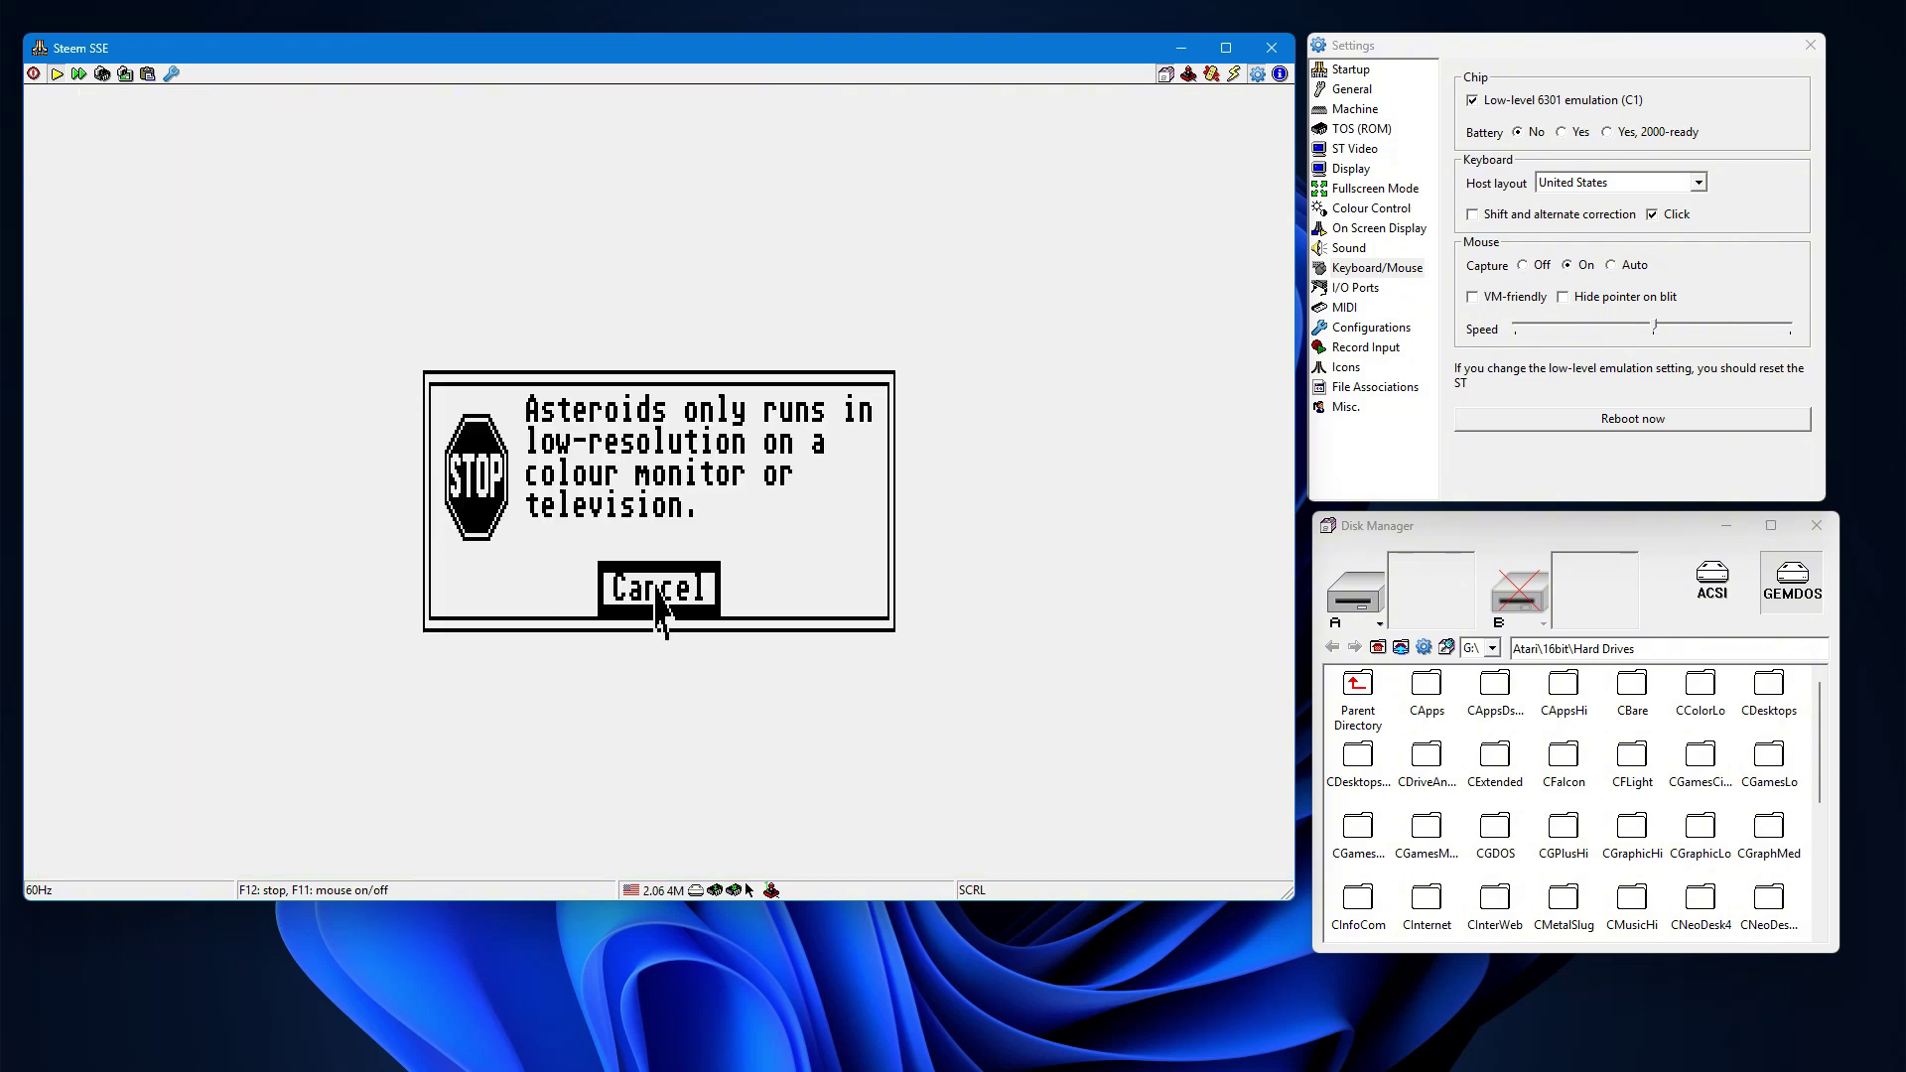
click(657, 593)
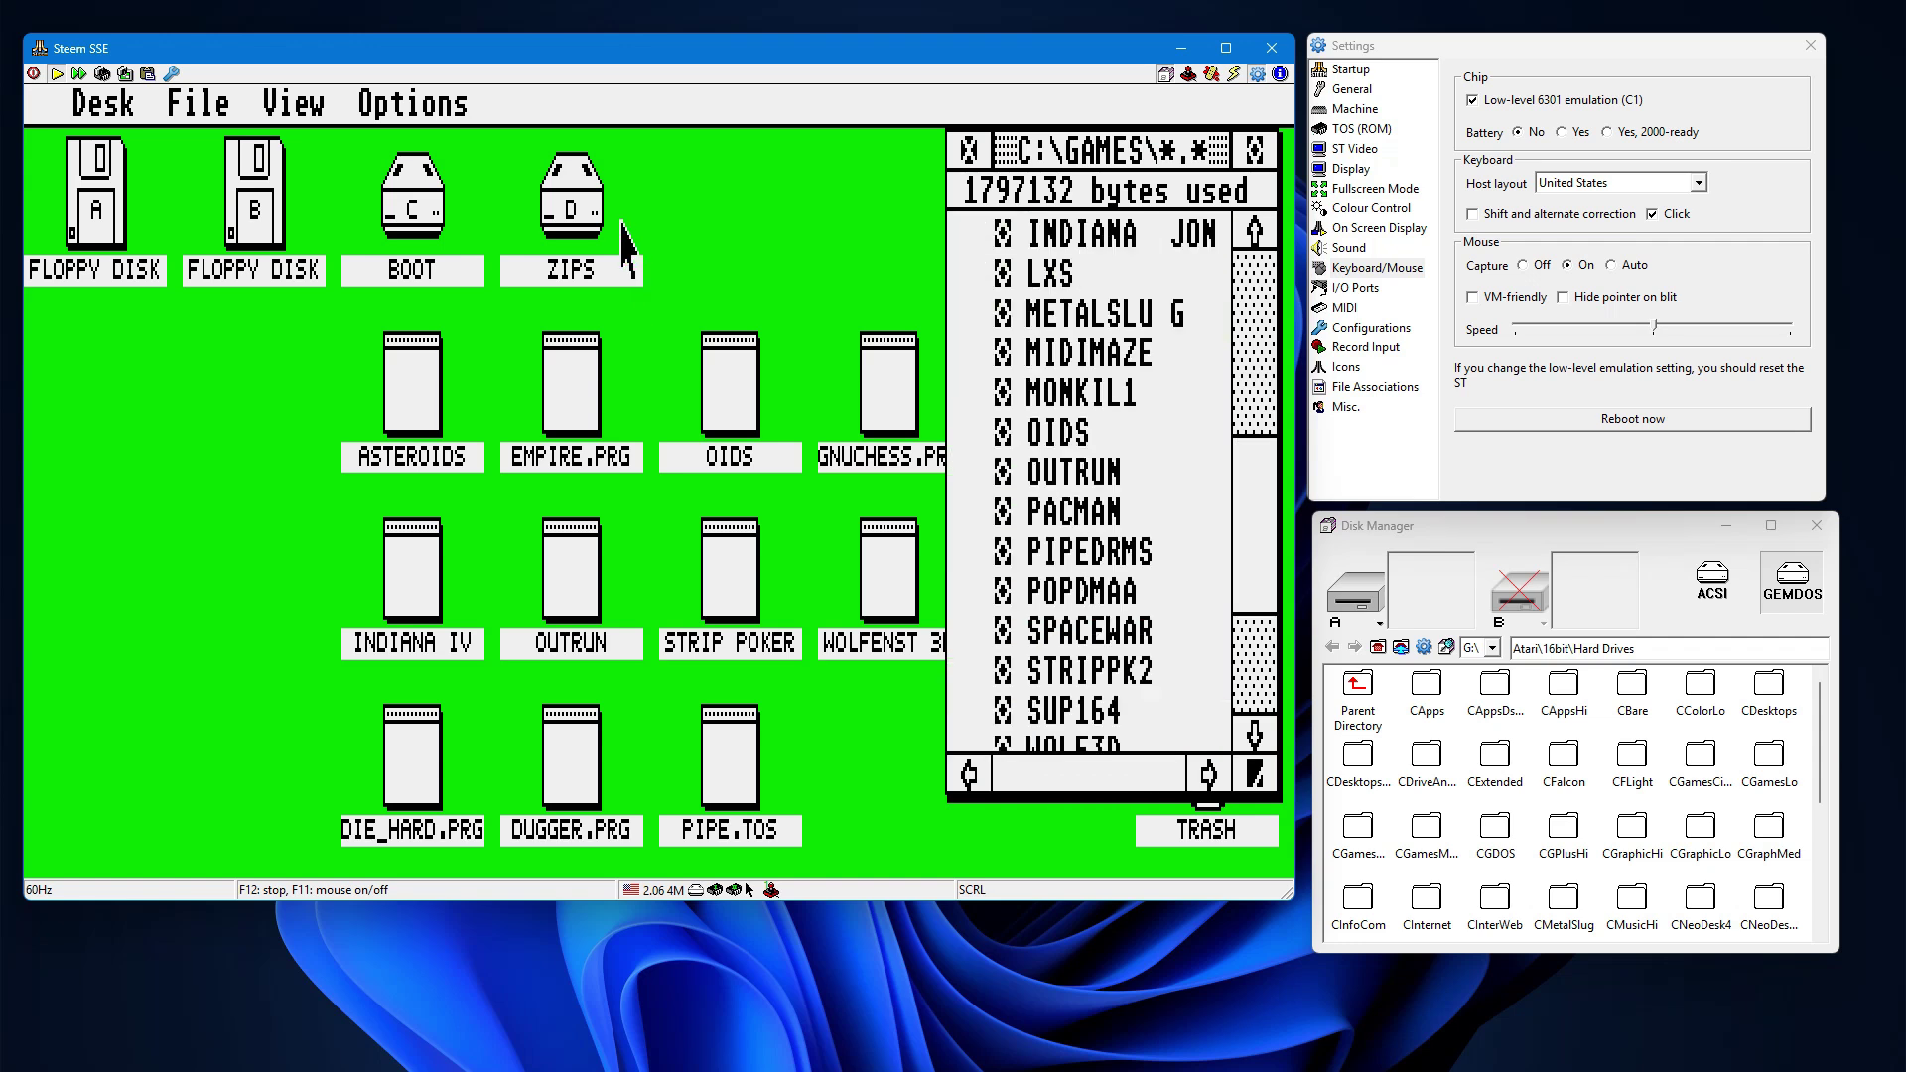
Step: Set the emulated desktop's screen resolution to ST Low in its preferences
mouse_move(454, 105)
click(459, 315)
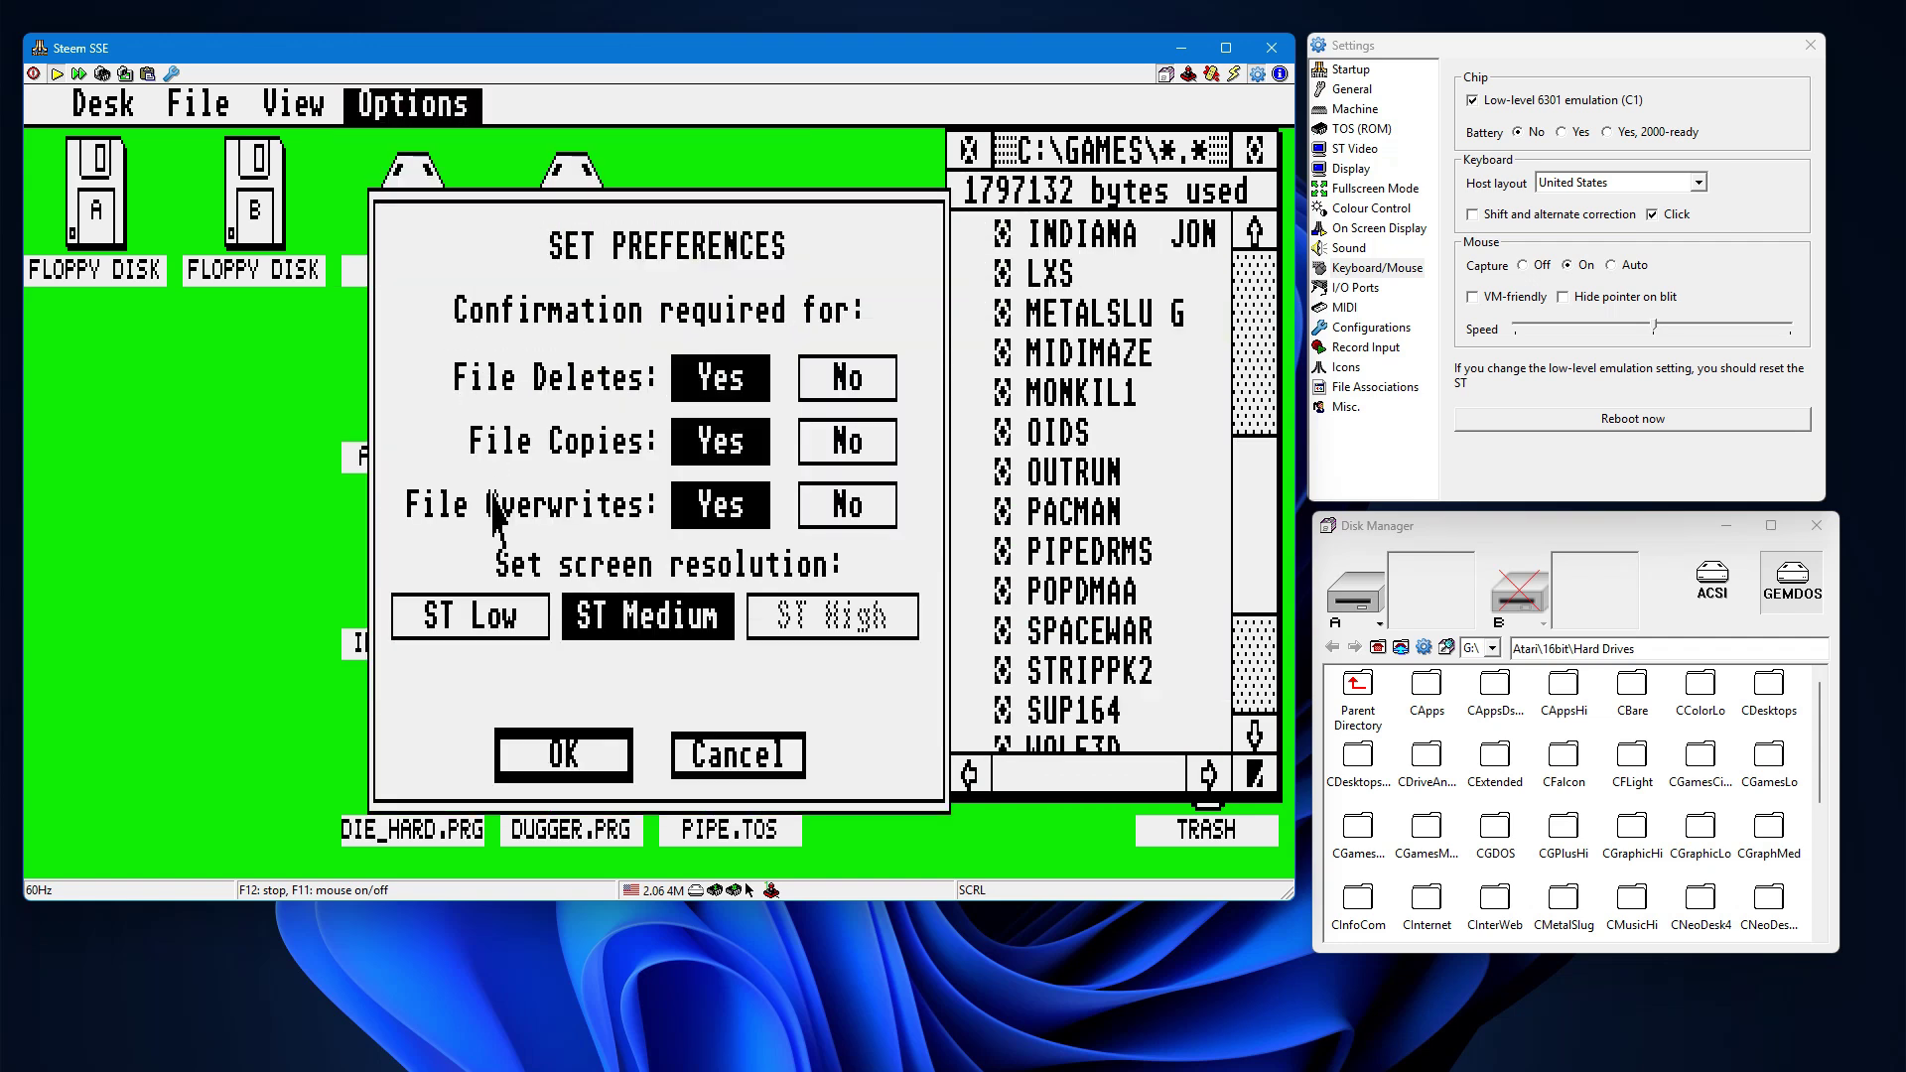
click(502, 621)
click(563, 757)
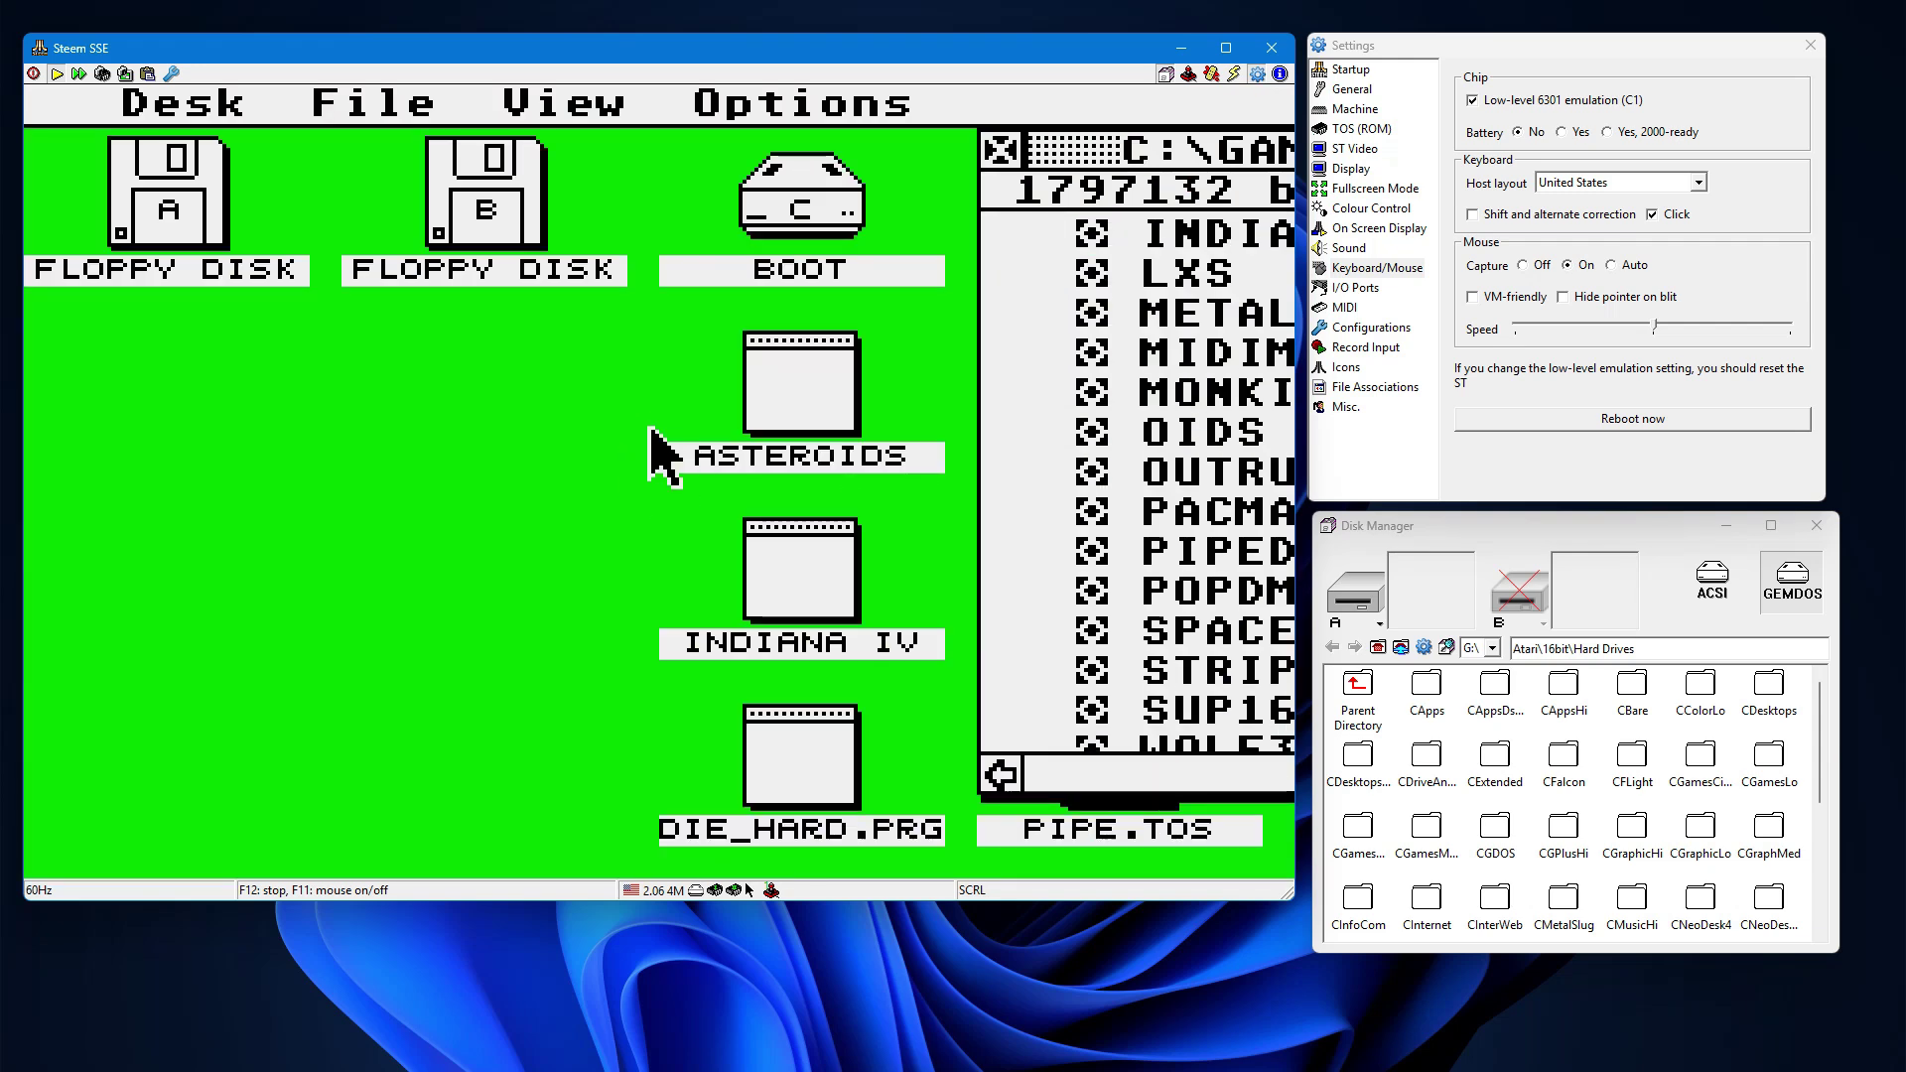
Step: Launch ASTEROIDS from the low-resolution desktop and start a game to test turning and firing the ship
click(799, 397)
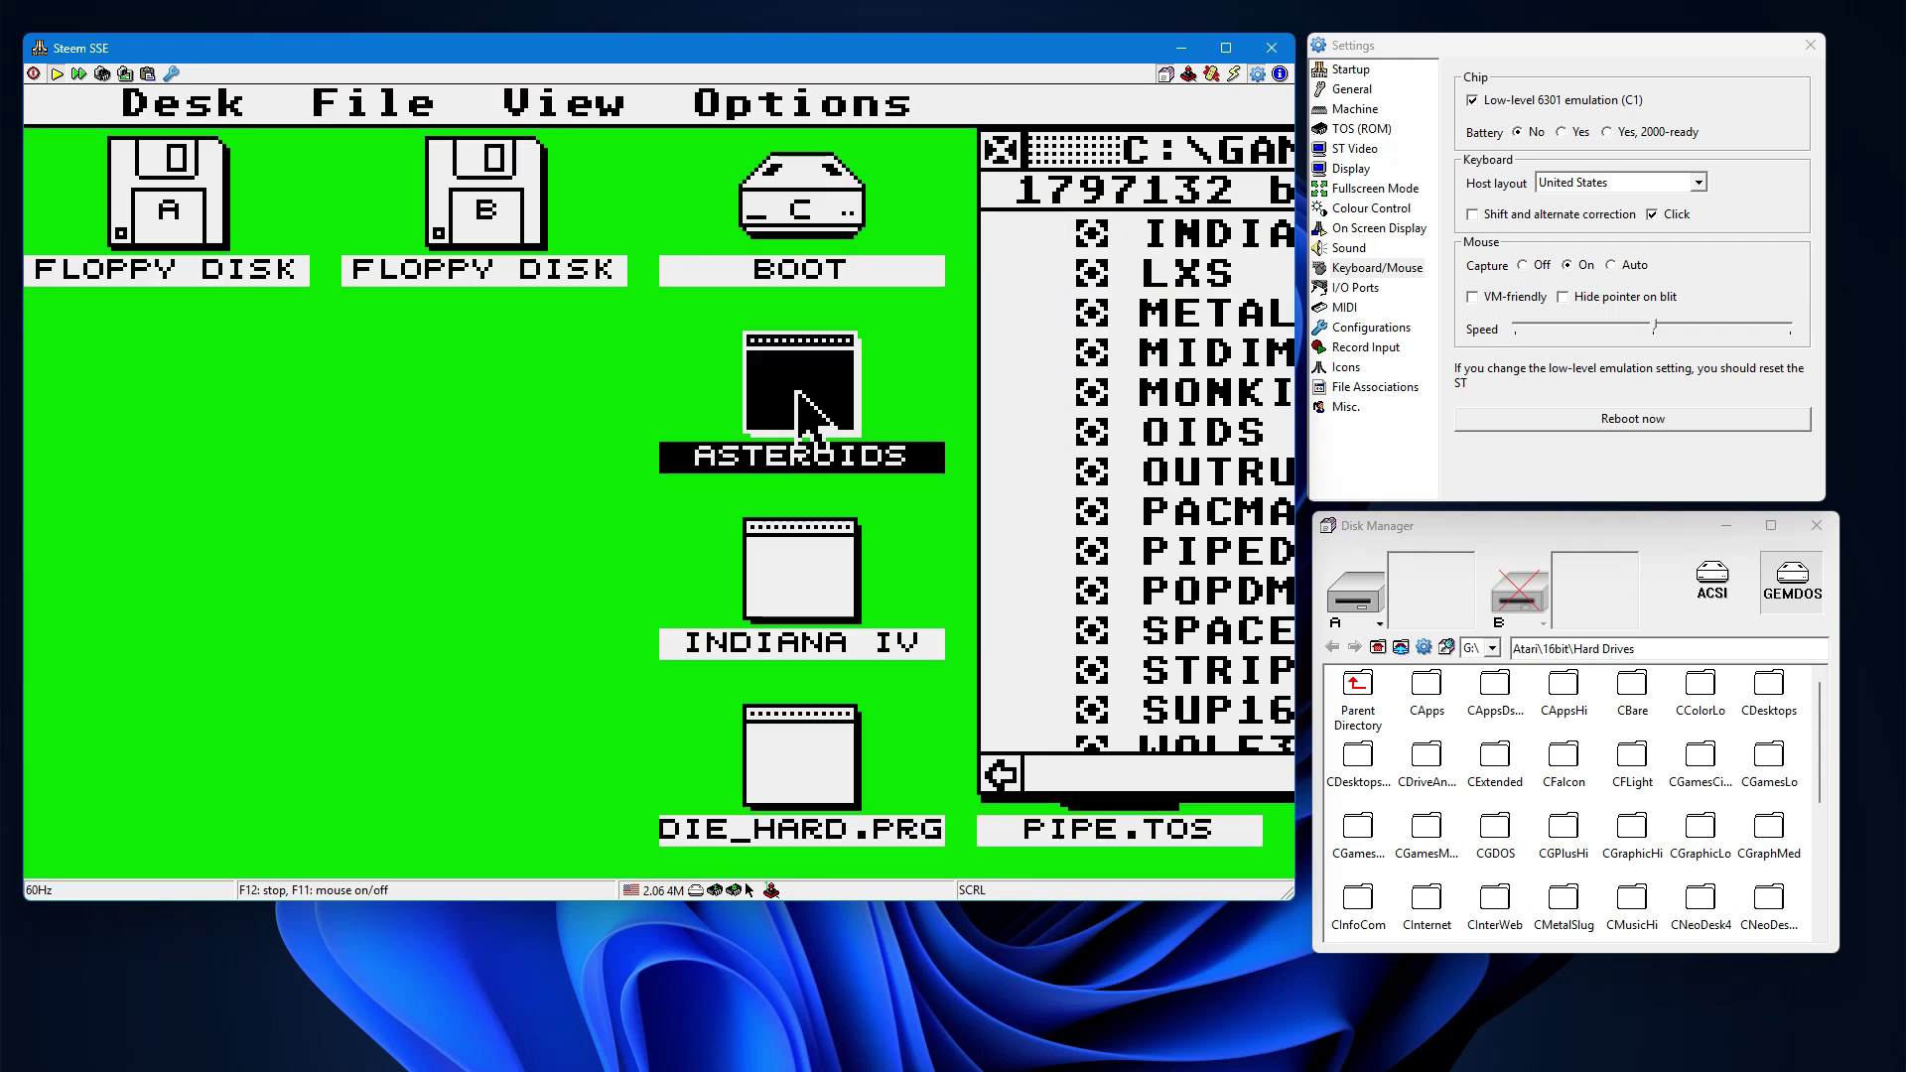
double_click(798, 395)
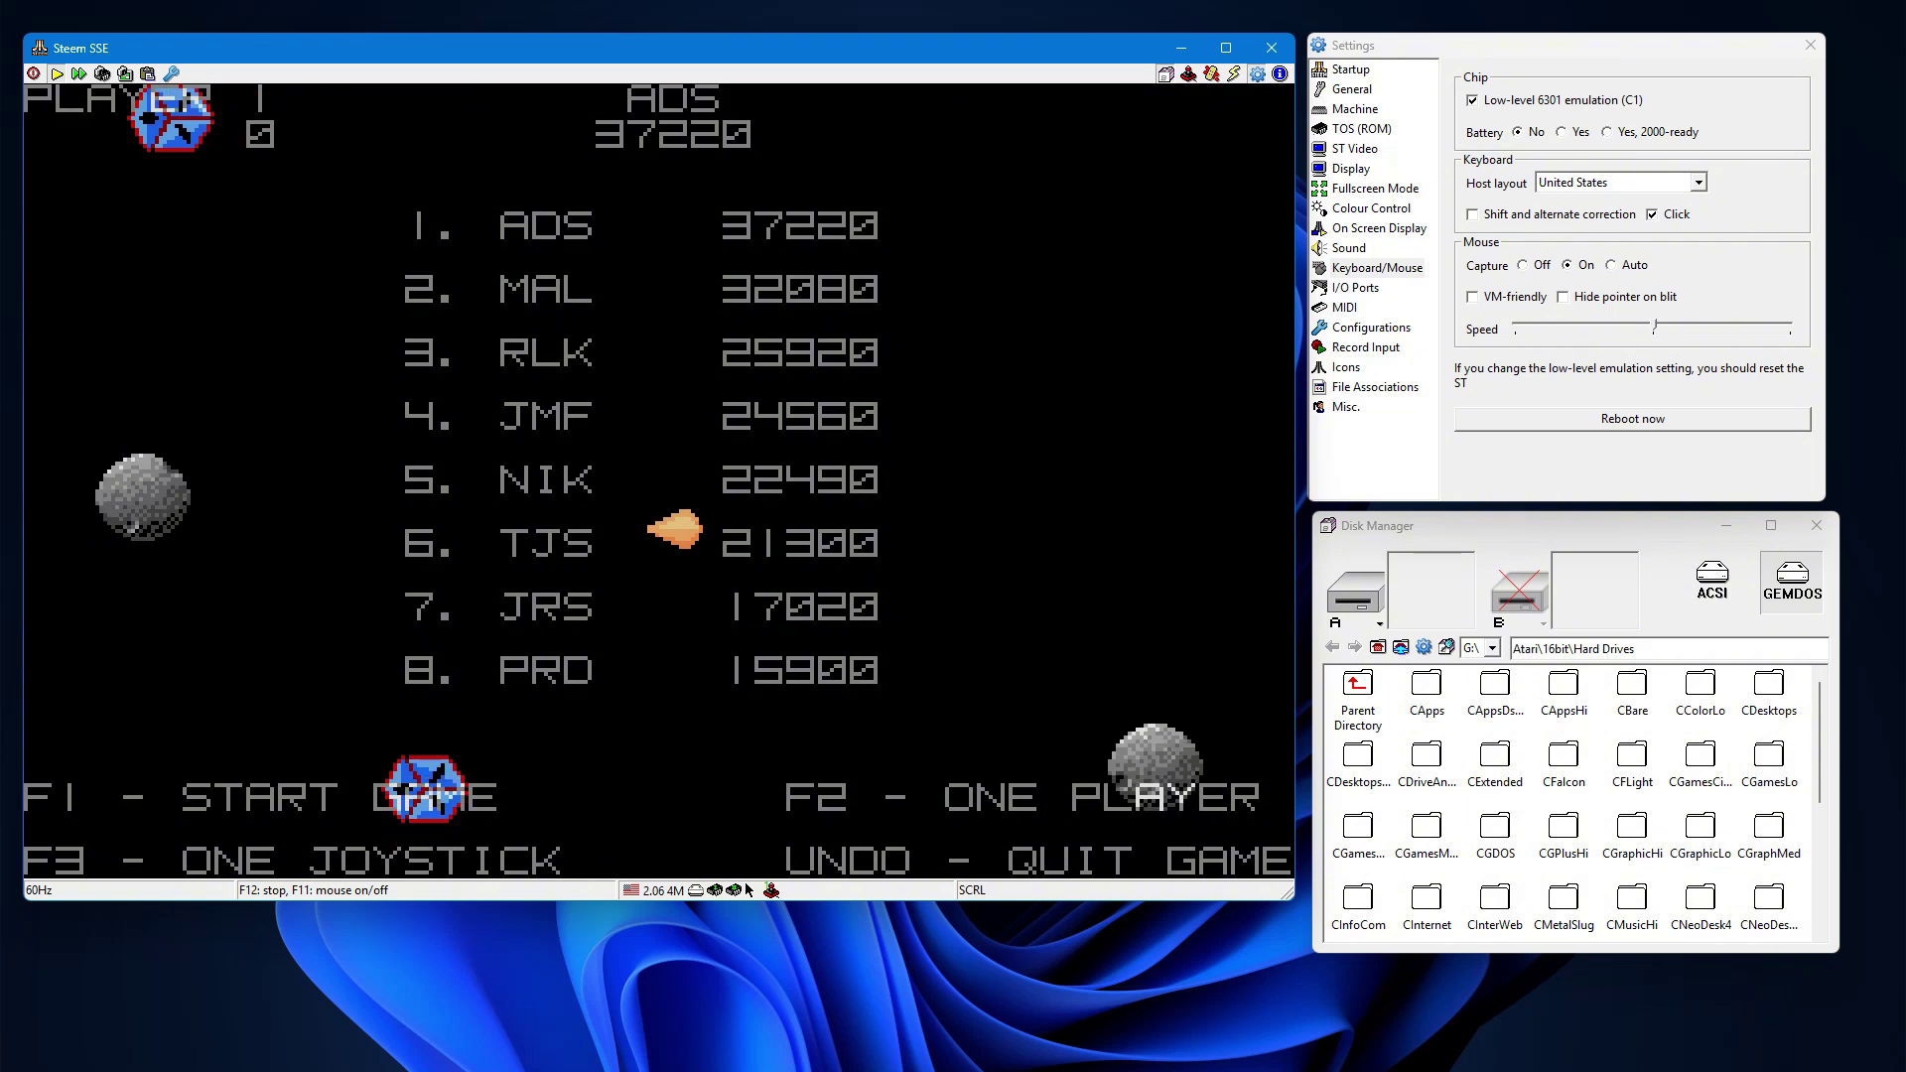
key(F1)
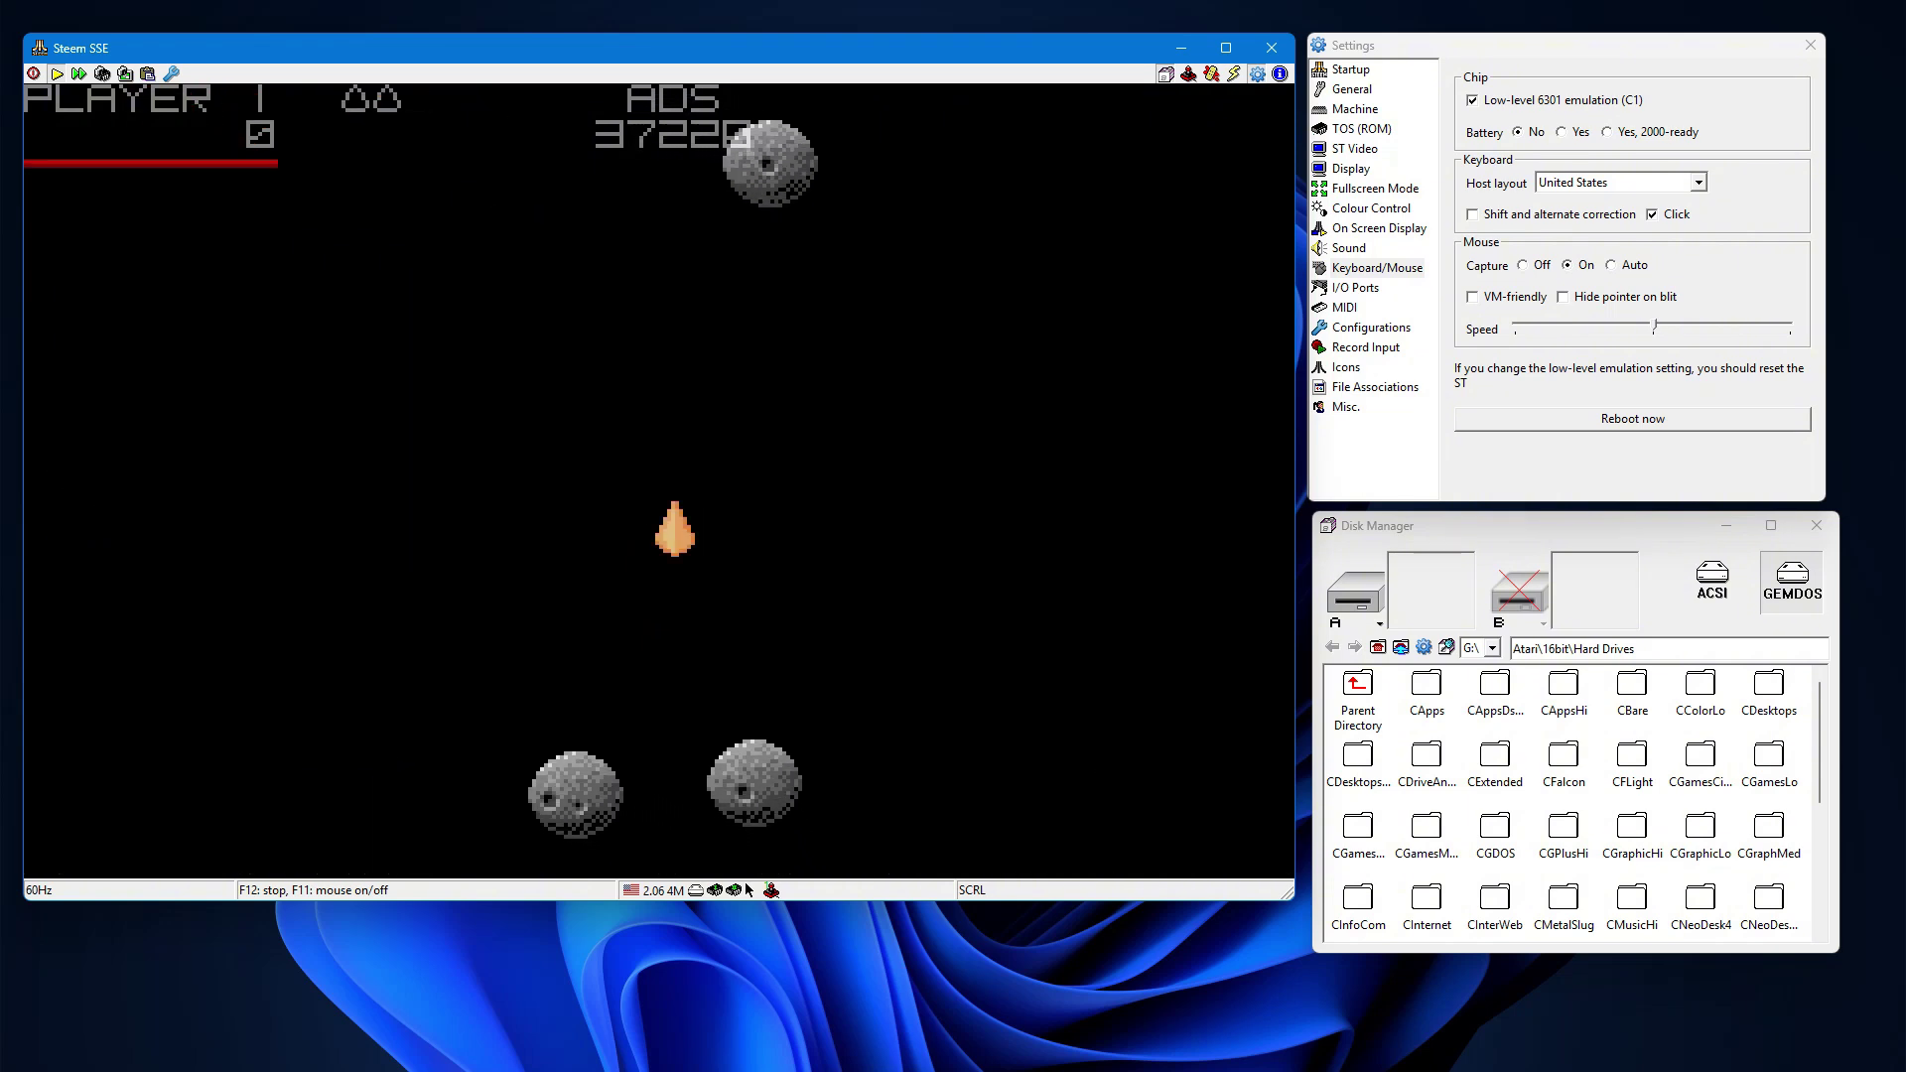
key(Right)
key(space)
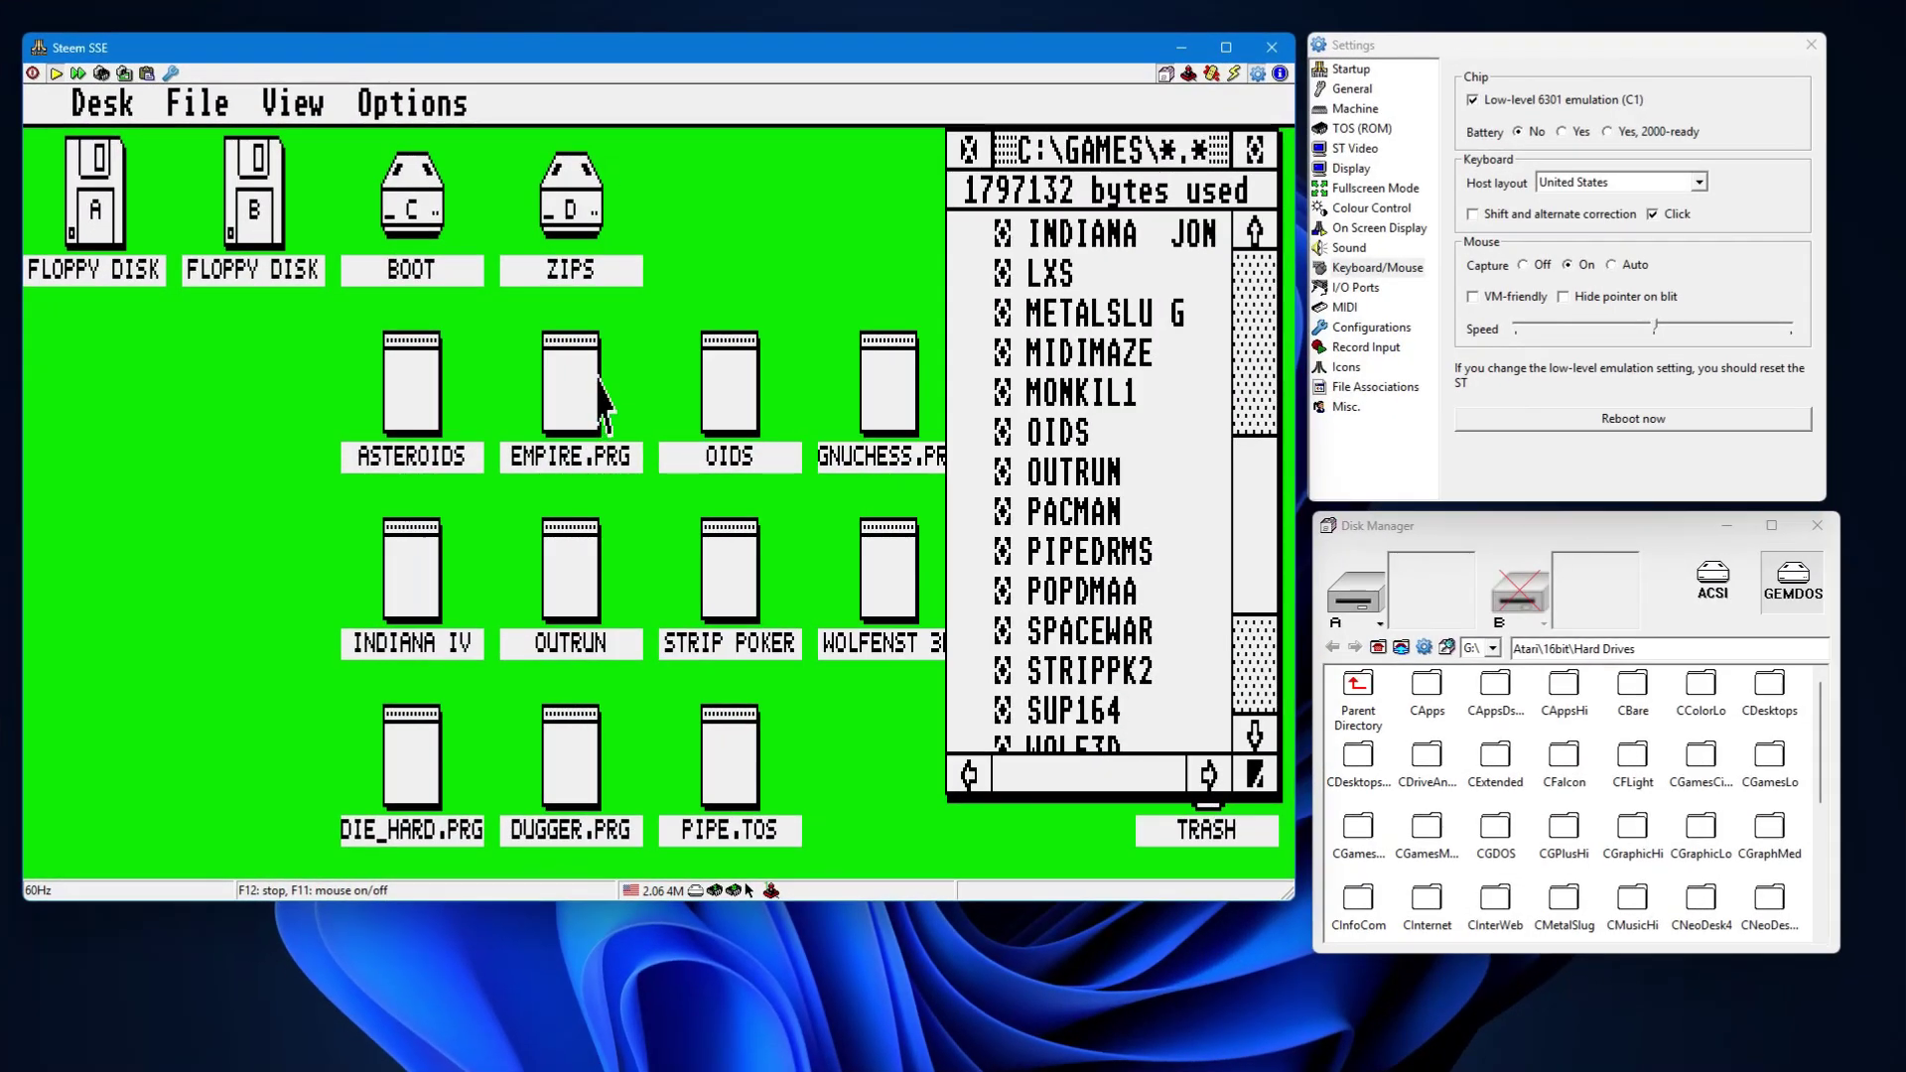
Step: Launch EMPIRE.PRG from the medium-resolution desktop and start a game at the easy Wave 1 difficulty
click(593, 402)
double_click(593, 402)
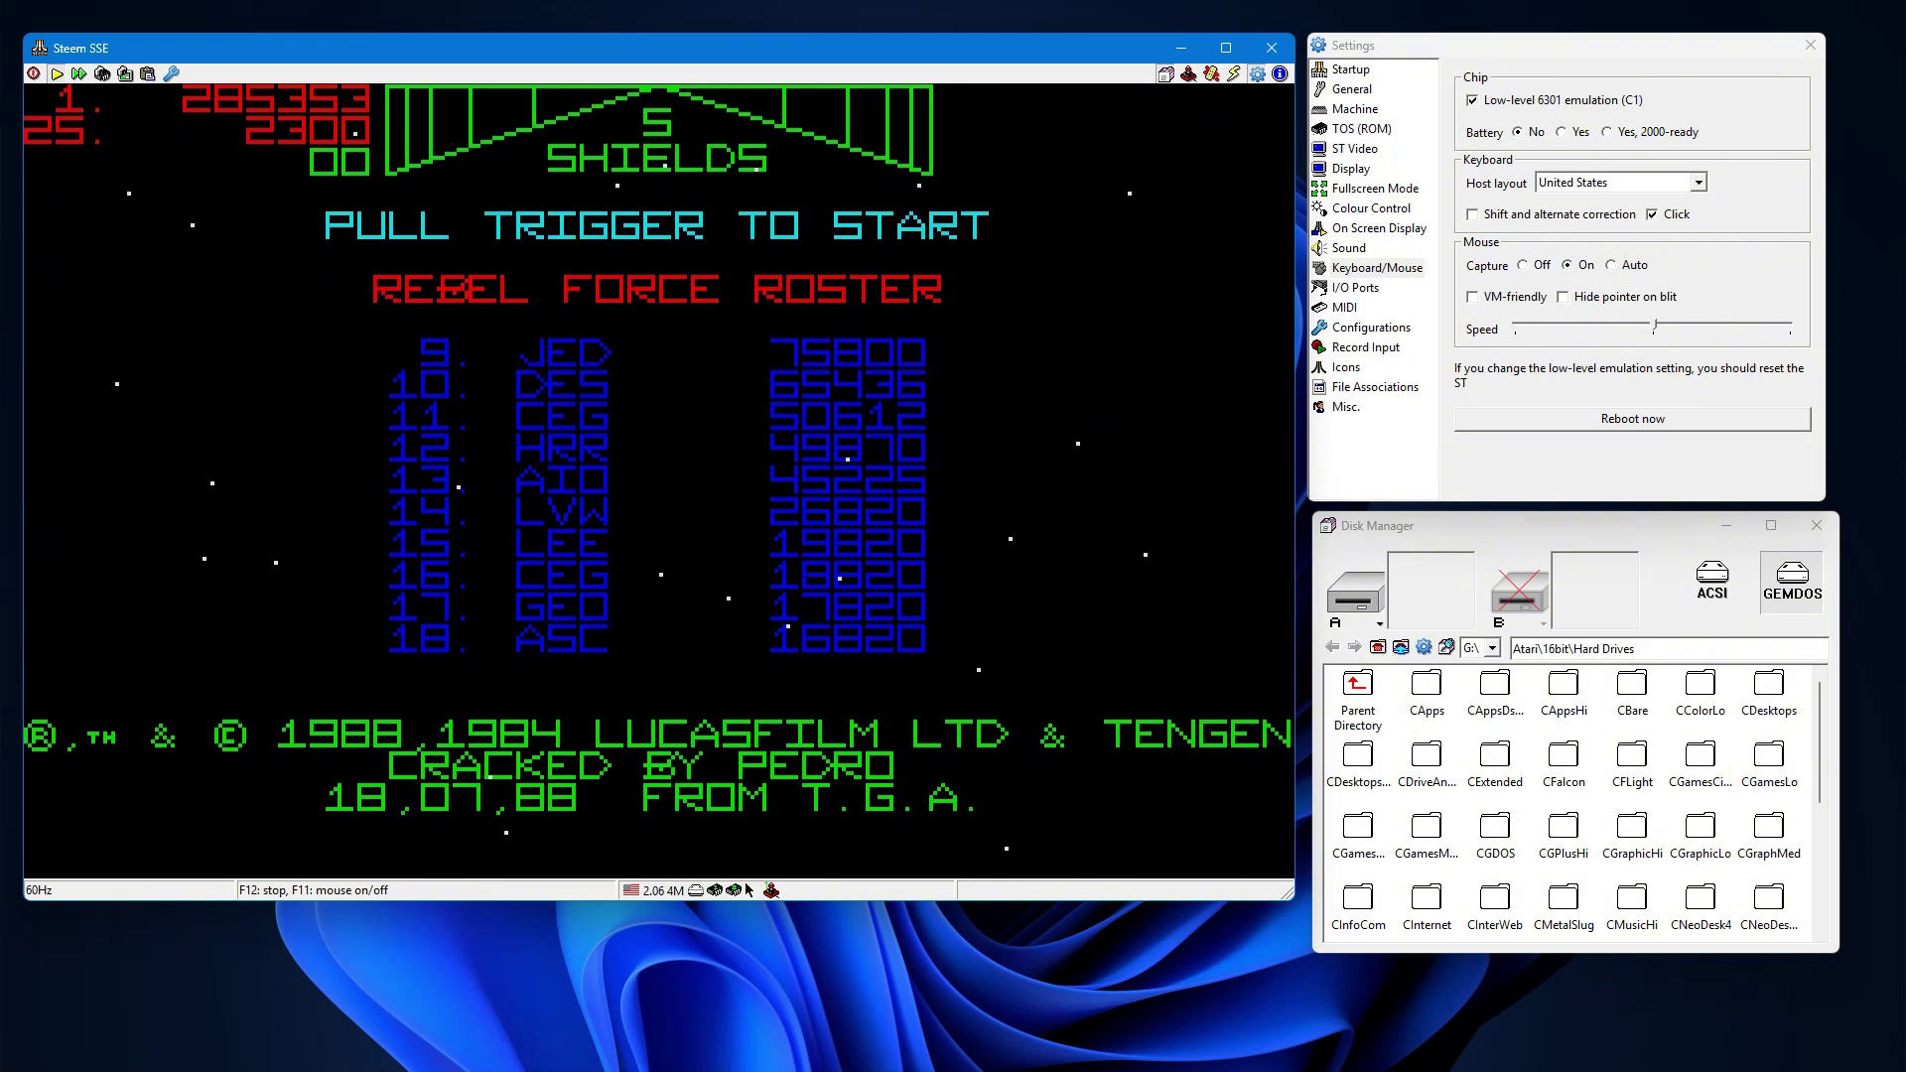
click(657, 476)
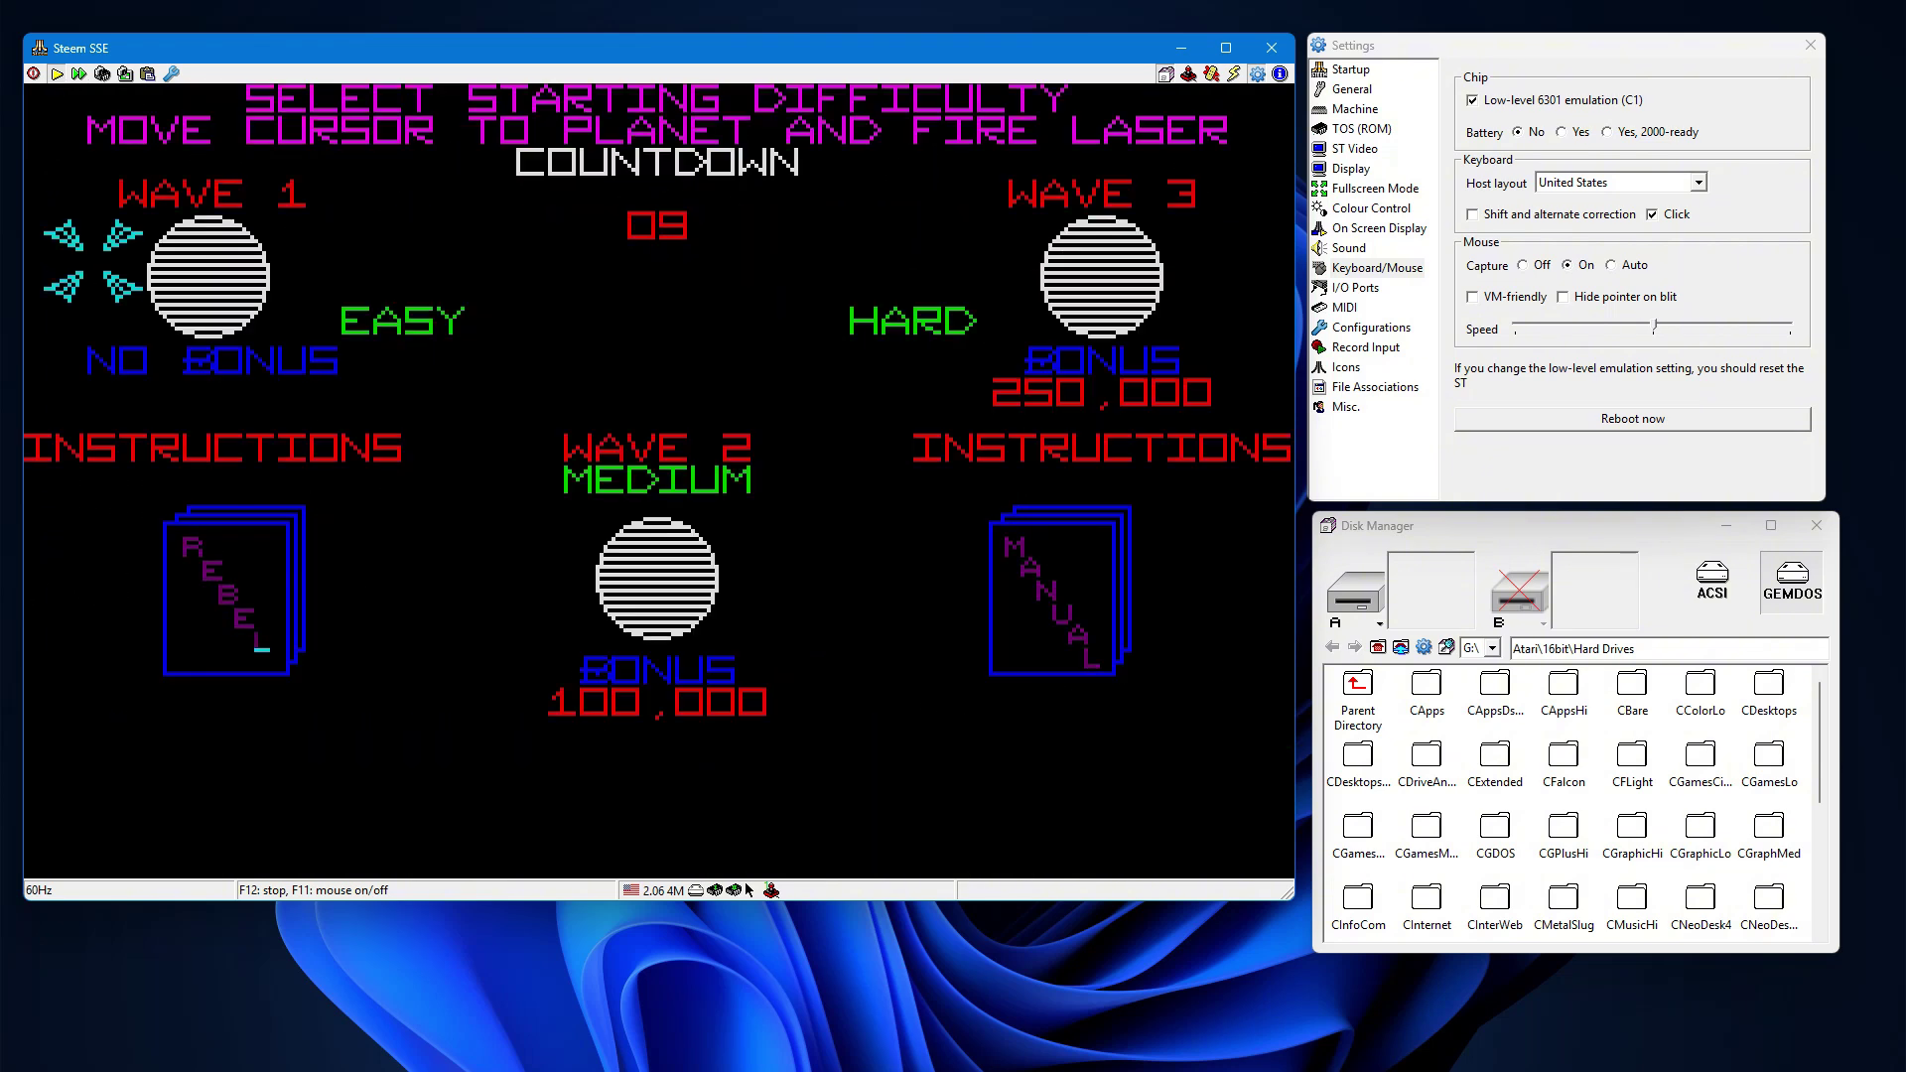
click(168, 298)
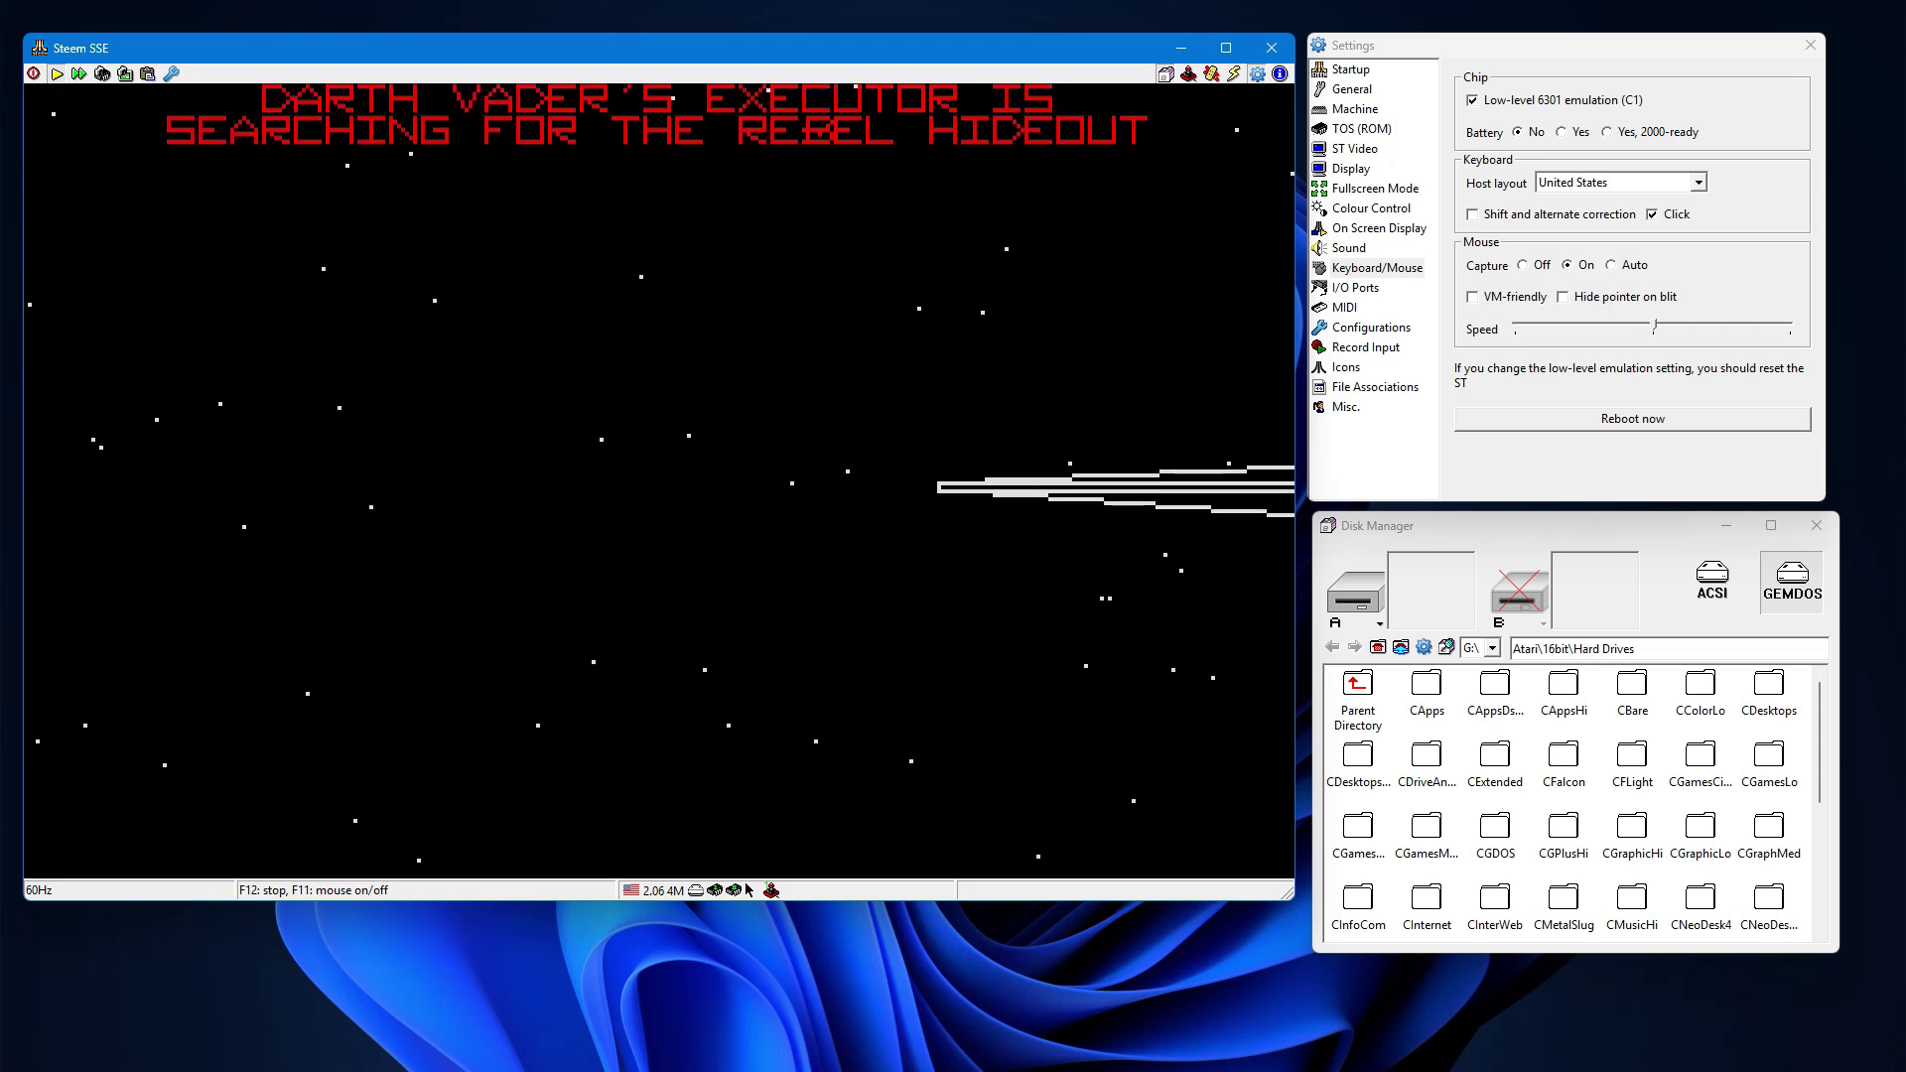